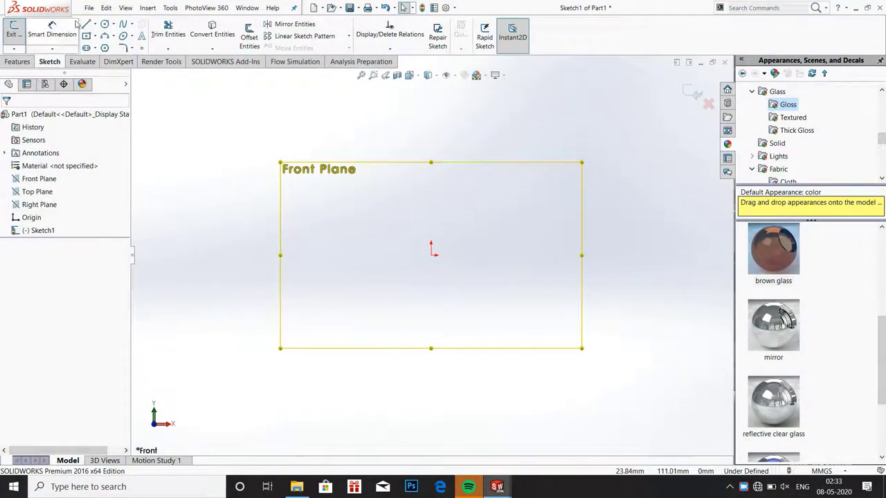
- Draw a horizontal line from the origin and a tangent three-point arc bulging left above it
left_click(86, 24)
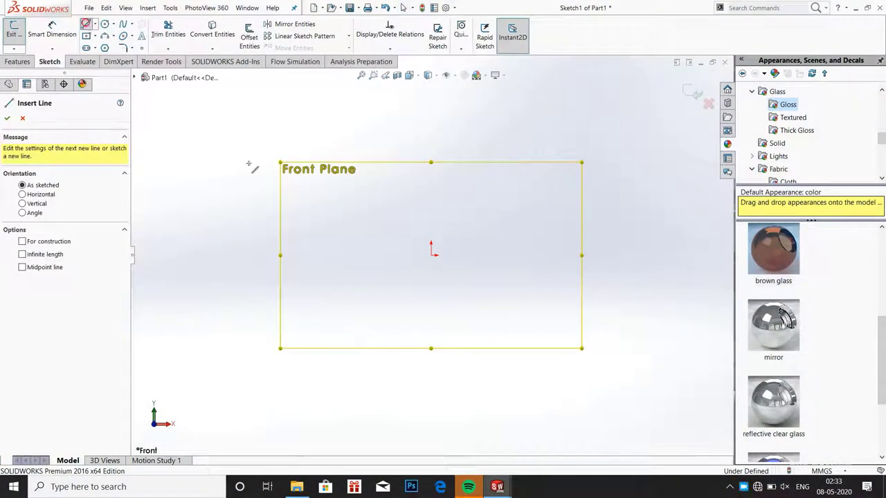
left_click(431, 255)
left_click(520, 255)
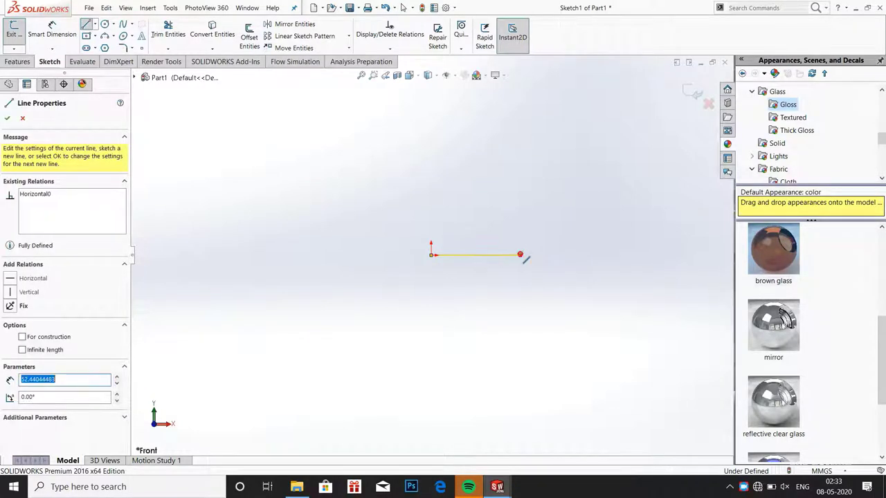
key("Escape")
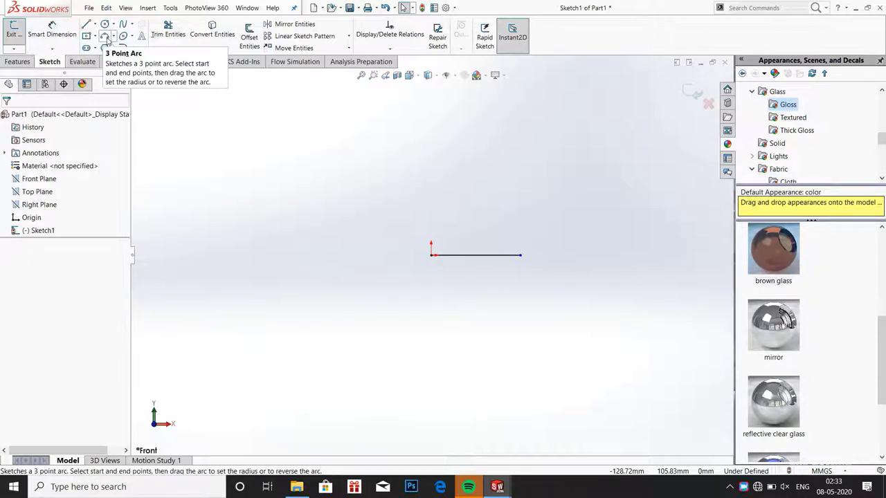
left_click(107, 39)
left_click(430, 255)
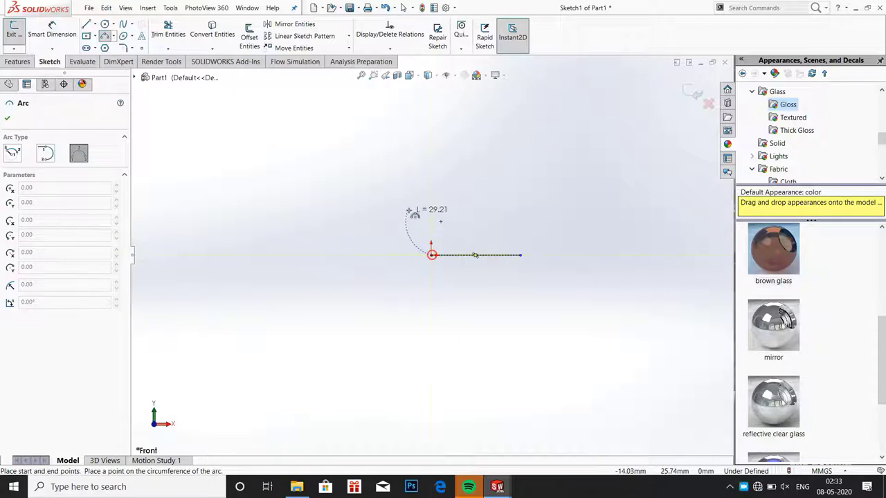
left_click(431, 156)
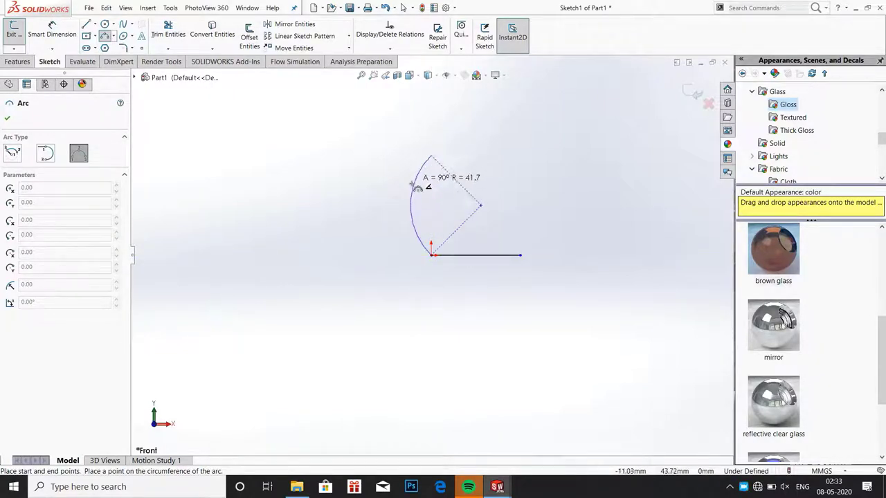
left_click(390, 231)
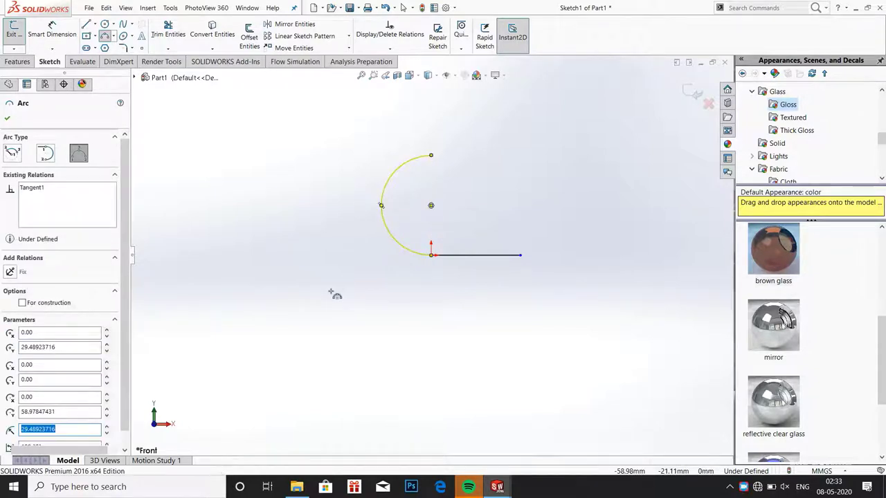
key("Escape")
- Dimension the arc to R30 and the line to 60 mm, then begin a 10 mm capped offset
left_click(55, 31)
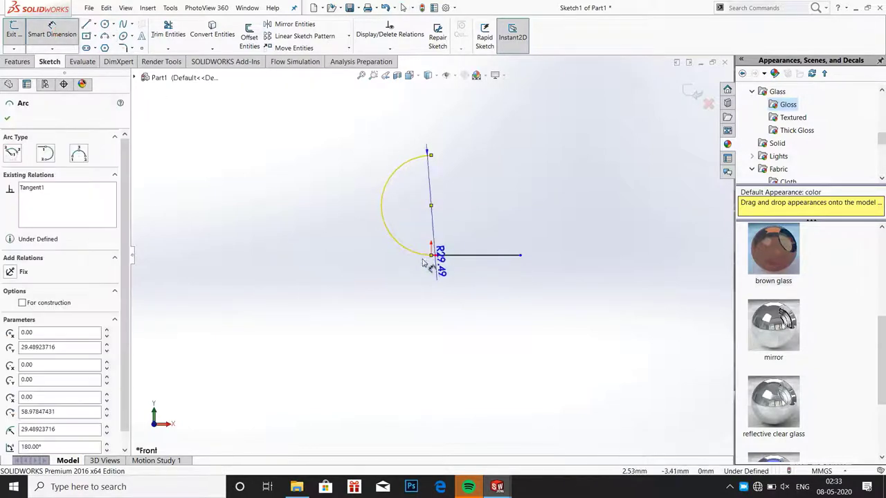
left_click(369, 211)
type("30")
key("Return")
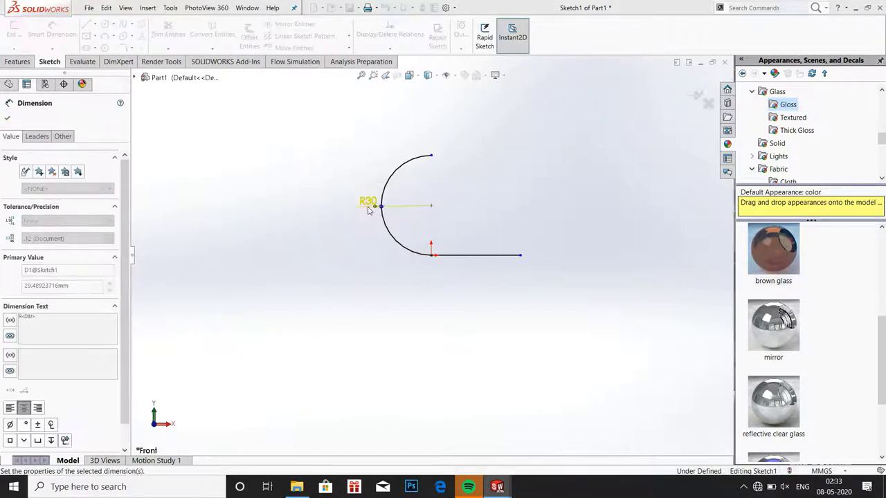
left_click(466, 256)
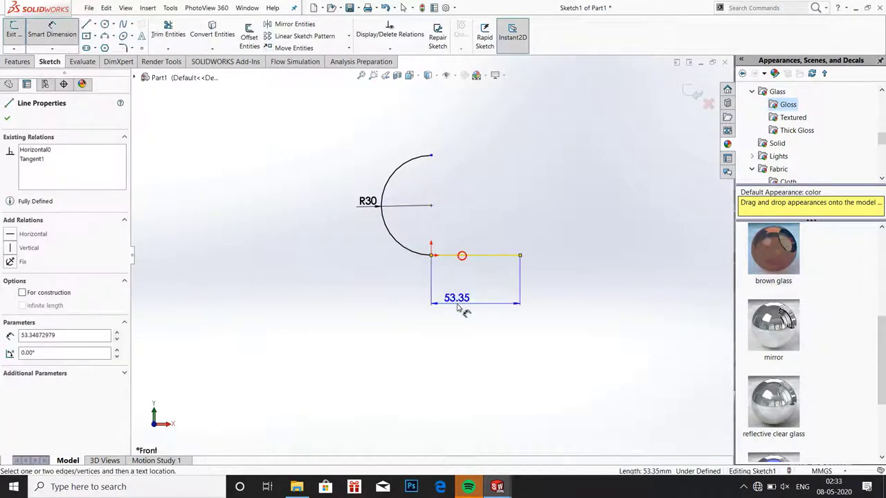
left_click(458, 309)
key("Return")
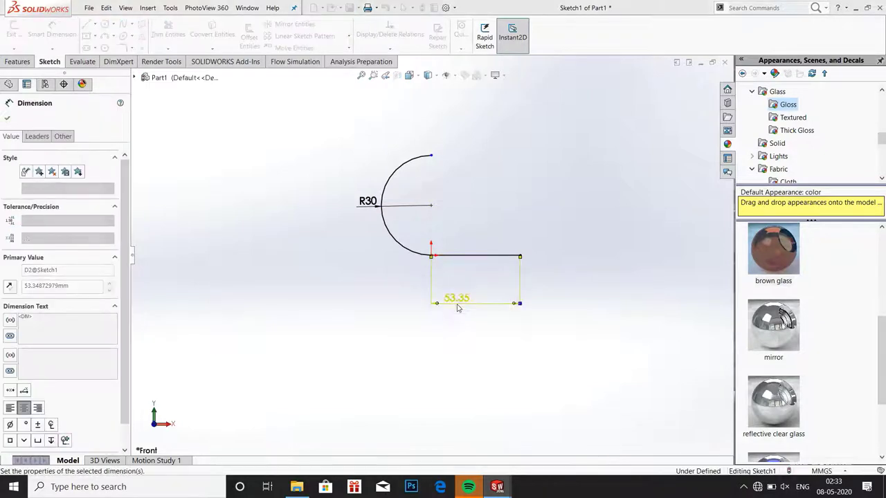
left_click(8, 120)
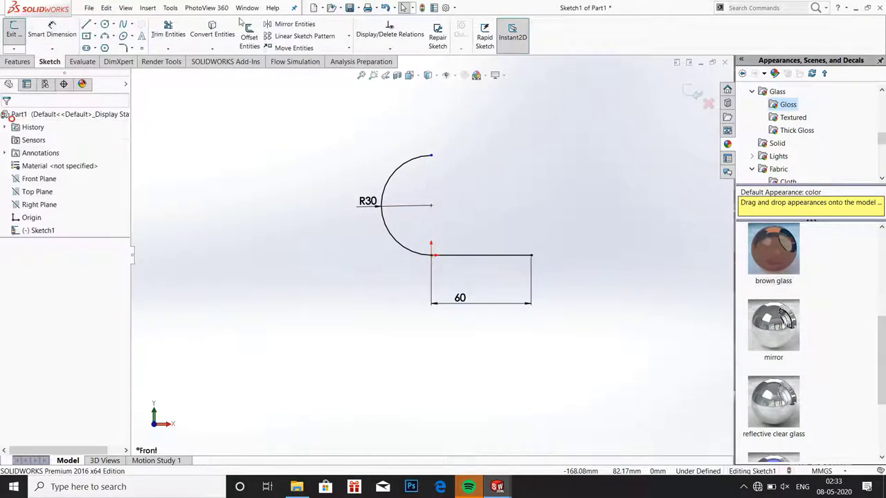
left_click(243, 34)
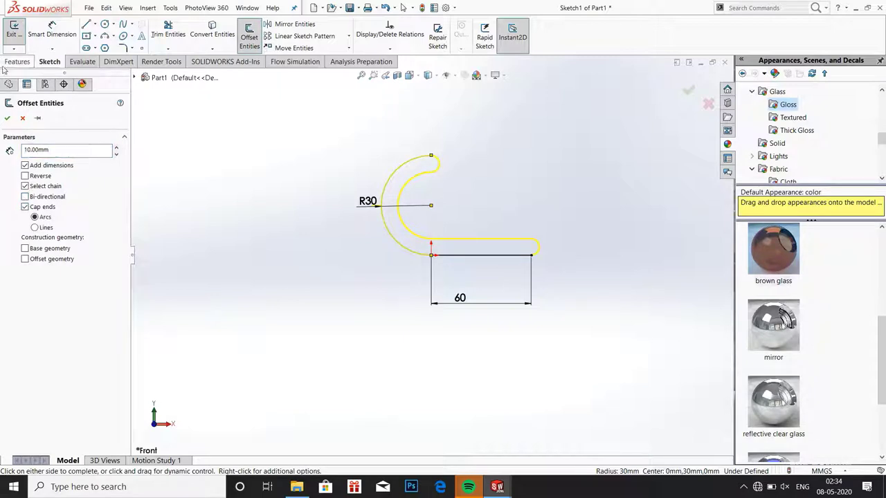
- Accept the 10 mm offset and extrude the hook outline mid-plane to 40 mm as Boss-Extrude1
left_click(8, 119)
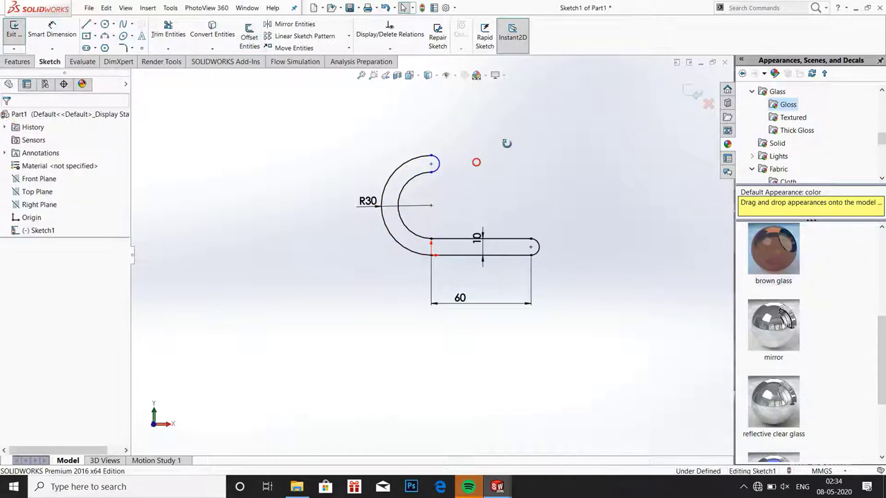
left_click(15, 62)
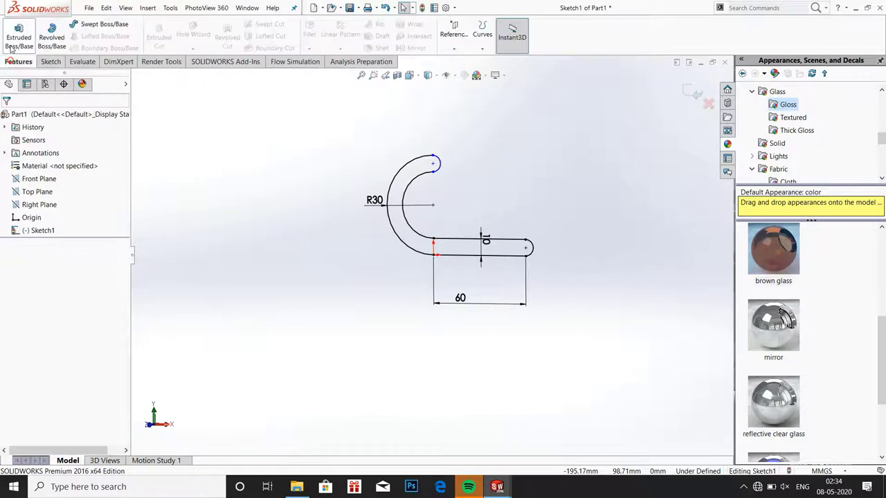
left_click(18, 35)
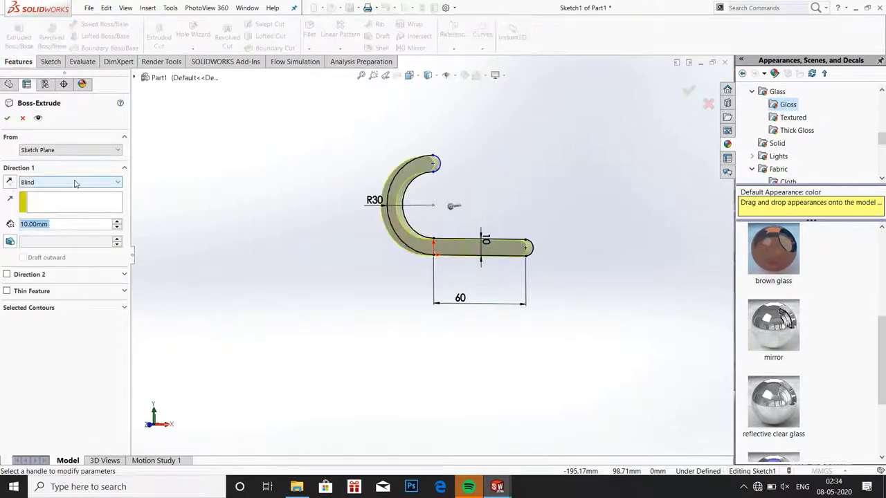
left_click(69, 182)
left_click(66, 230)
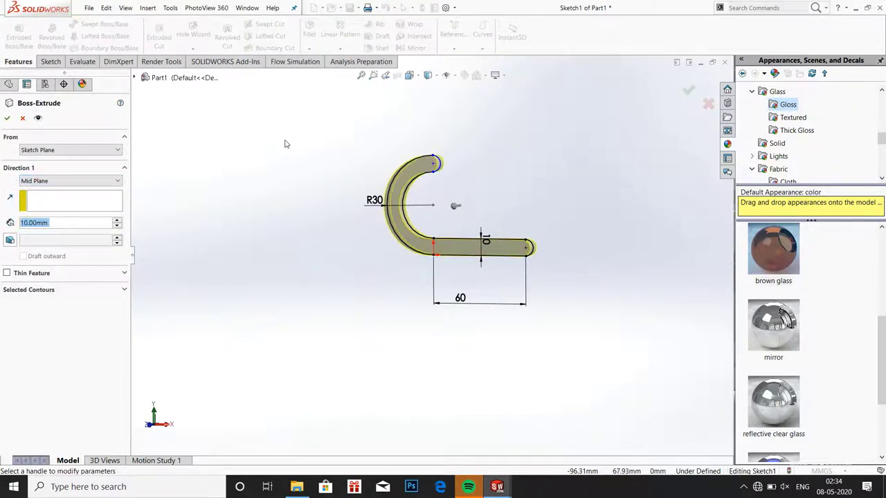
middle_click_drag(284, 142, 242, 196)
left_click(117, 220)
left_click(116, 220)
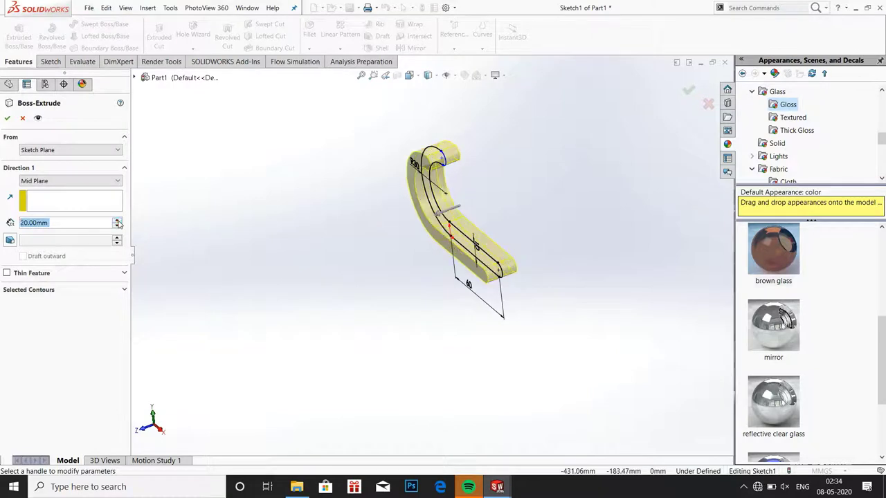
left_click(116, 220)
left_click(116, 220)
left_click(117, 220)
left_click(118, 220)
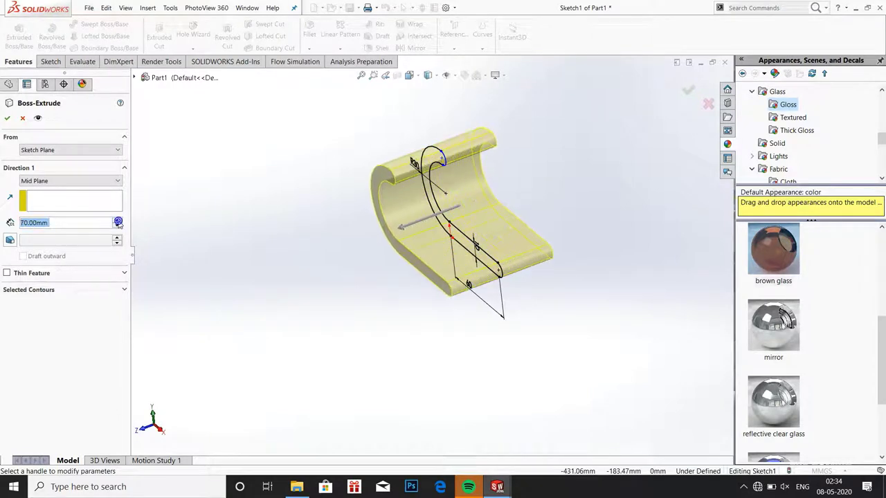
left_click(117, 227)
left_click(117, 227)
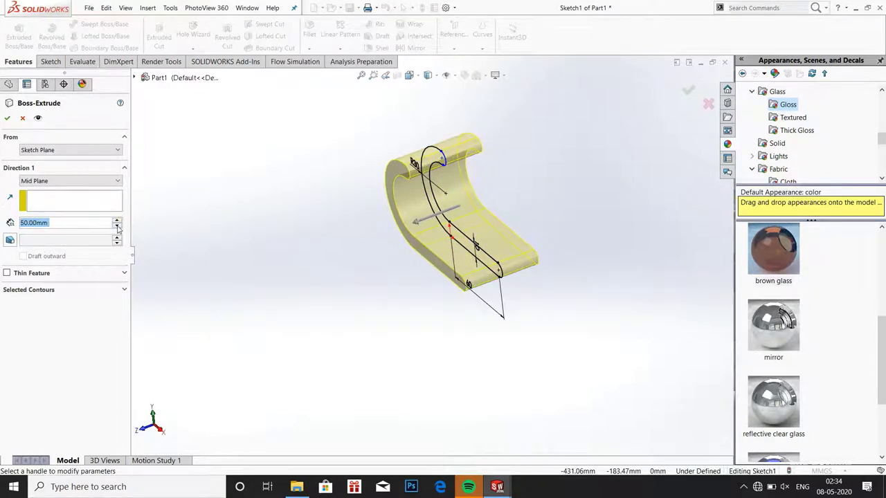
left_click(117, 227)
left_click(7, 118)
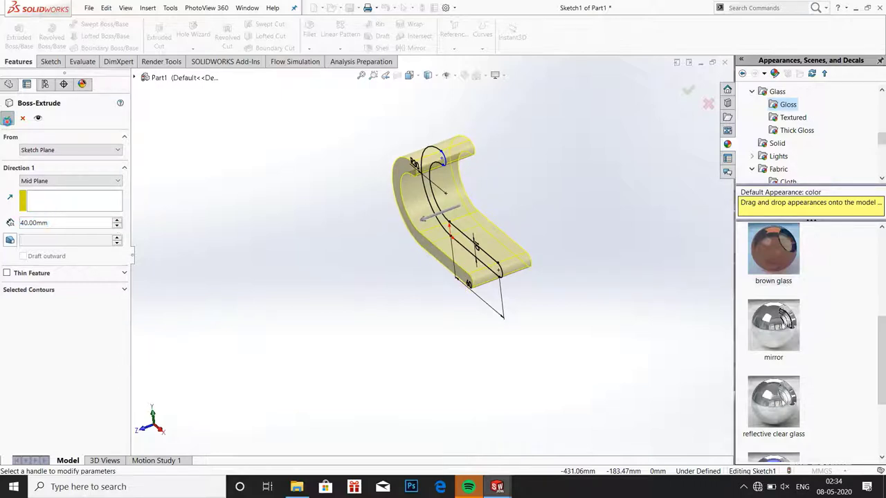
middle_click_drag(363, 268, 416, 220)
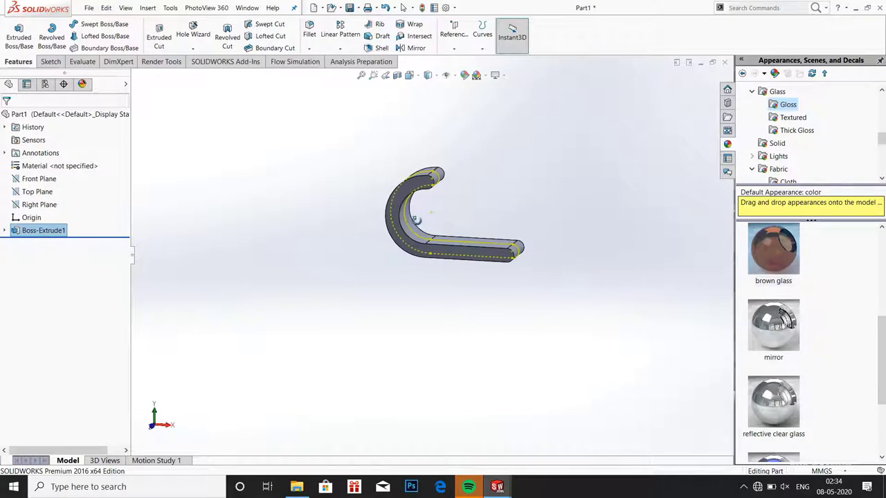
- Open Sketch2 on the Front Plane viewed normal-to and draw a vertical line beside the hook
right_click(28, 182)
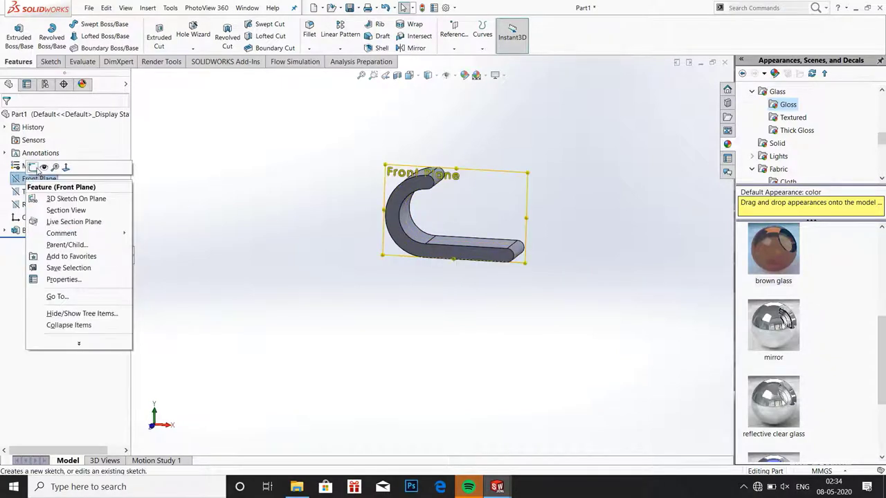
left_click(35, 168)
right_click(40, 180)
left_click(71, 169)
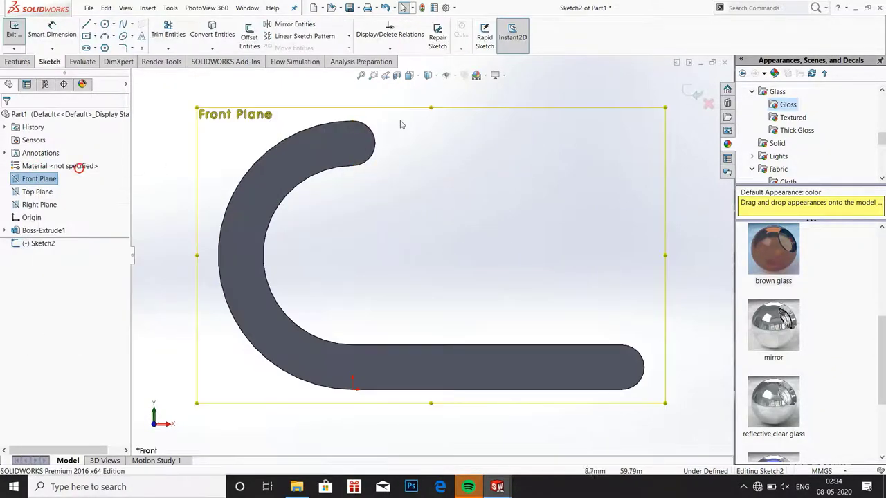
key("f")
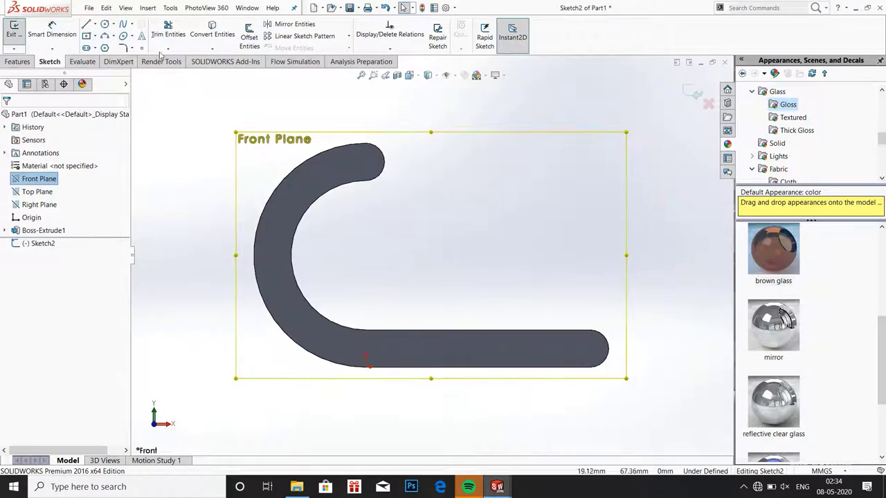
left_click(87, 26)
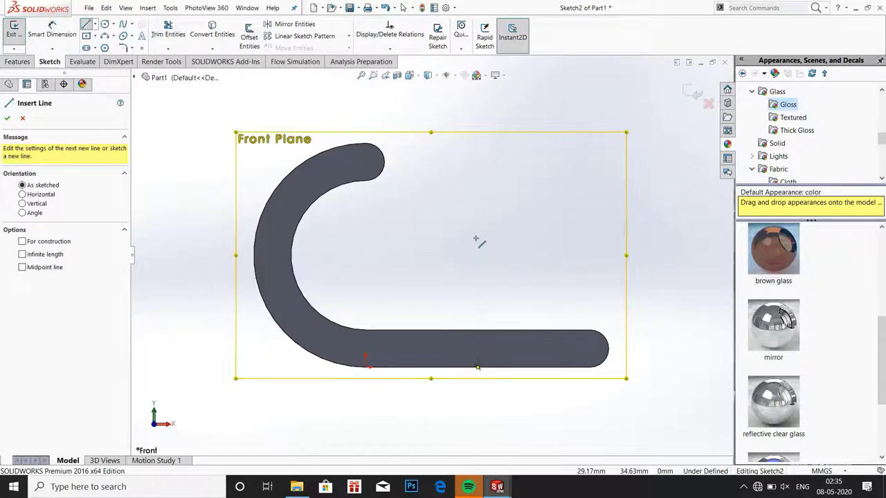
left_click(477, 101)
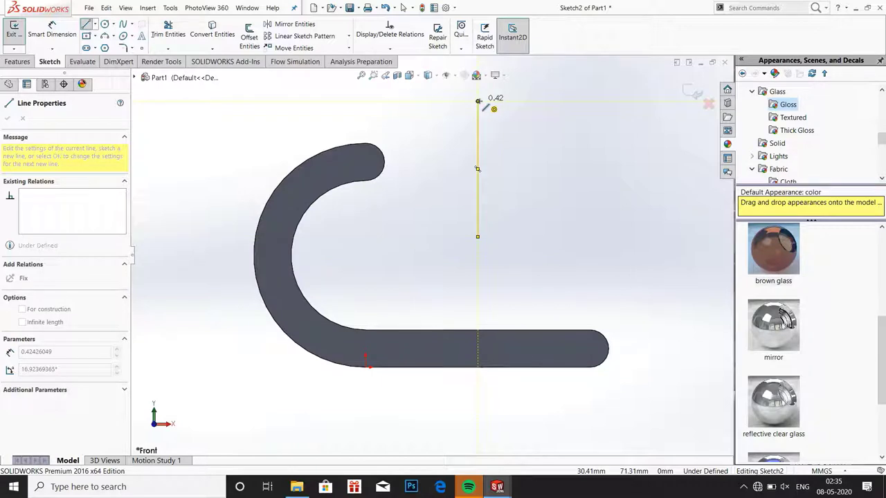
key("Escape")
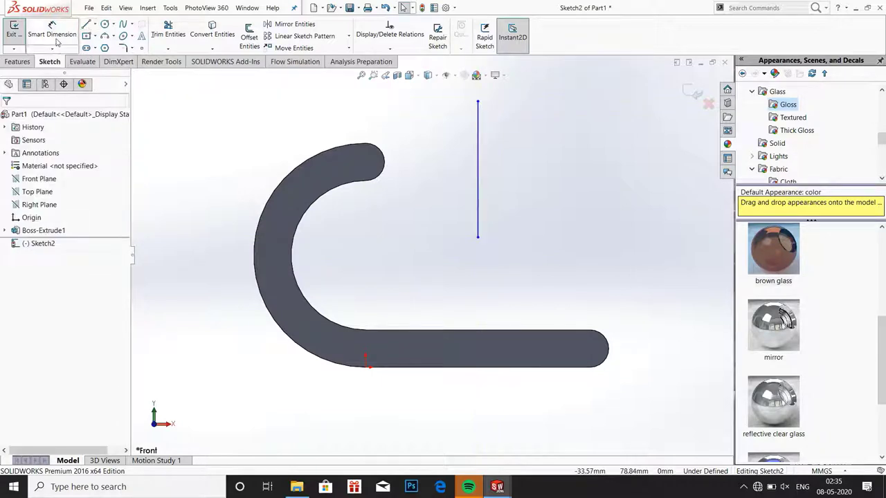
- Draw a circle left of the hook and dimension its diameter to 25 mm
left_click(108, 30)
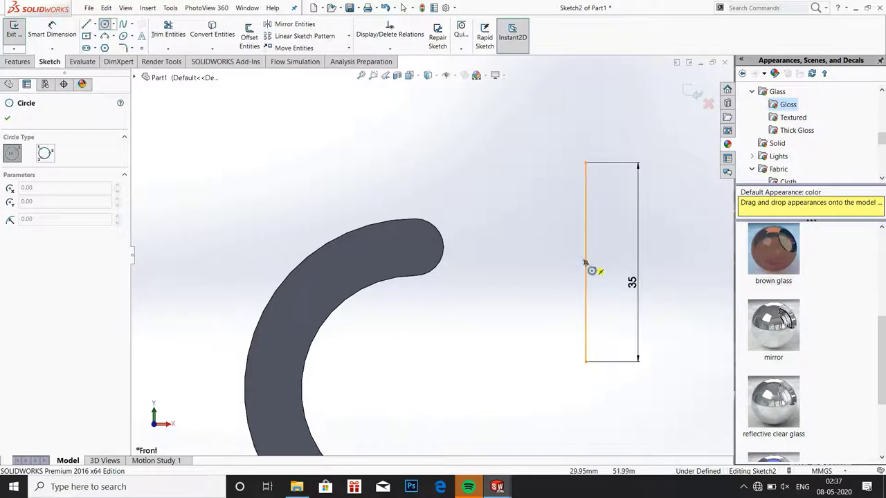
left_click(216, 261)
left_click(218, 186)
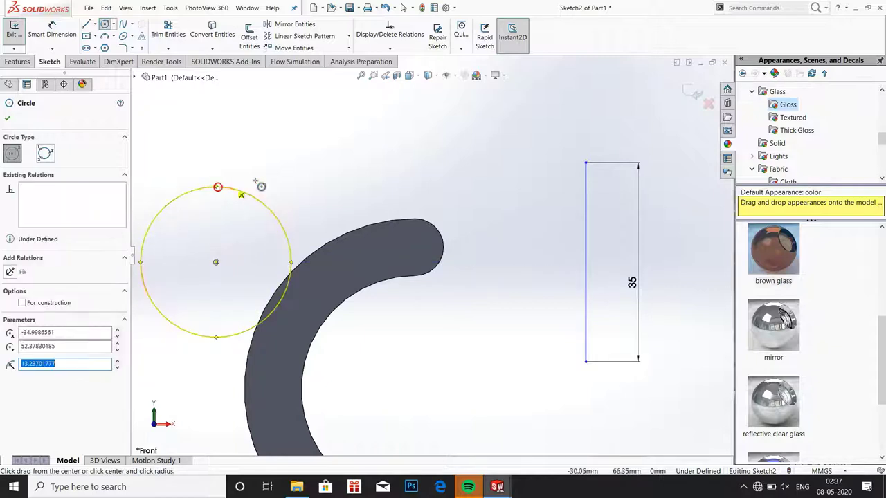
key("Escape")
left_click(52, 31)
left_click(260, 200)
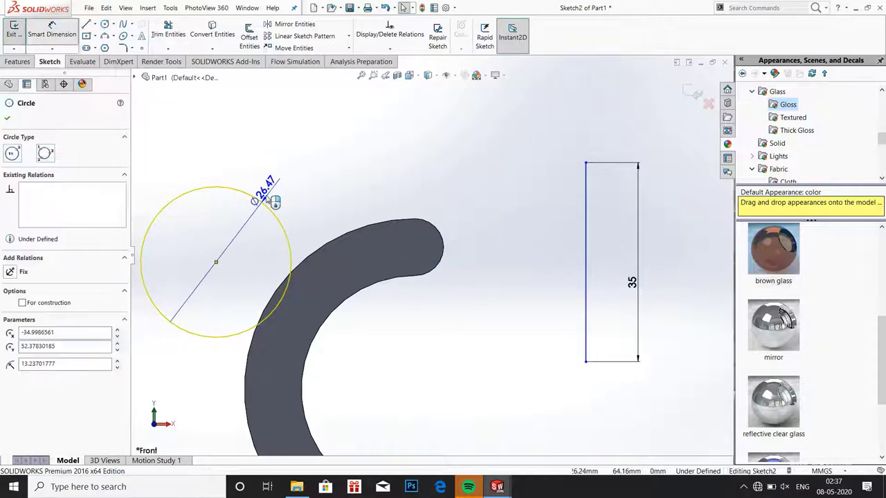
left_click(214, 177)
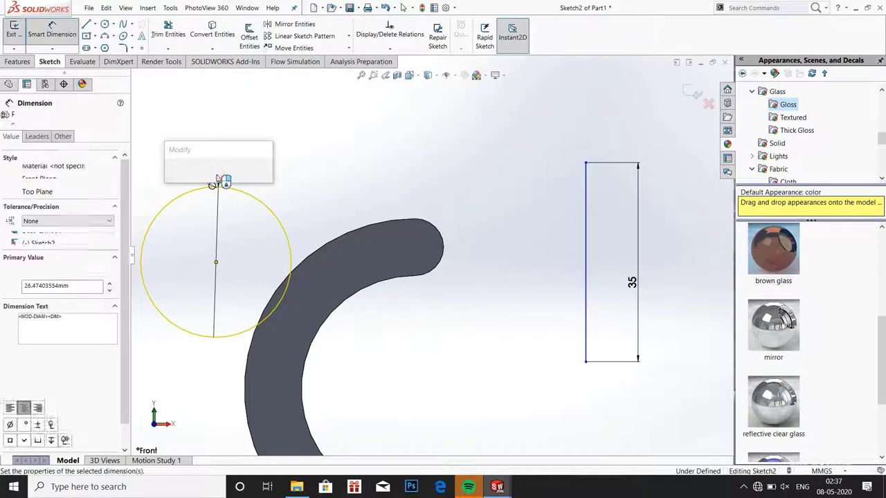
type("25")
key("Return")
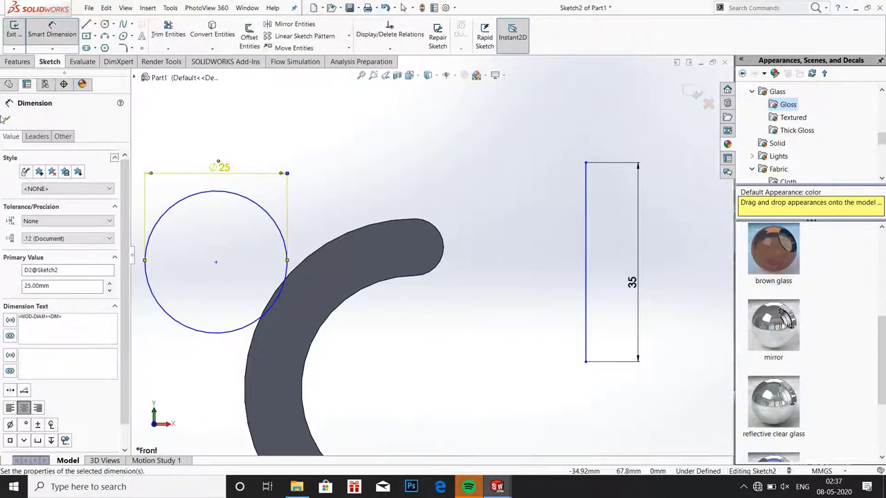
left_click(7, 119)
left_click(122, 24)
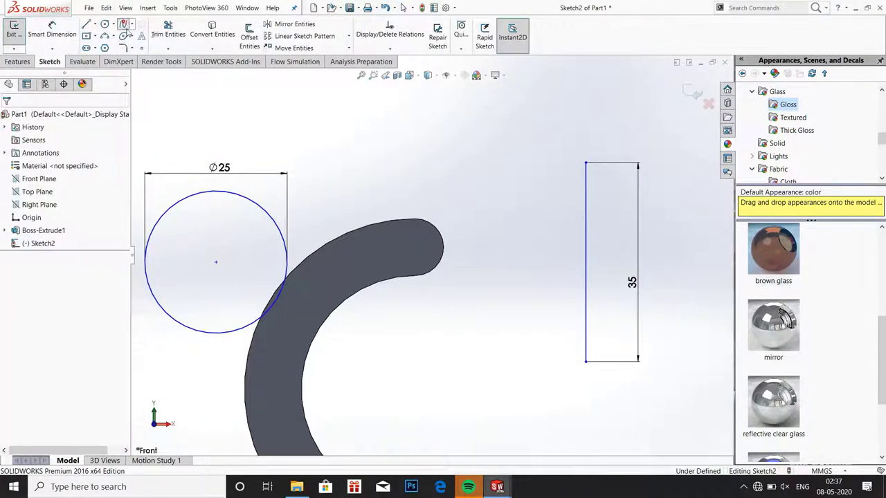
- Draw two splines from the circle's top and bottom to the ends of the 35 mm line
left_click(216, 192)
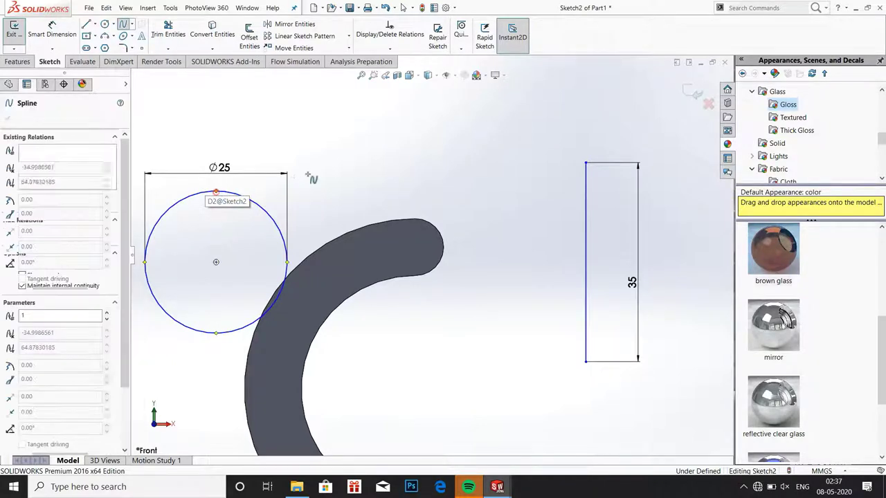
left_click(585, 165)
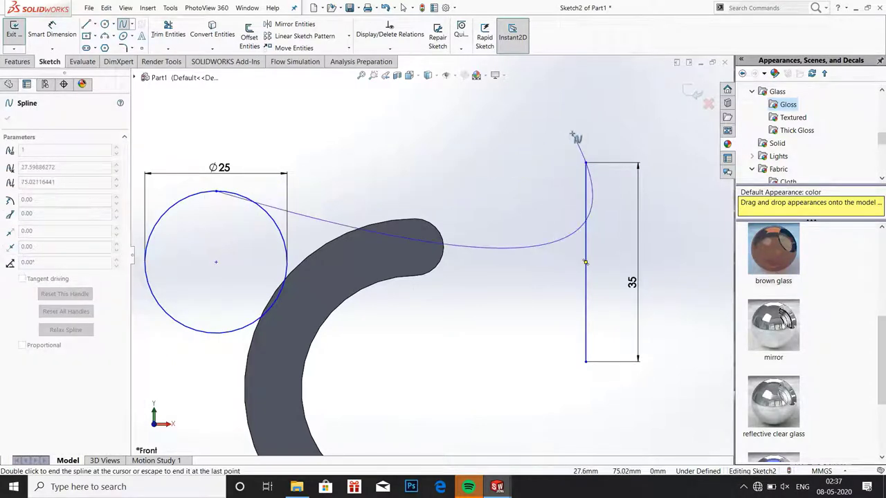
key("Escape")
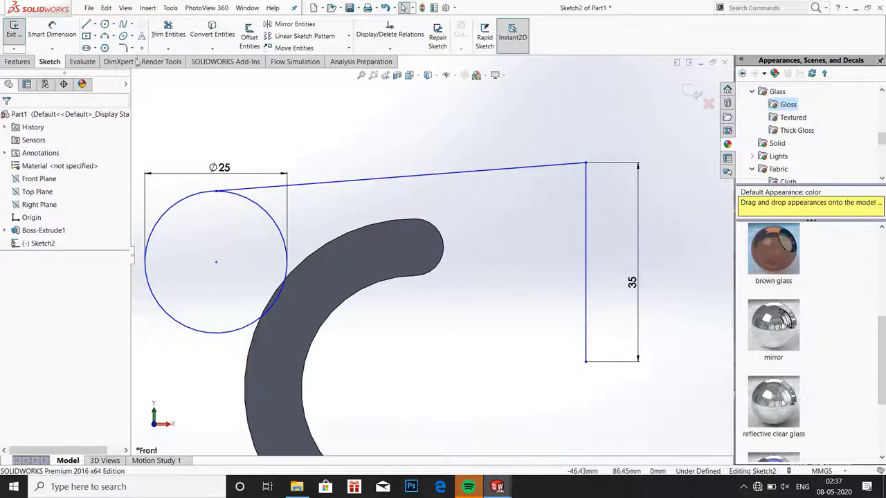
left_click(122, 24)
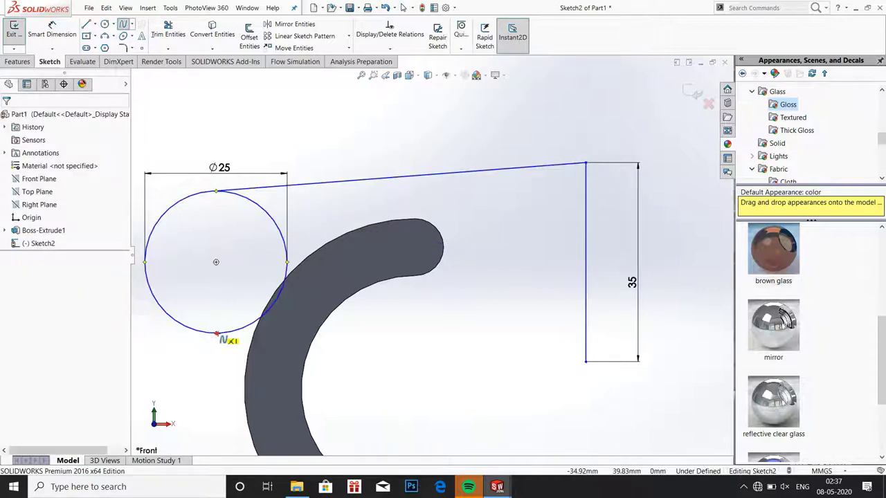
left_click(217, 333)
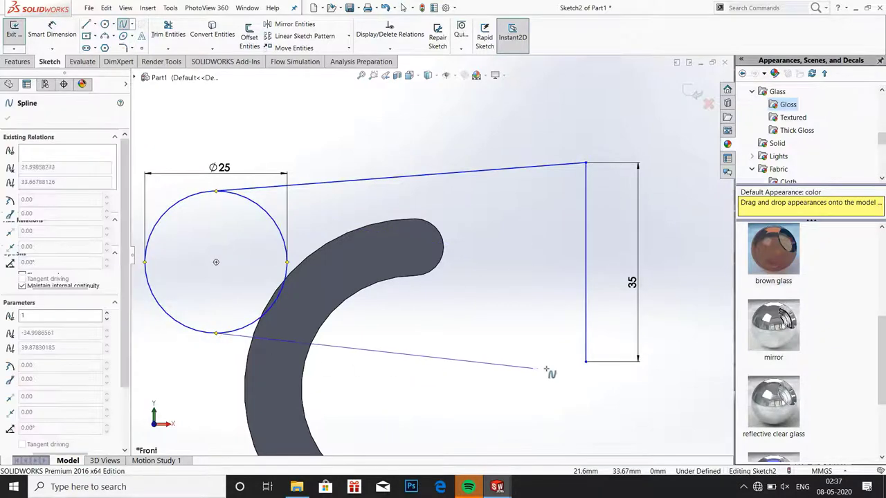
double_click(587, 362)
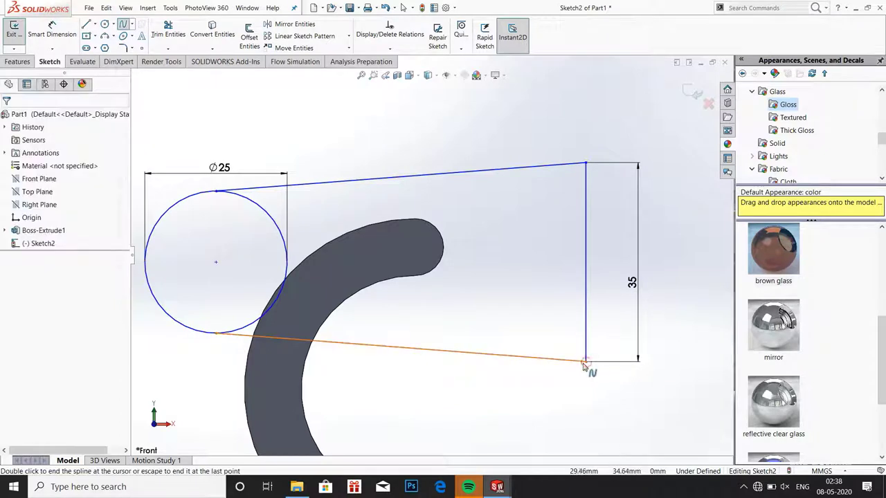
- Add Tangent relations between each spline and the circle
left_click(241, 195)
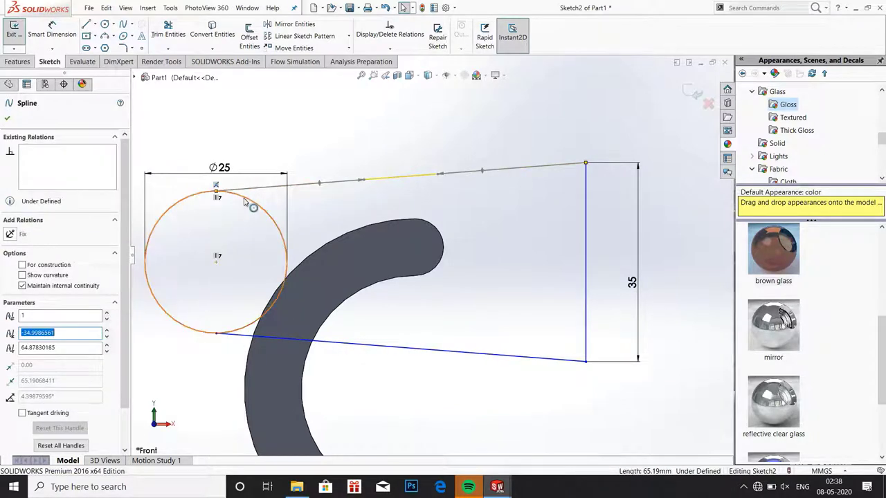
left_click(243, 201, "ctrl")
left_click(10, 281)
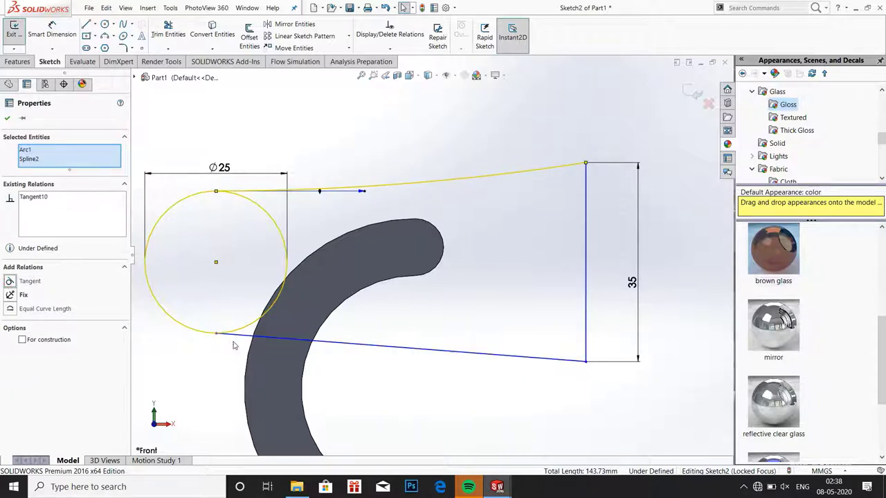
left_click(7, 119)
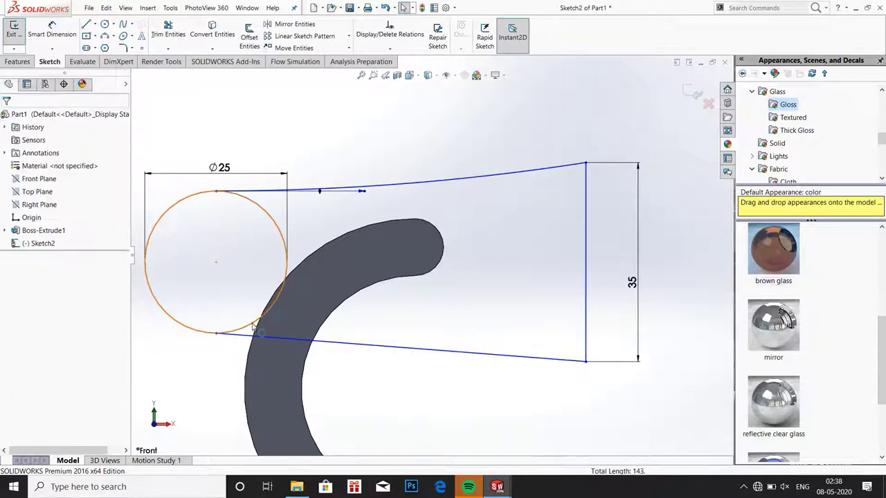
left_click(246, 326)
left_click(246, 337)
left_click(246, 337, "ctrl")
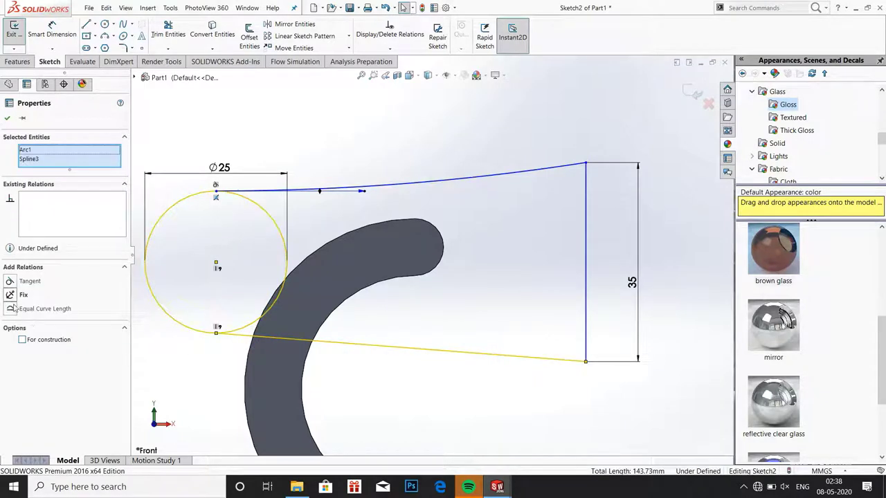
left_click(9, 281)
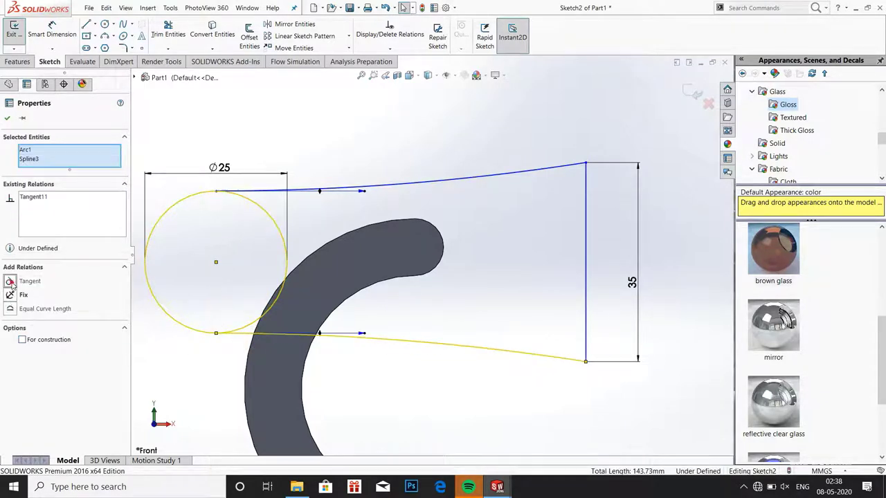
left_click(467, 405)
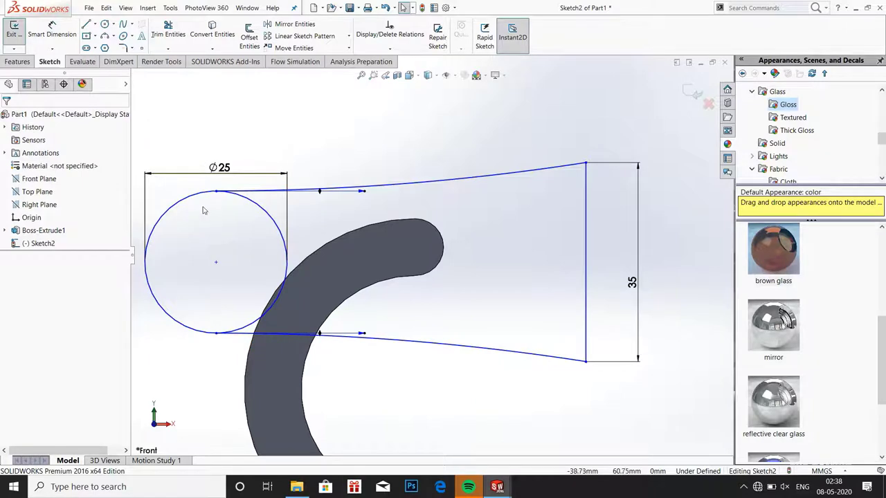
left_click(168, 31)
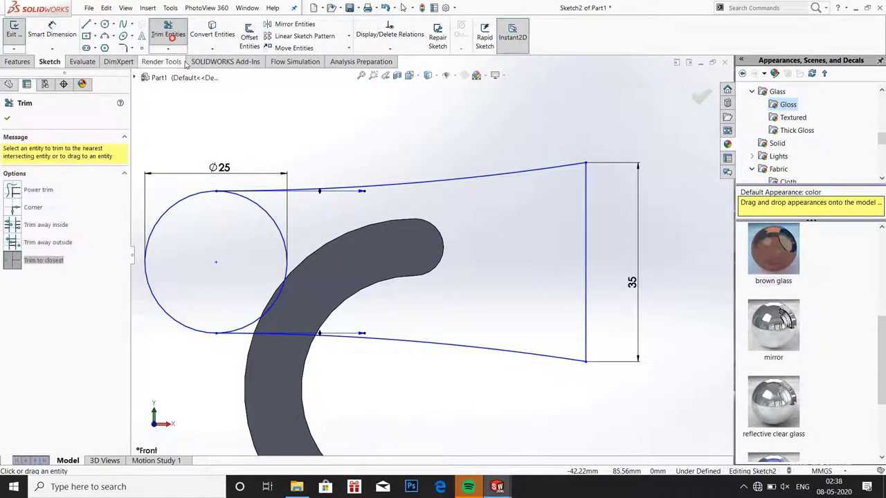
- Trim away the circle's right arc, accepting the warning, leaving a closed outline with a rounded end
left_click(256, 207)
left_click(471, 249)
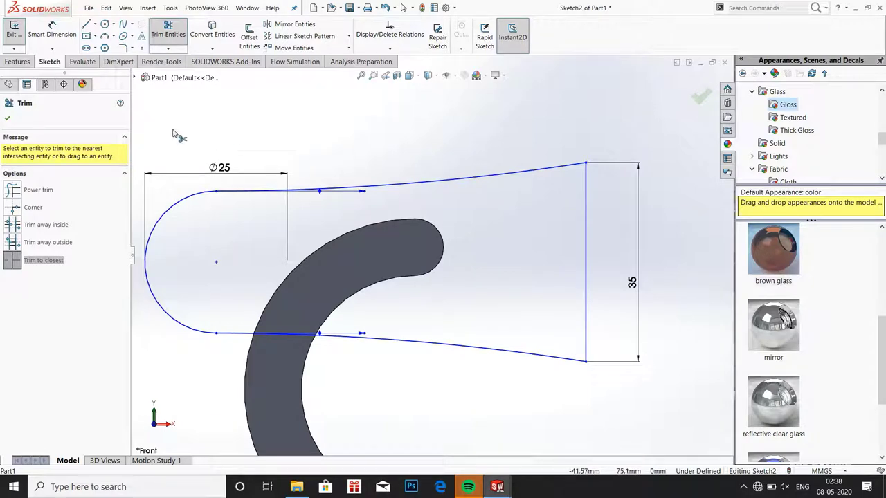
left_click(7, 120)
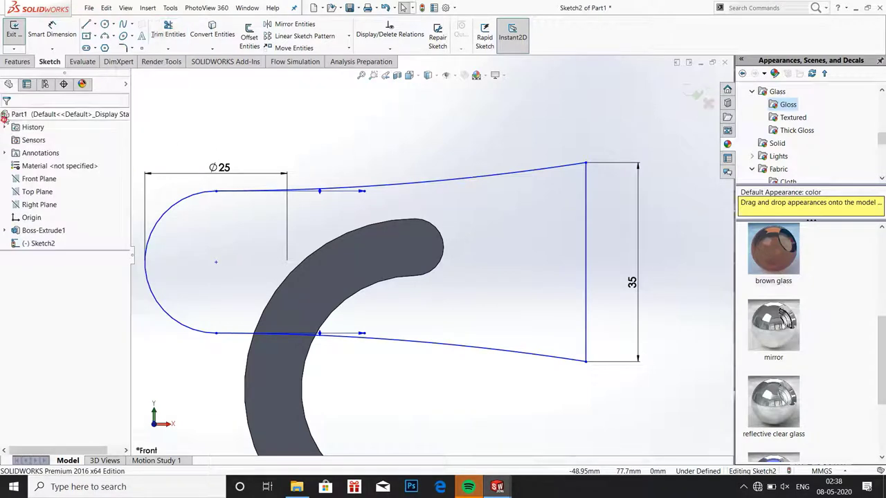
- Fillet the outline's top-right and bottom-right corners with a 3 mm radius
left_click(126, 48)
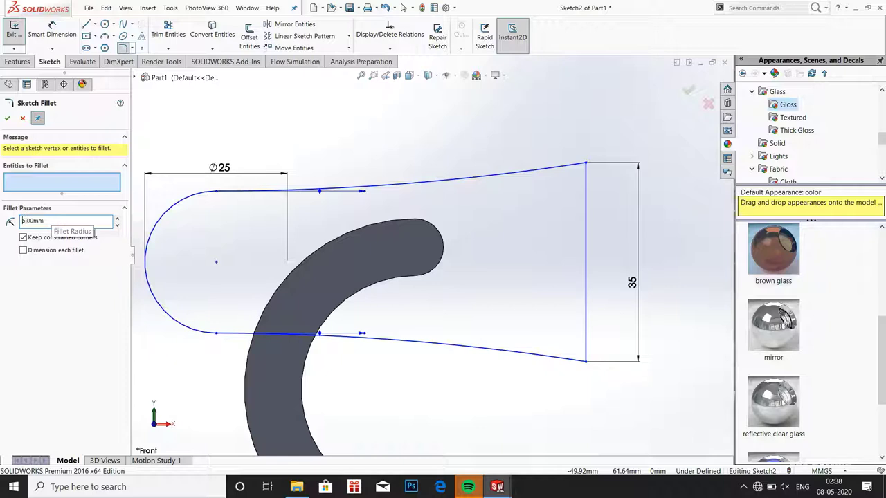
left_click(585, 165)
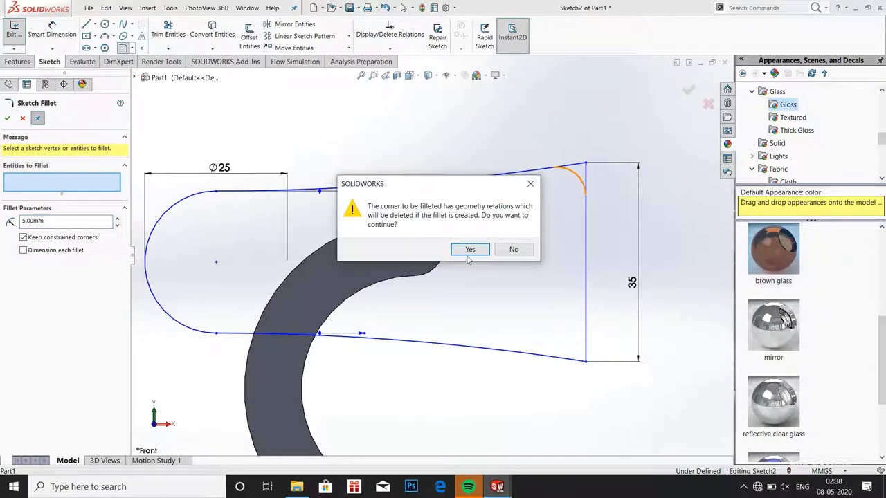
left_click(468, 250)
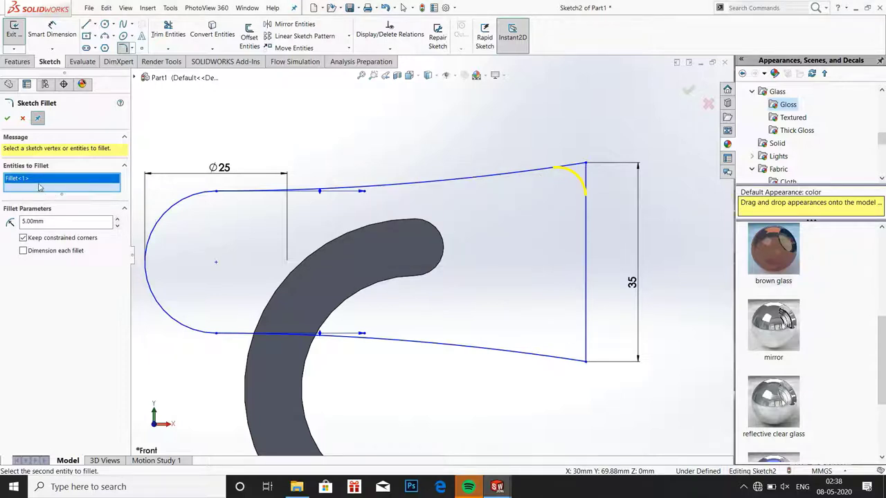
left_click(585, 361)
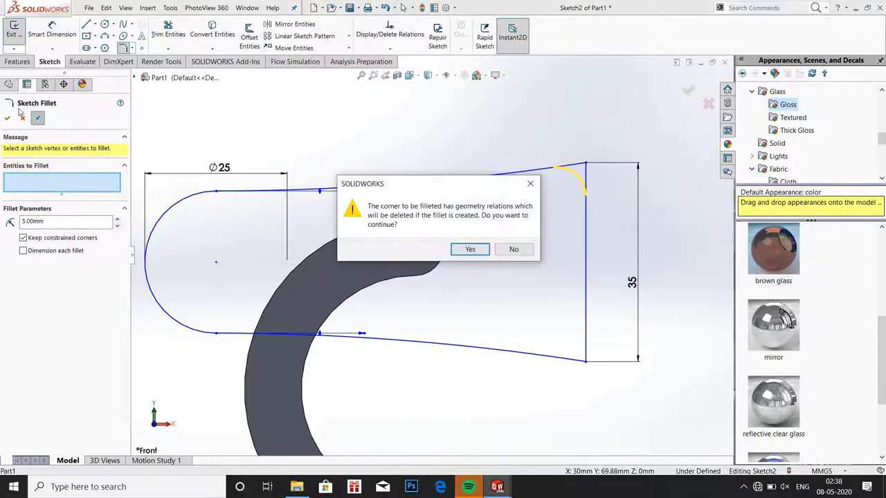
left_click(465, 251)
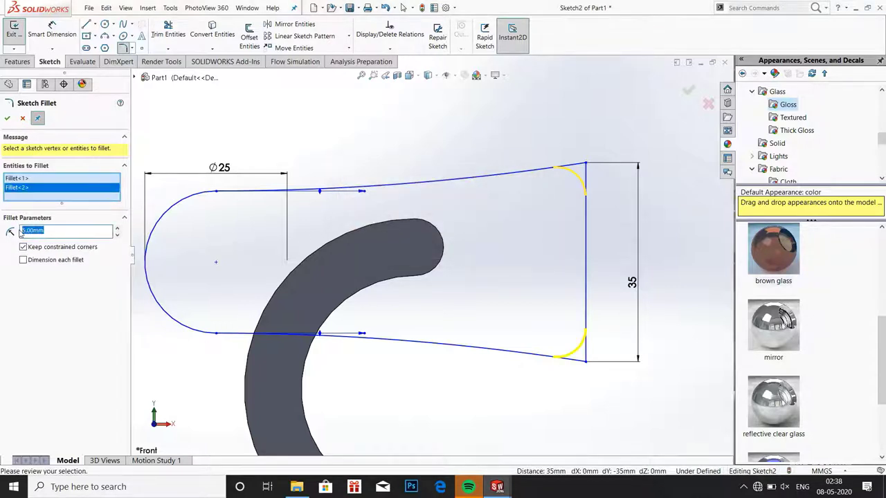
type("3")
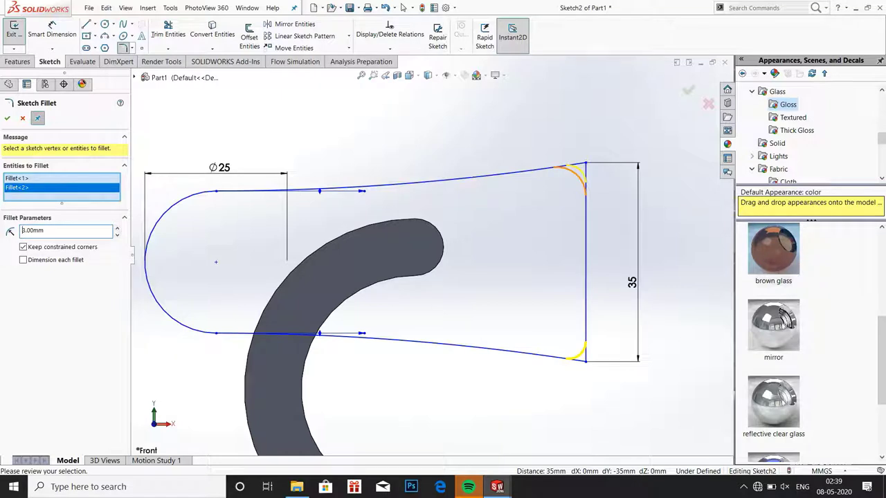
left_click(7, 119)
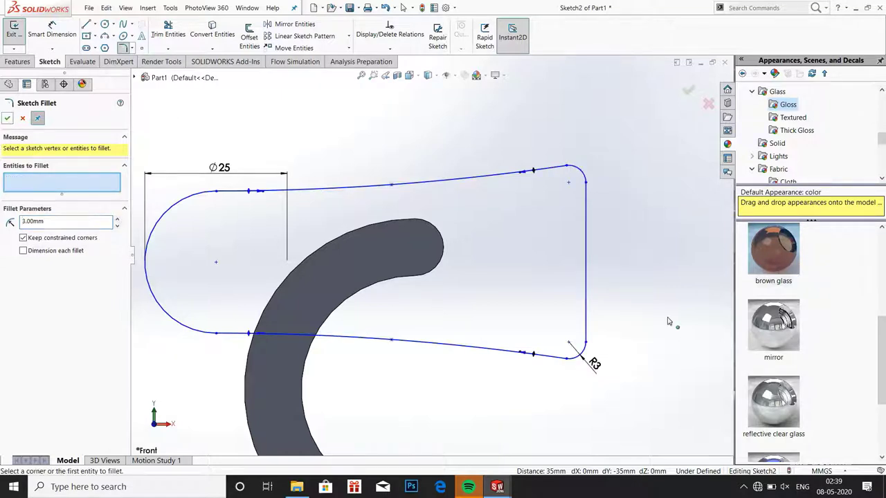
middle_click_drag(669, 321, 526, 313)
- Extrude Sketch2 mid-plane to 80 mm as Boss-Extrude2, merging it with the hook
left_click(7, 119)
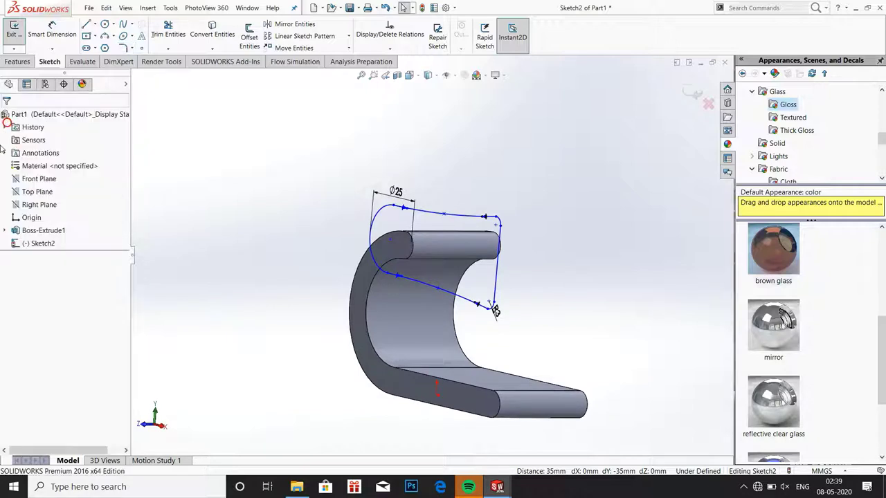
left_click(17, 61)
left_click(19, 34)
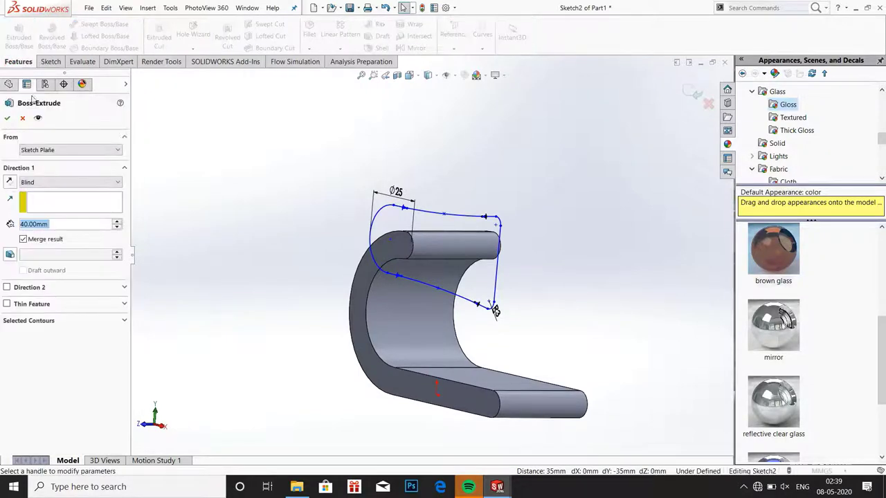
left_click(50, 181)
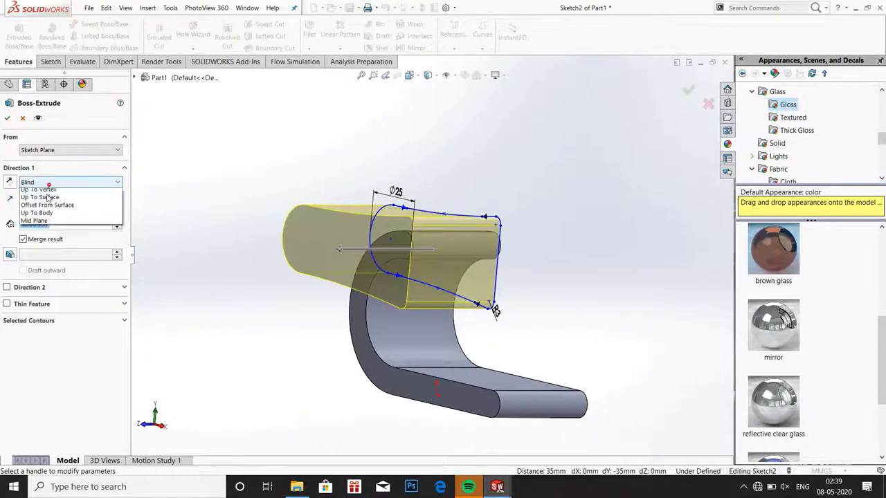
left_click(38, 239)
middle_click_drag(299, 266, 255, 259)
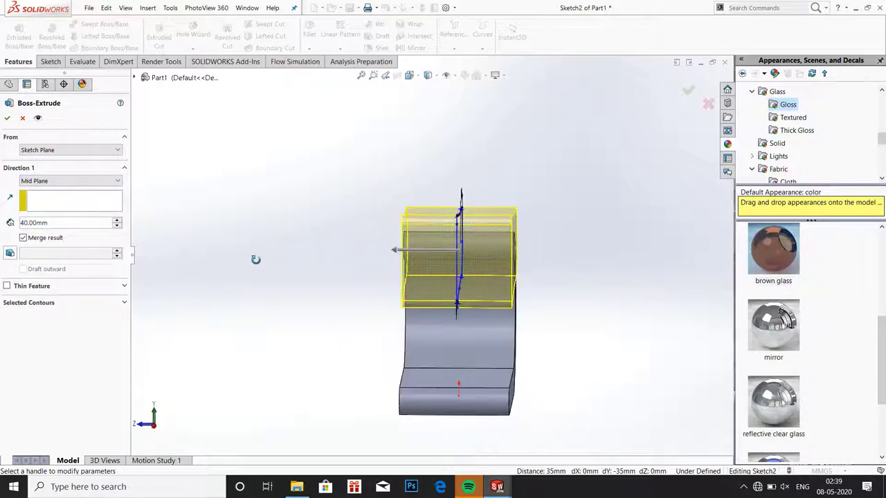
middle_click_drag(221, 285, 255, 286)
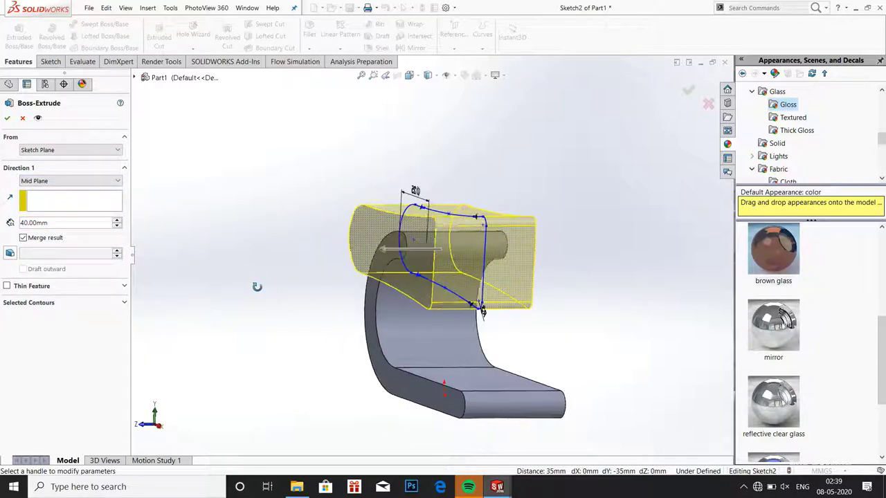
left_click(116, 220)
left_click(117, 220)
mouse_move(253, 326)
middle_mouse_down()
mouse_move(208, 298)
mouse_move(233, 296)
mouse_move(242, 316)
mouse_move(215, 334)
mouse_move(222, 349)
mouse_move(245, 318)
mouse_move(282, 377)
mouse_move(294, 323)
mouse_move(257, 286)
mouse_move(216, 297)
mouse_move(307, 322)
mouse_move(375, 378)
mouse_move(378, 390)
mouse_move(257, 342)
mouse_move(306, 297)
mouse_move(316, 352)
mouse_move(305, 360)
middle_mouse_up()
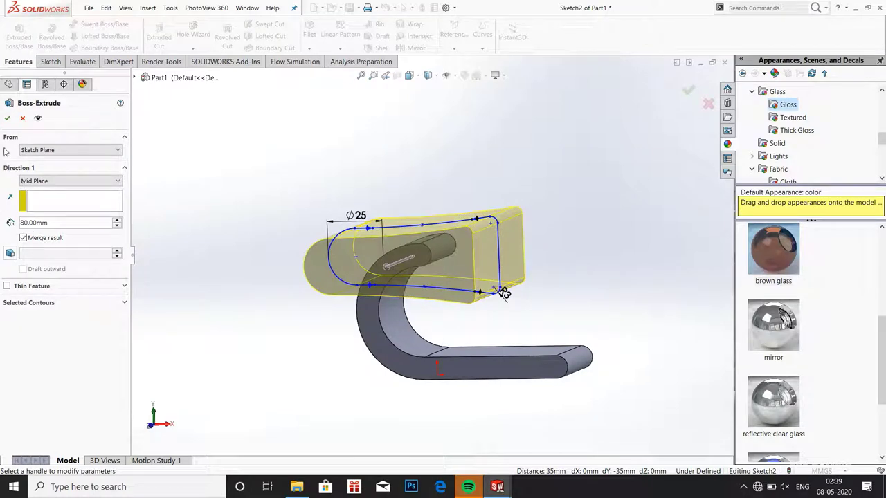
left_click(7, 120)
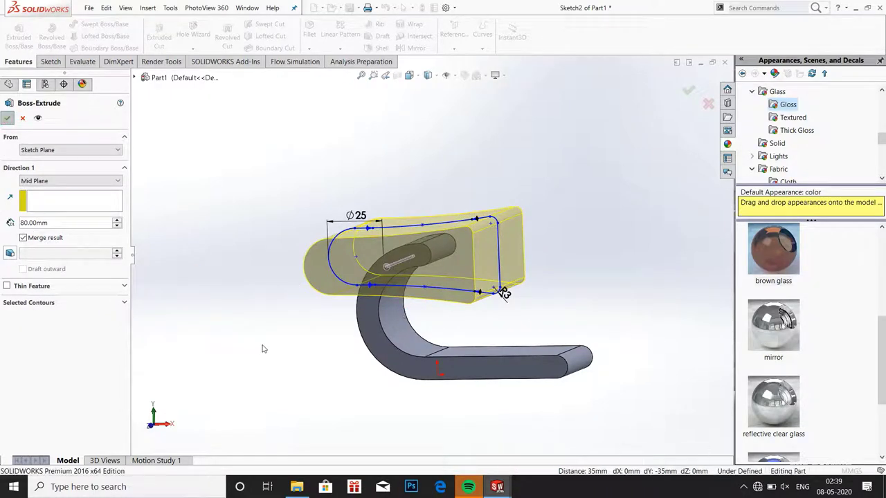
left_click(262, 348)
mouse_move(262, 349)
middle_mouse_down()
mouse_move(267, 311)
mouse_move(173, 311)
mouse_move(109, 323)
mouse_move(273, 326)
mouse_move(303, 311)
mouse_move(333, 326)
mouse_move(319, 330)
middle_mouse_up()
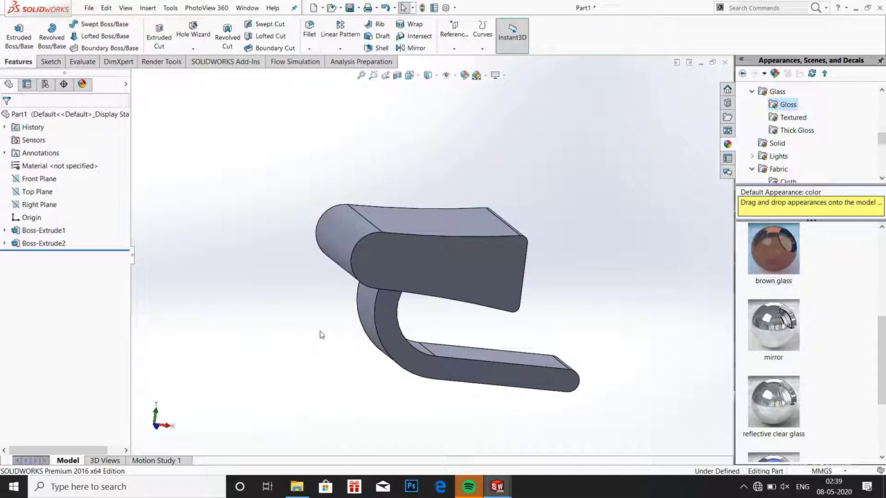
- Start Sketch3 on the lower arm's flat face and view it normal-to
mouse_move(599, 340)
middle_mouse_down()
mouse_move(538, 366)
mouse_move(559, 369)
middle_mouse_up()
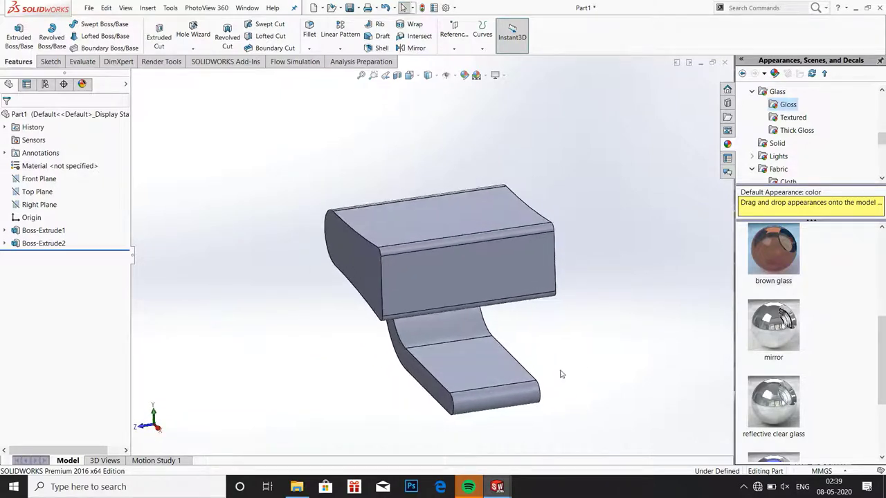
left_click(524, 386)
right_click(516, 384)
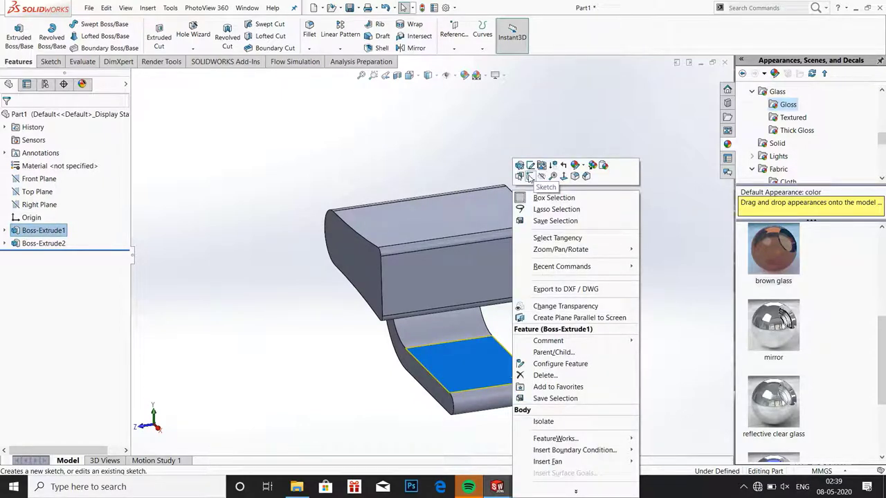
left_click(530, 177)
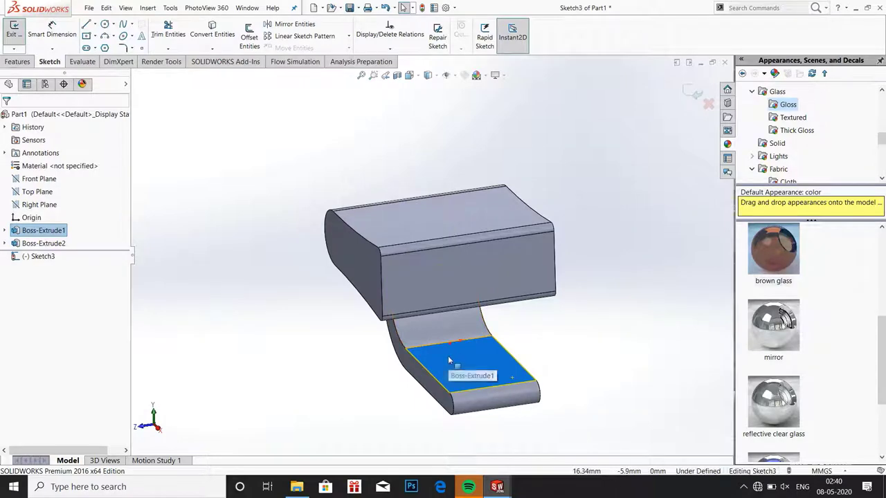
right_click(43, 257)
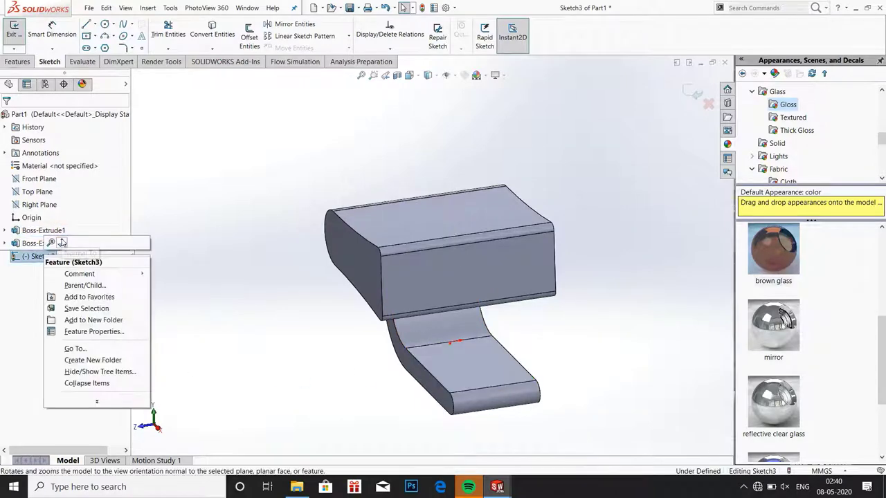
left_click(63, 235)
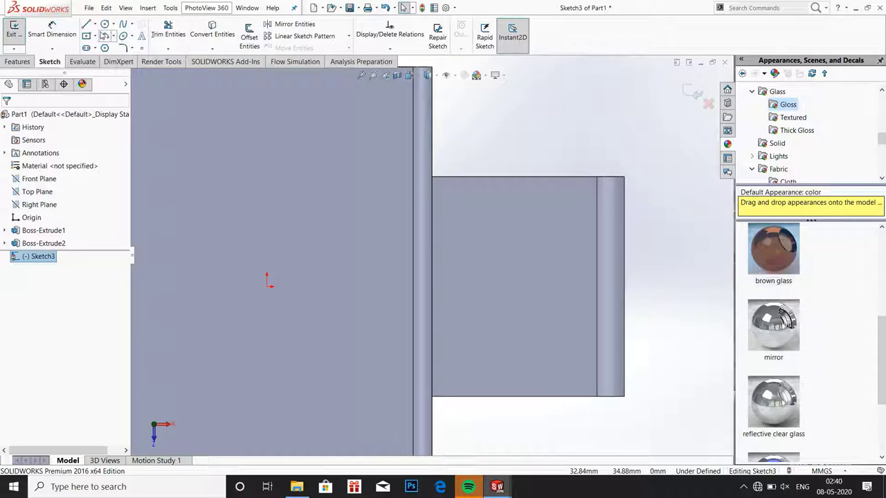
- Draw a corner rectangle on the lower arm and dimension it 4 mm from the arm's edge
left_click(88, 36)
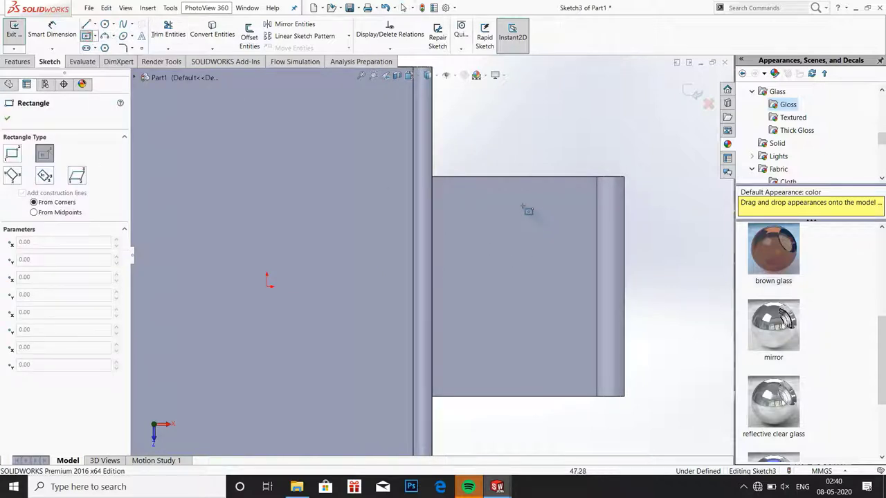
key("Escape")
left_click(87, 36)
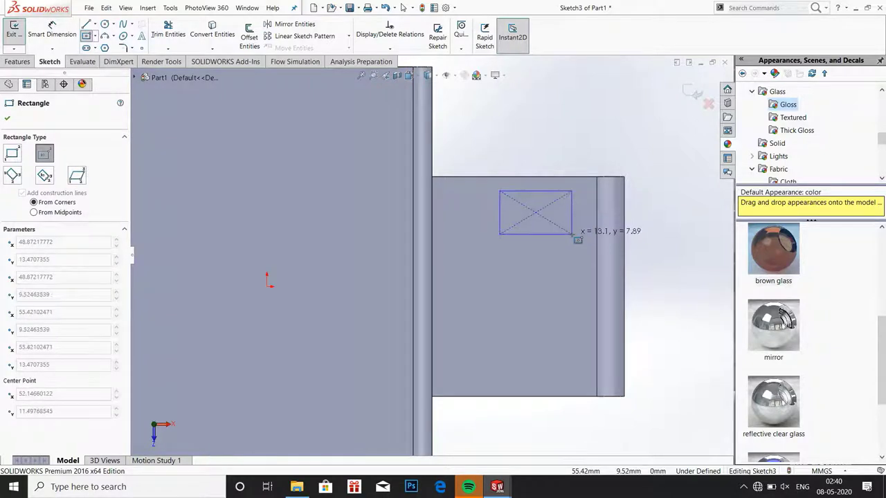
left_click_drag(500, 191, 572, 234)
left_click(9, 118)
left_click(52, 32)
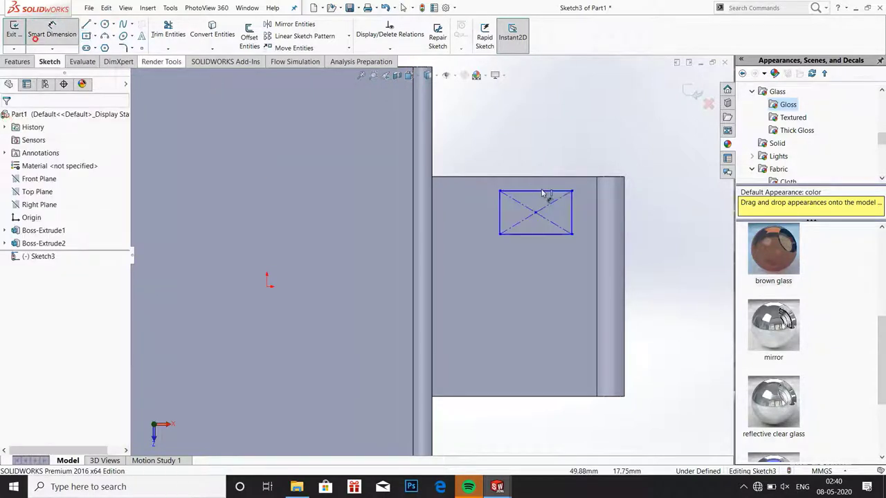
left_click(521, 191)
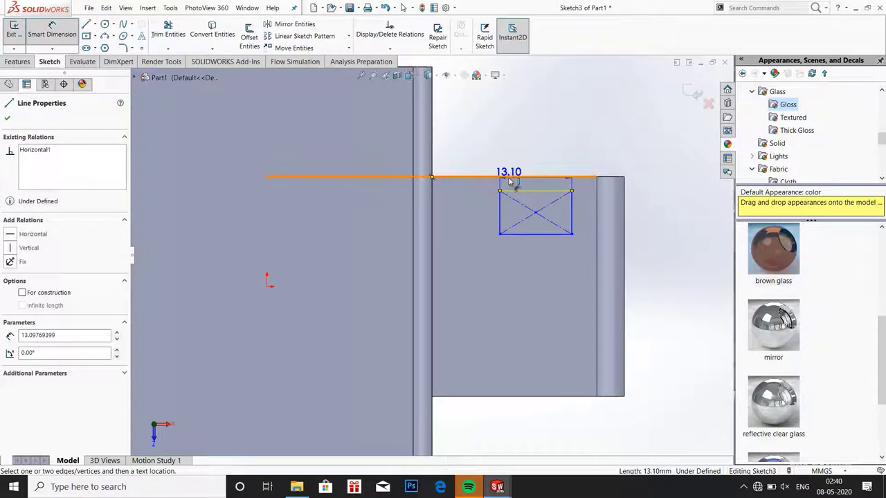
left_click(513, 177)
left_click(663, 184)
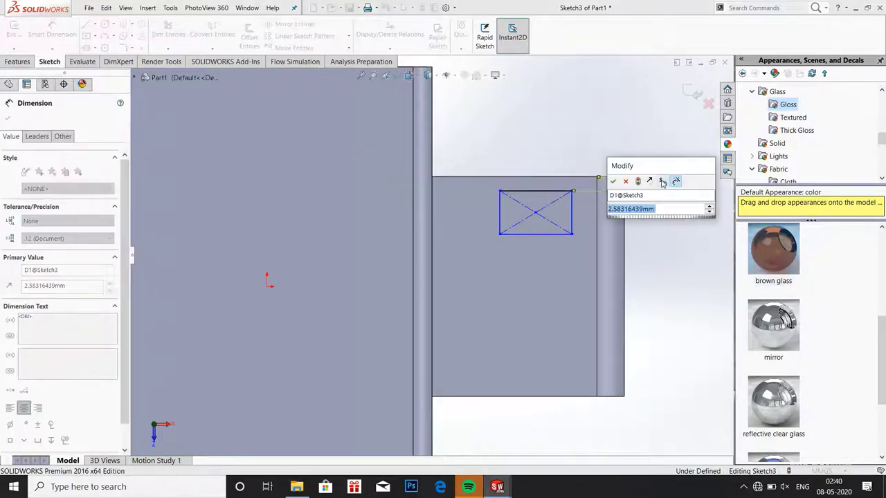
type("4")
key("Return")
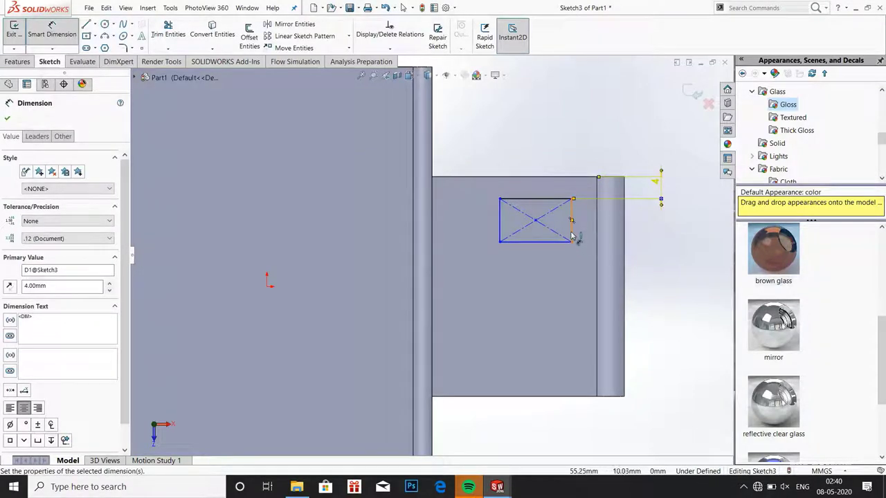
- Dimension the rectangle 6 mm high and 10 mm wide
left_click(572, 229)
left_click(679, 240)
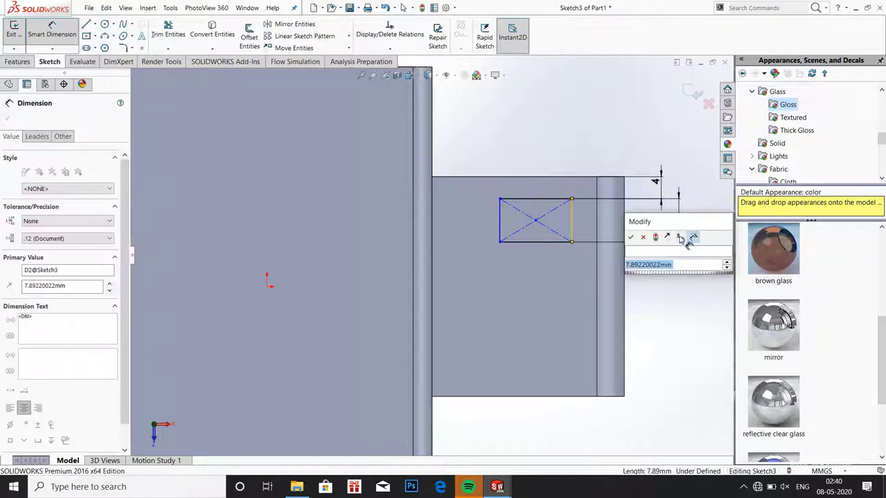
type("6")
key("Return")
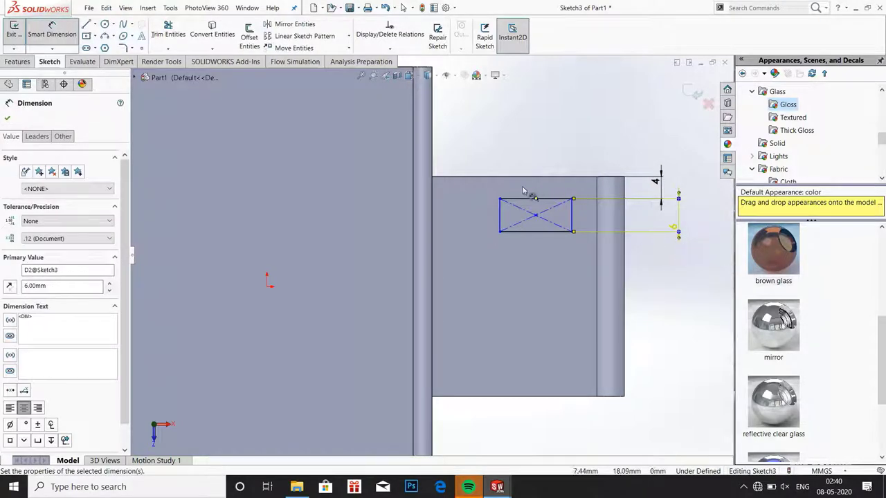
left_click(512, 199)
left_click(495, 138)
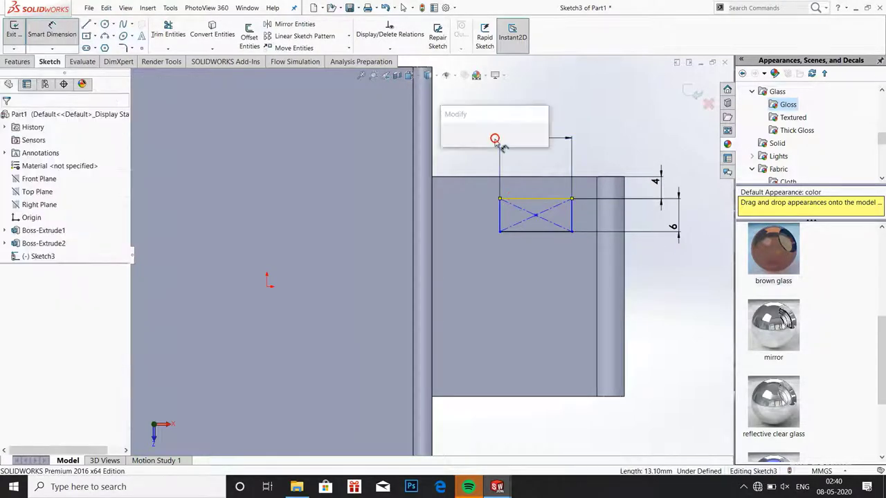
type("10")
key("Return")
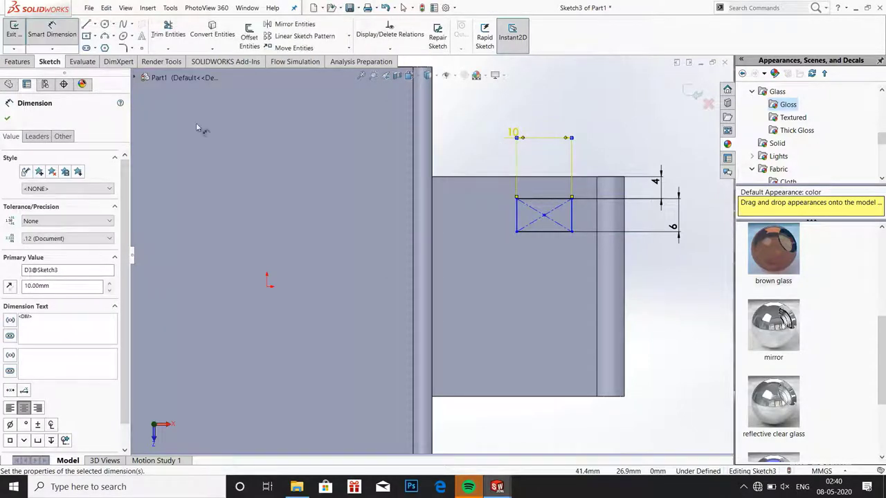
left_click(7, 121)
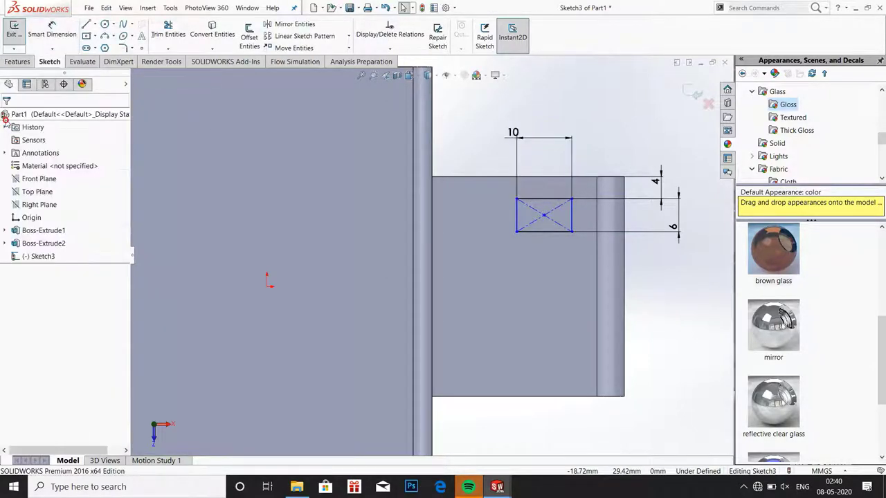
left_click(18, 62)
- Extrude the 10 × 6 mm rectangle to a 1 mm Blind depth as a pad on the lower arm
left_click(19, 42)
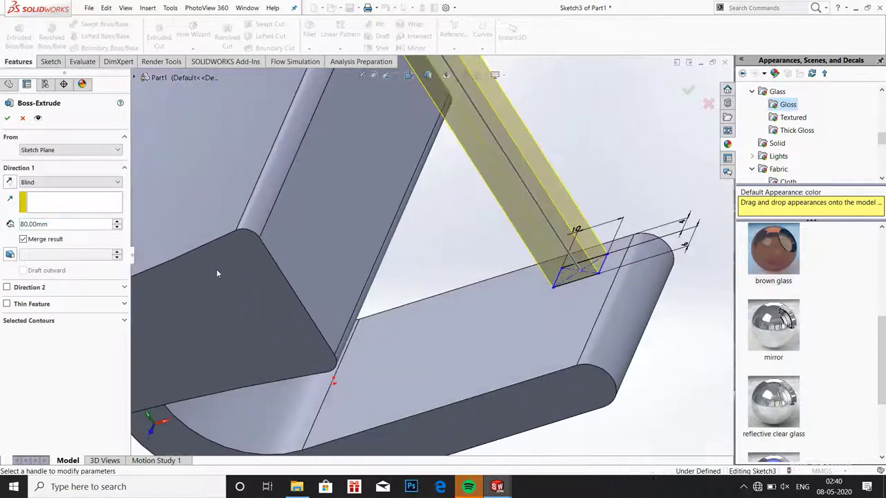
type("5000")
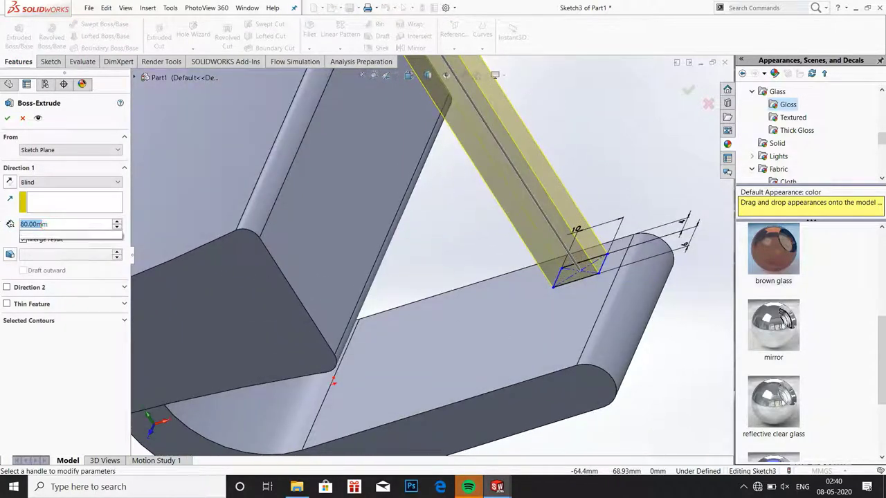
key("Return")
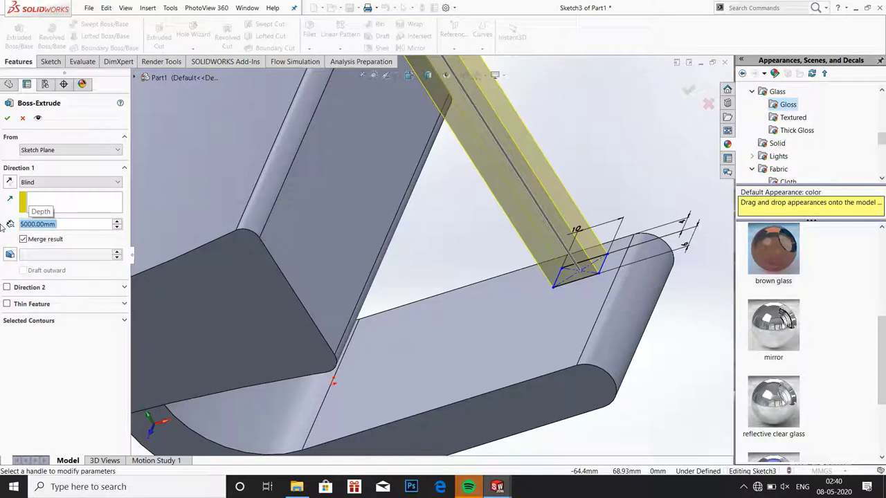
type("5")
key("Return")
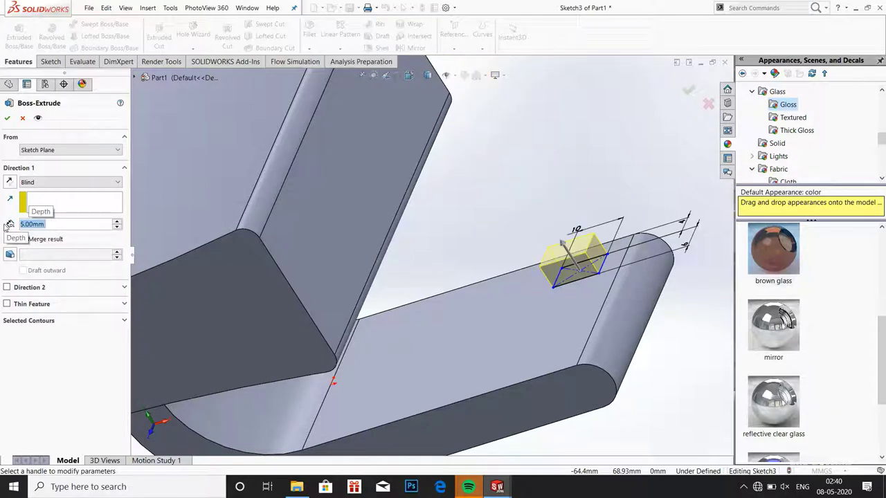
type("1")
key("Return")
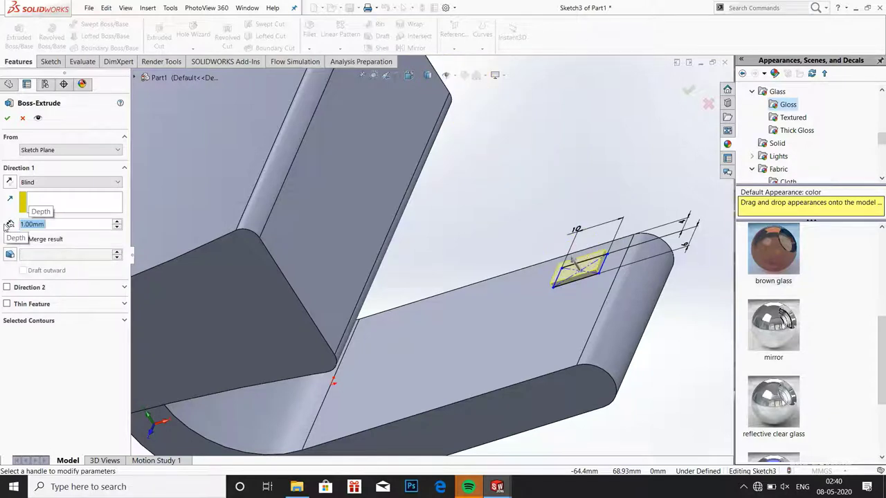
left_click(5, 123)
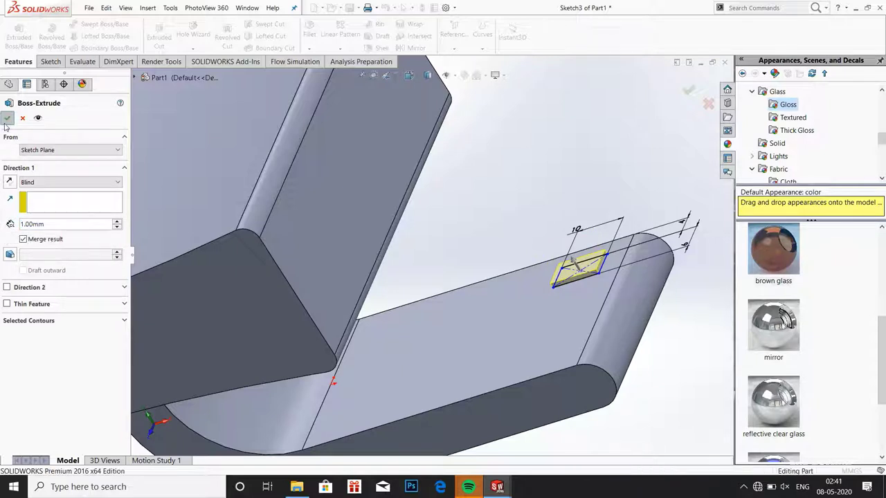
mouse_move(496, 222)
middle_mouse_down()
mouse_move(515, 242)
mouse_move(570, 365)
middle_mouse_up()
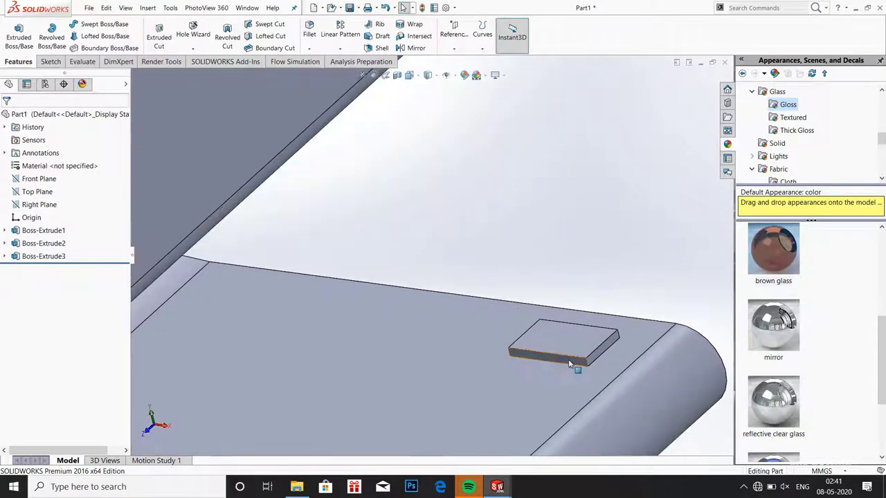
- Start a new sketch on the plate's side face and view it head-on
right_click(570, 365)
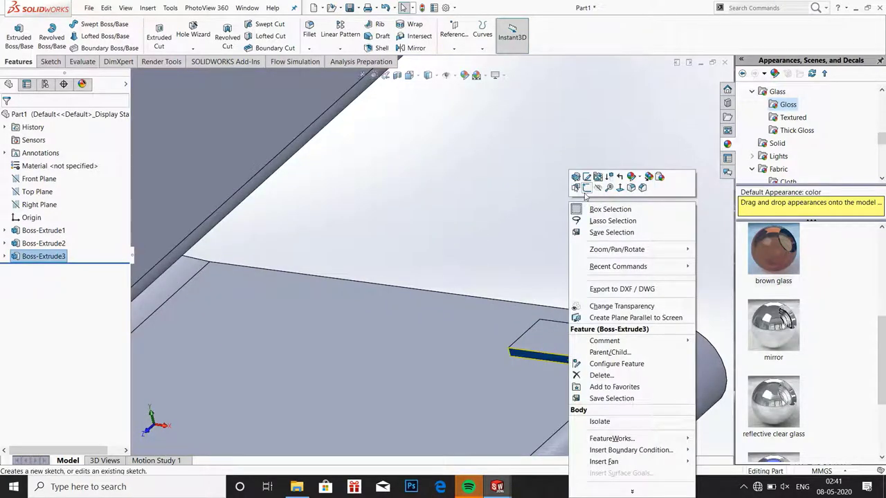
left_click(584, 193)
left_click(40, 269)
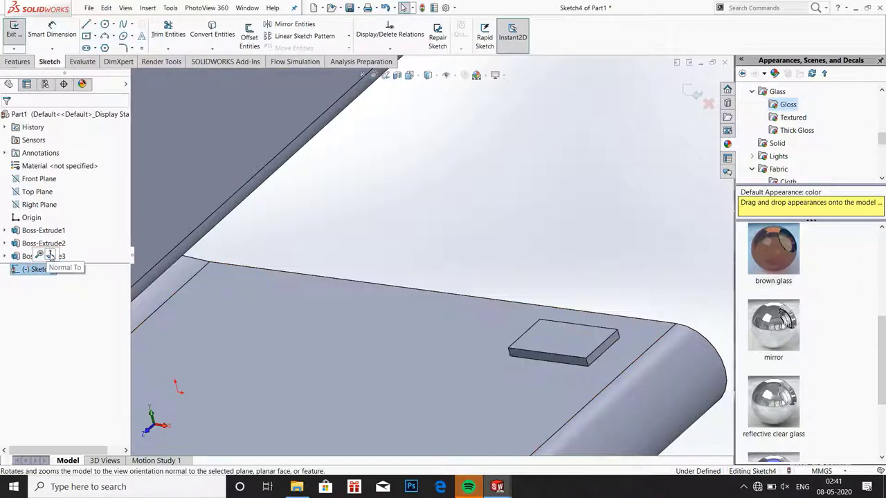
left_click(50, 255)
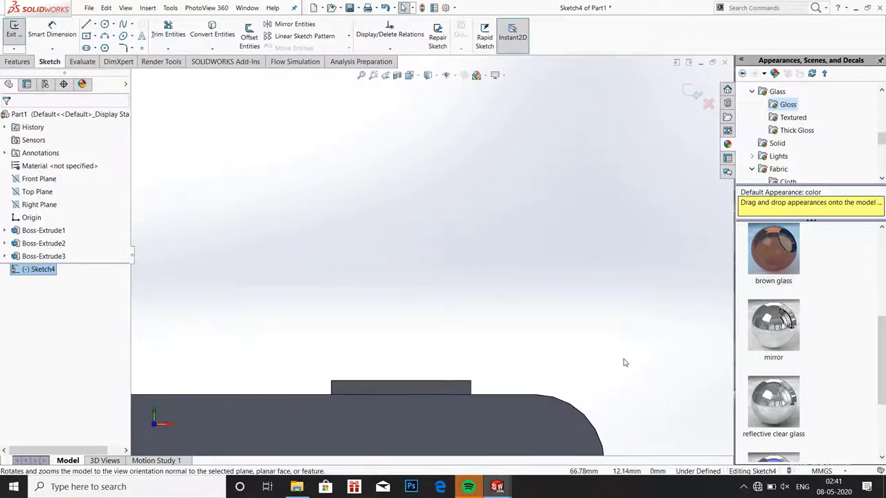
- Draw a closed outline on the plate's top edge: two vertical sides joined by a line sloping down to the right
left_click(86, 24)
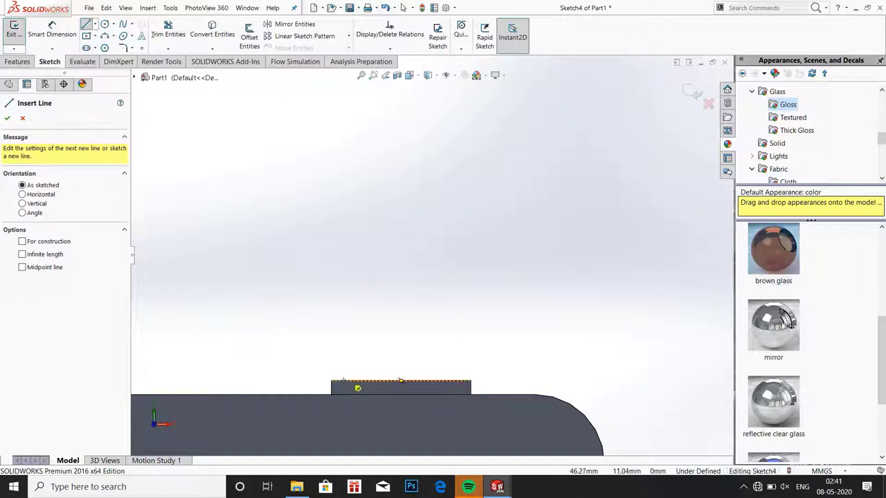
left_click(344, 381)
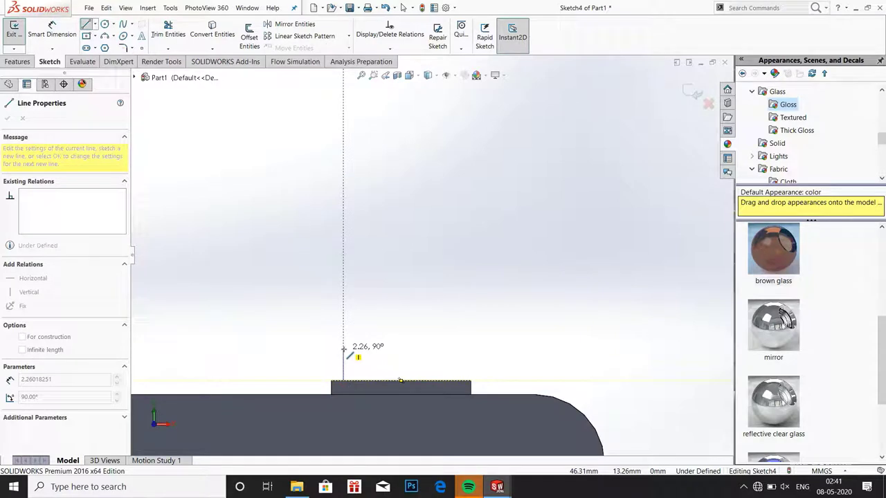
left_click(344, 350)
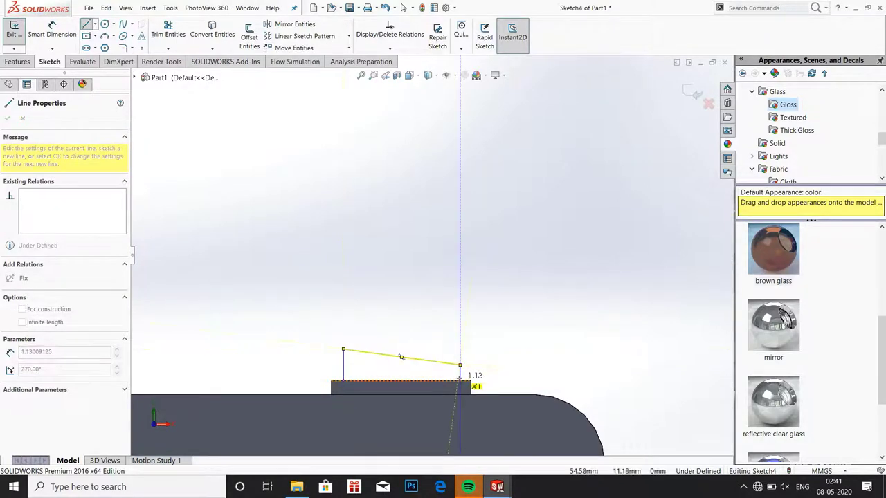
left_click(461, 364)
left_click(460, 381)
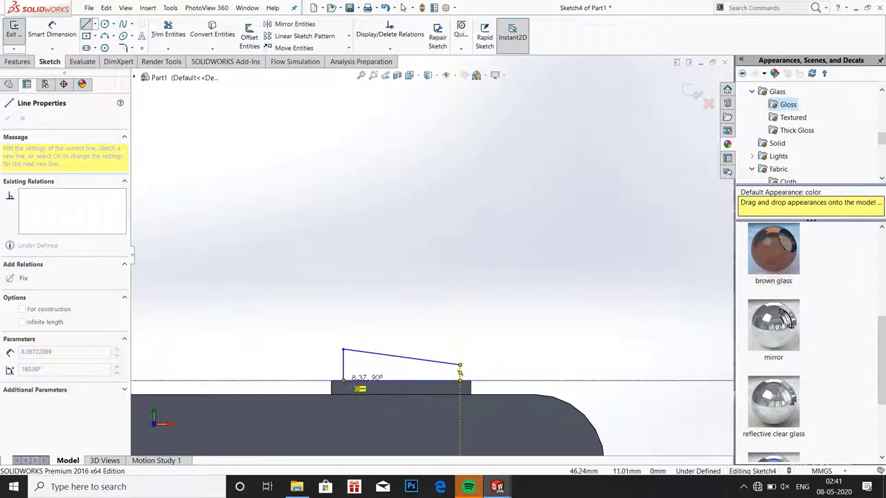
left_click(7, 121)
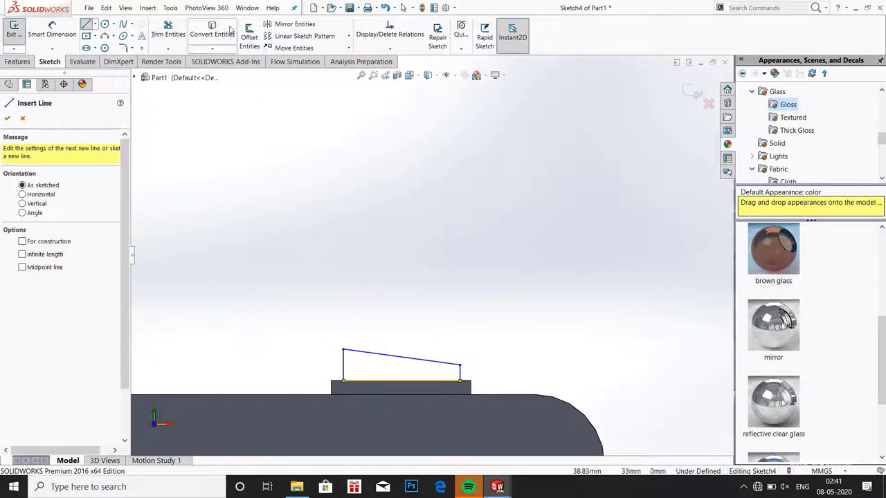
left_click(52, 31)
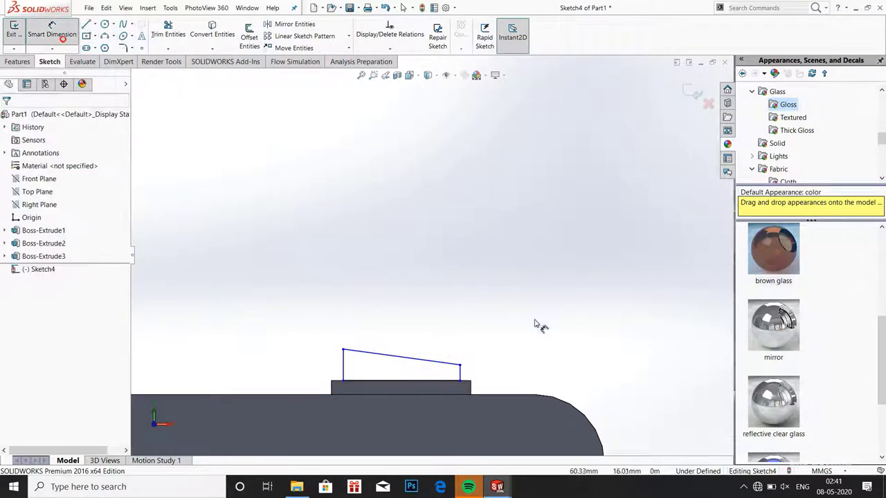
- Dimension the profile's insets from both plate ends to 0.80 mm
left_click(332, 387)
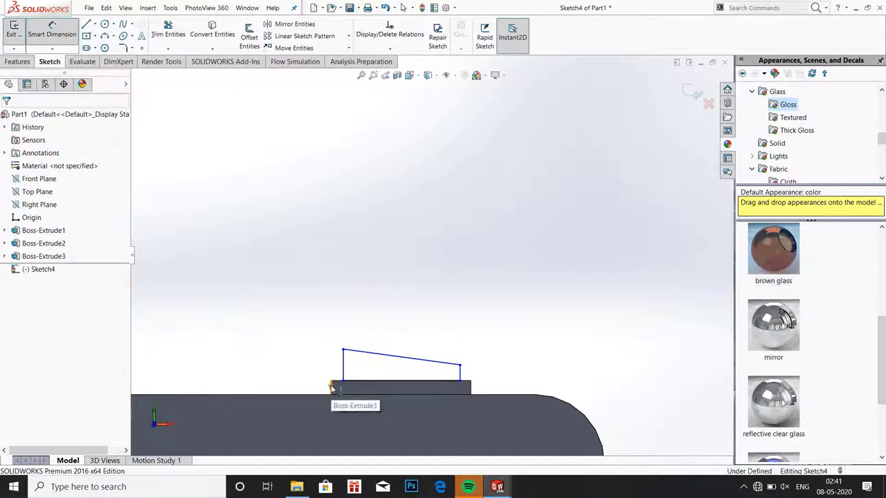
left_click(342, 364)
left_click(325, 316)
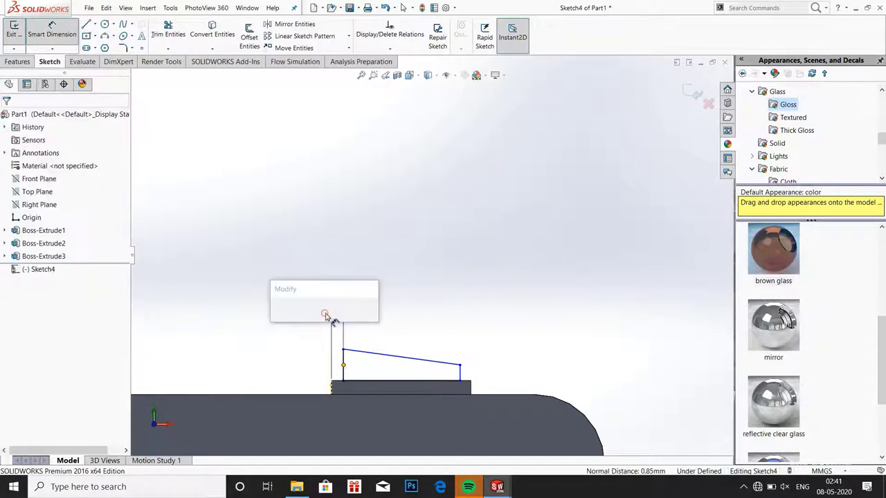
type(".8")
key("Return")
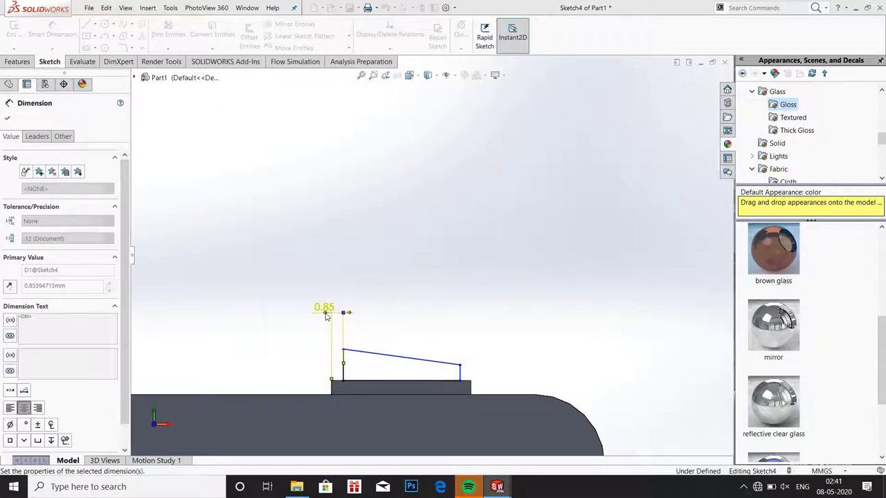
left_click(459, 373)
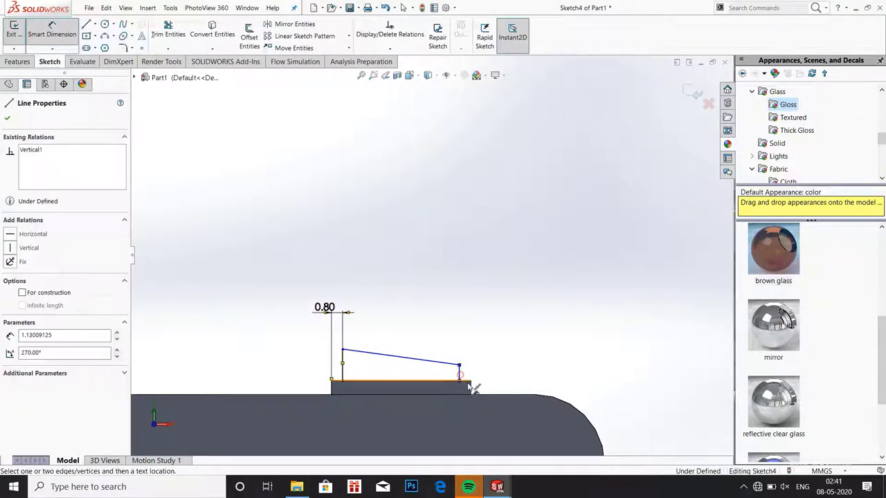
left_click(470, 388)
left_click(464, 339)
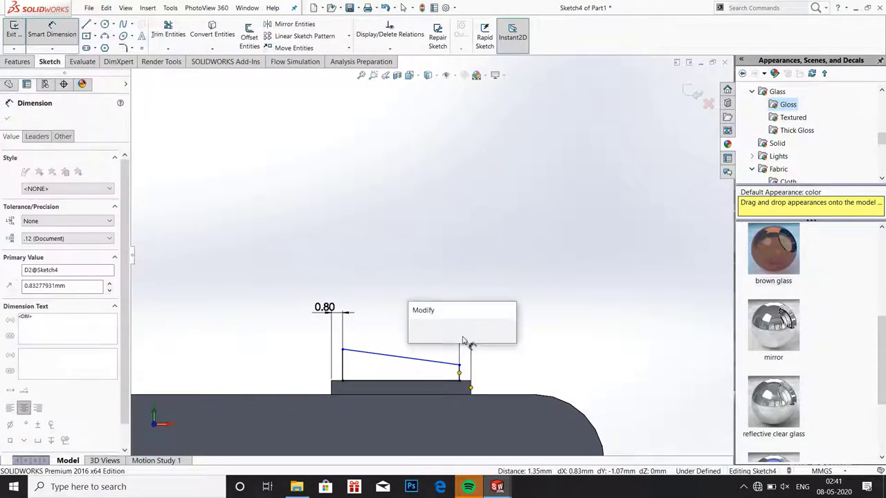
type(".2")
key("Return")
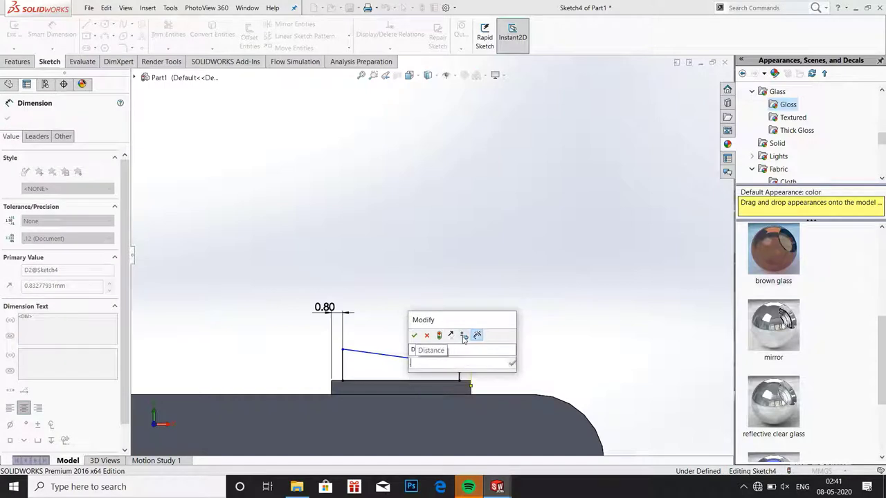
type(".8")
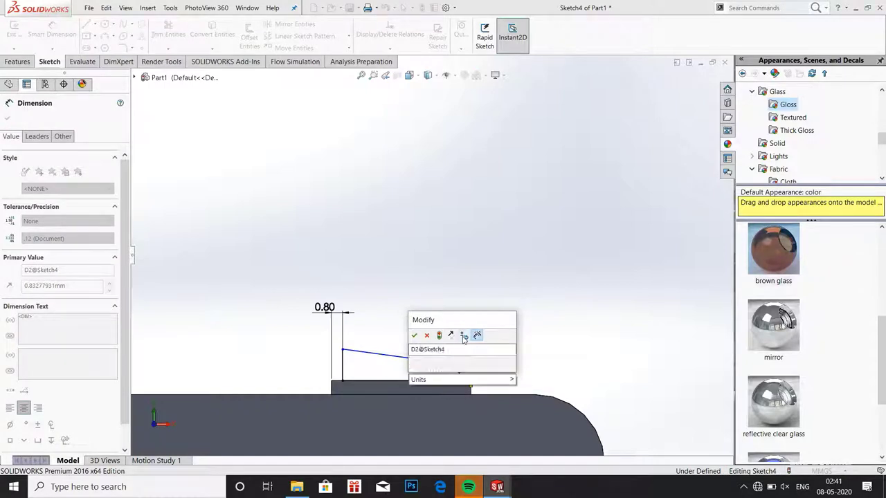
key("Return")
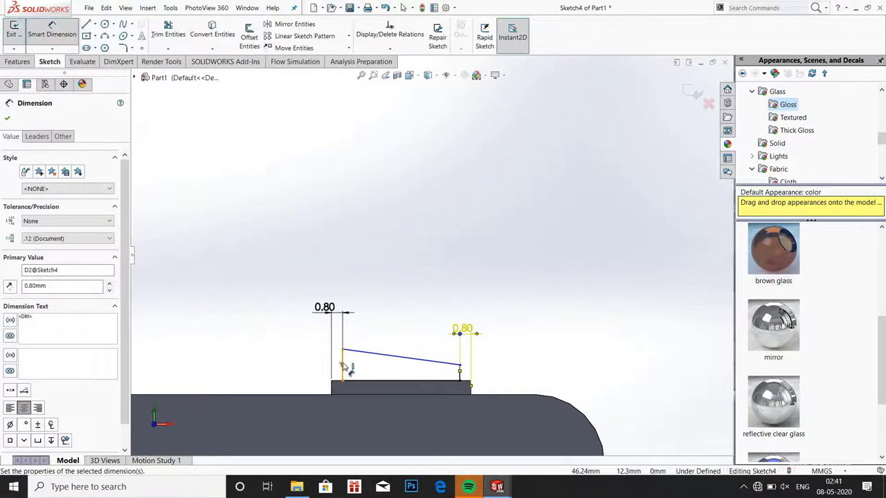
- Set the left vertical side to 2.30 mm tall and the right side to 1.30 mm
left_click(343, 369)
left_click(284, 363)
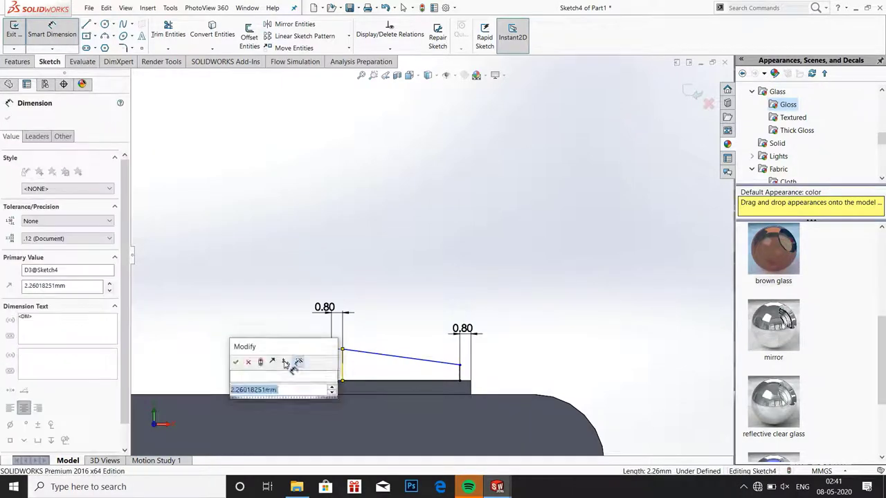
type("2.3")
key("Return")
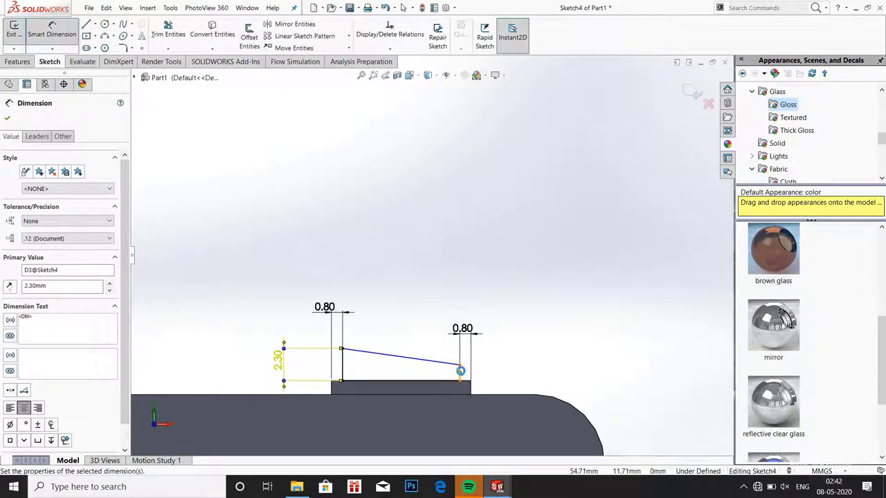
left_click(461, 371)
left_click(493, 374)
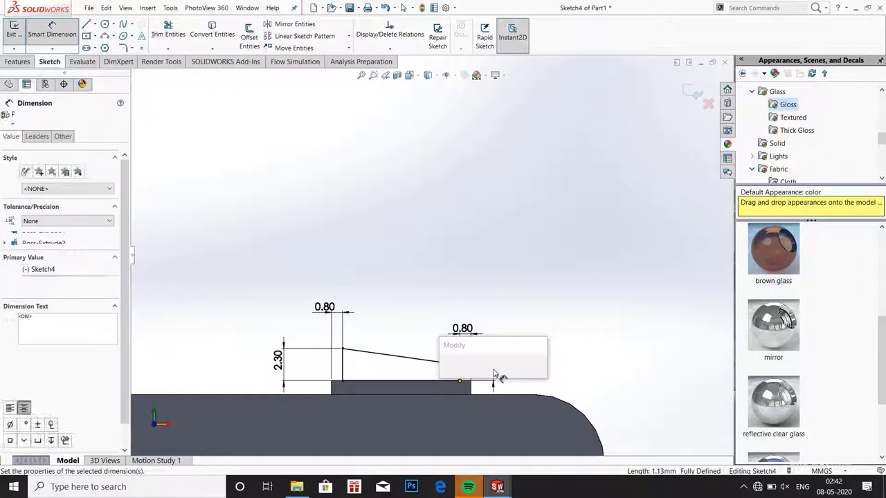
type("1.3")
key("Return")
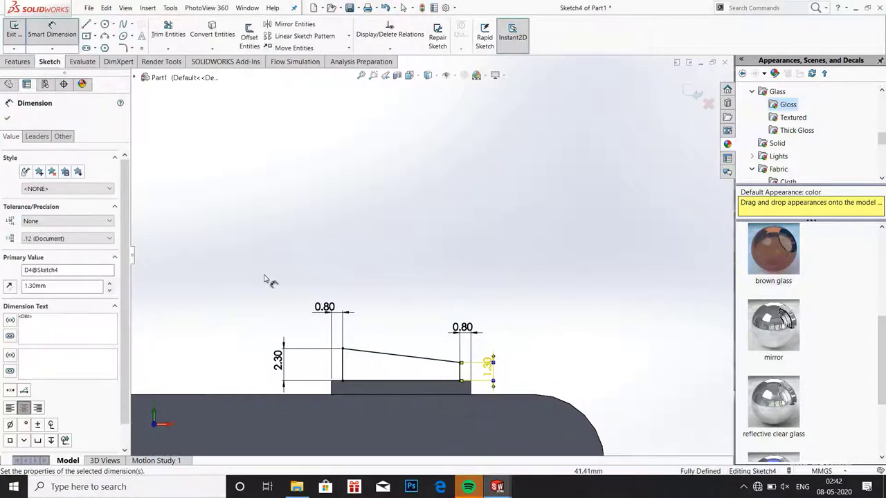
left_click(6, 119)
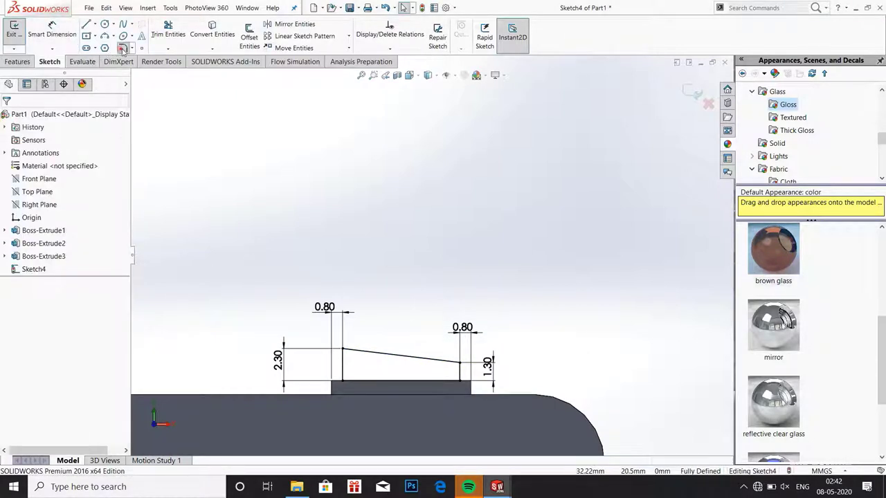
- Round the profile's upper-left and upper-right corners with R0.30 mm sketch fillets
left_click(123, 48)
left_click(343, 350)
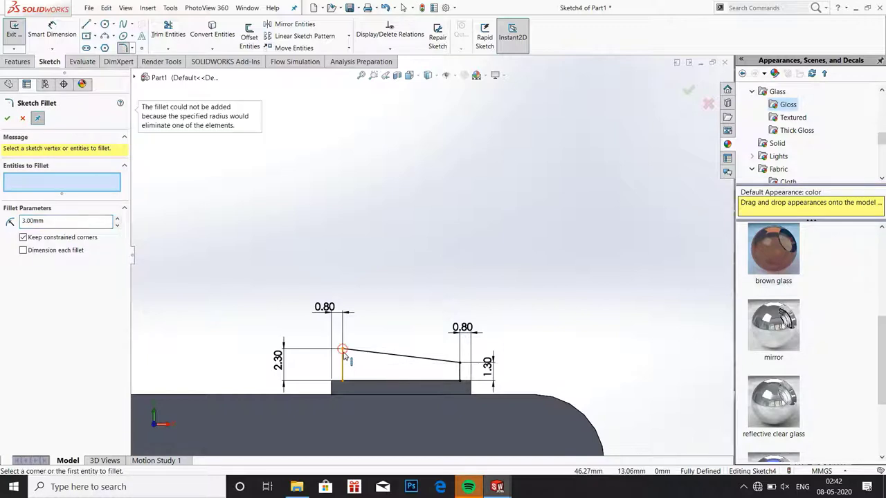
left_click(342, 351)
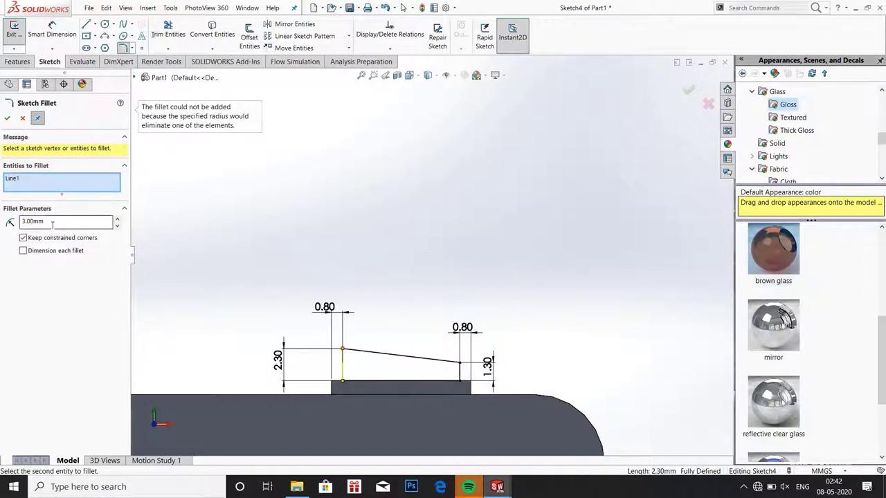
type("1")
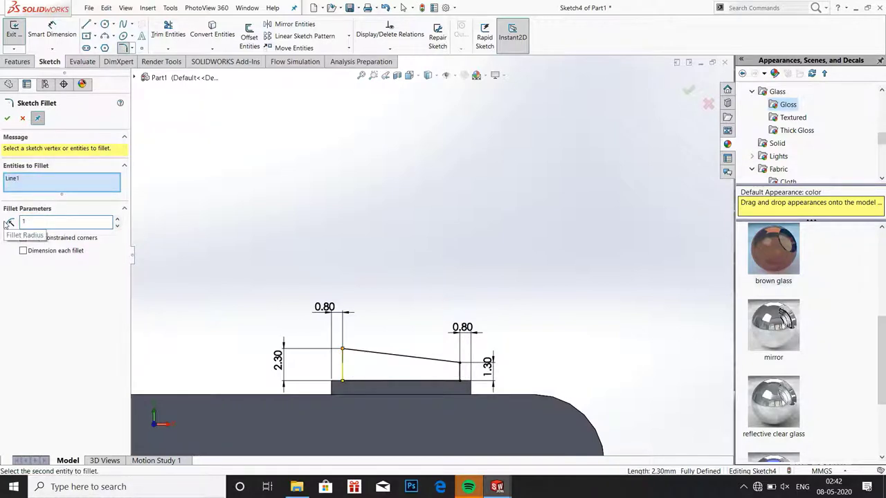
left_click(352, 356)
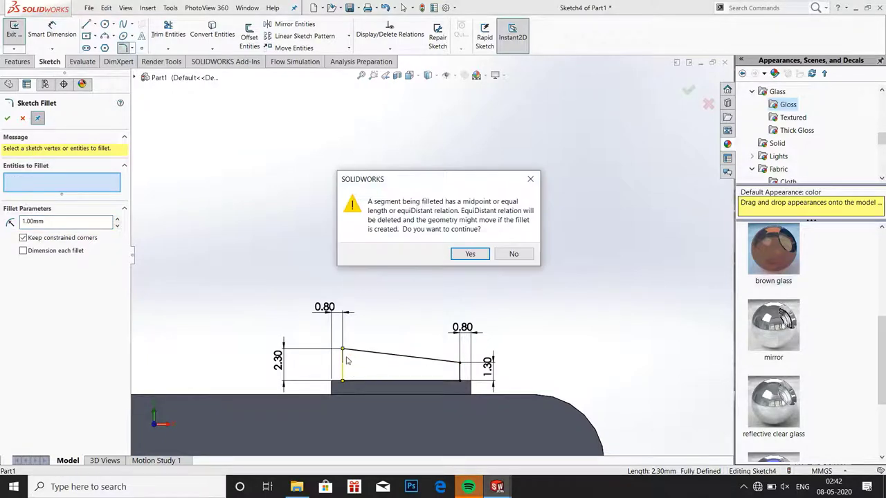
key("Return")
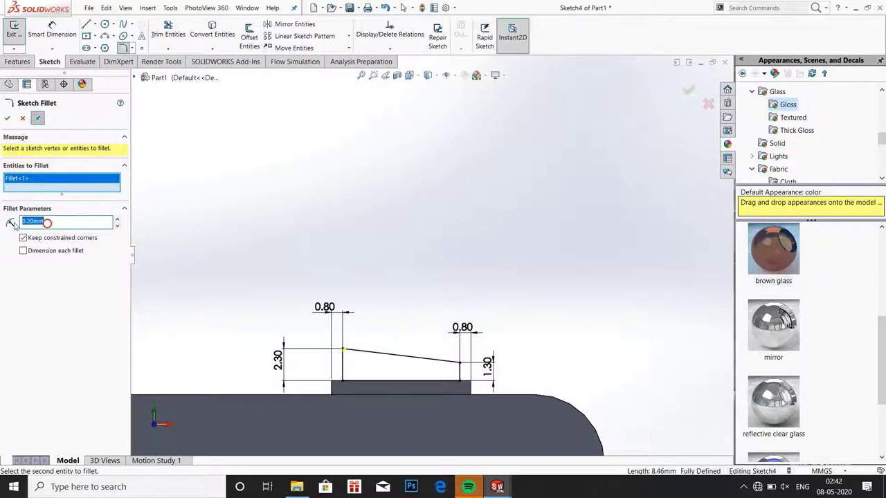
key("BackSpace")
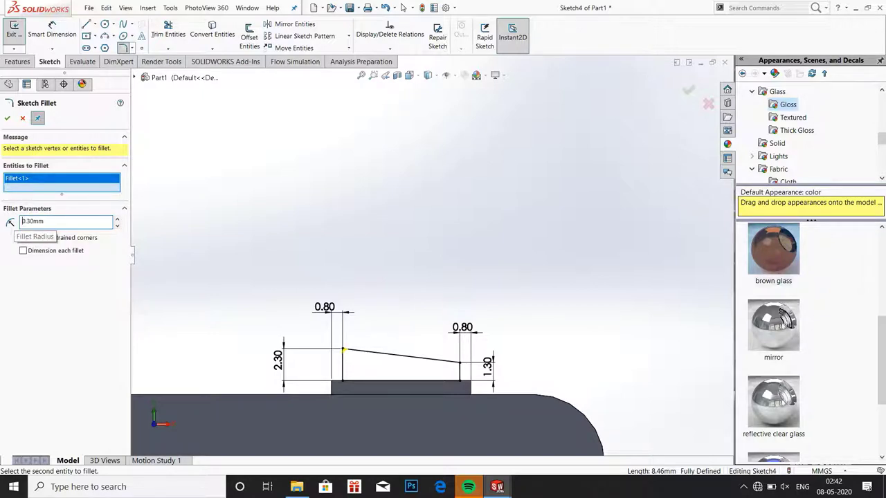
left_click(459, 365)
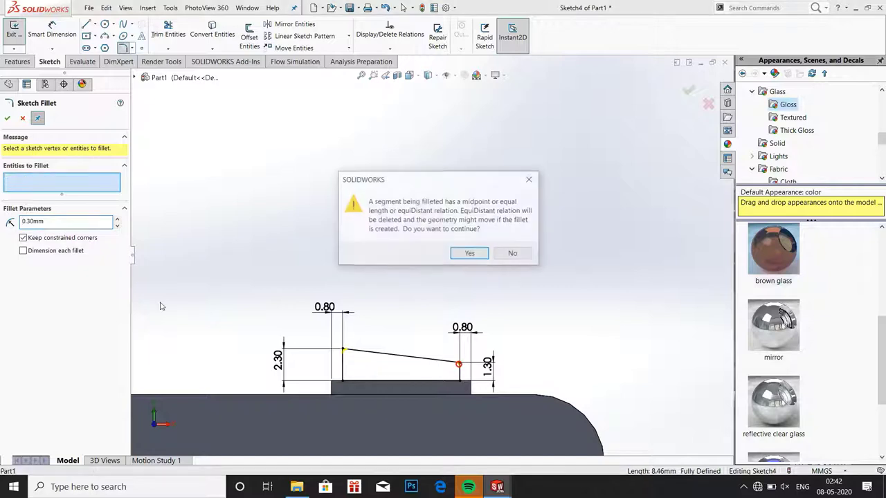
left_click(453, 256)
left_click(8, 118)
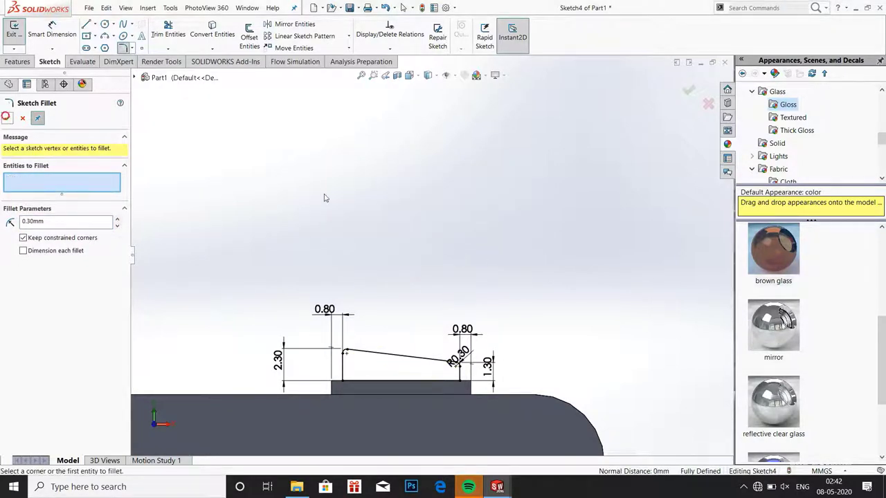
scroll(451, 239, "up", 3)
middle_click_drag(413, 219, 364, 261)
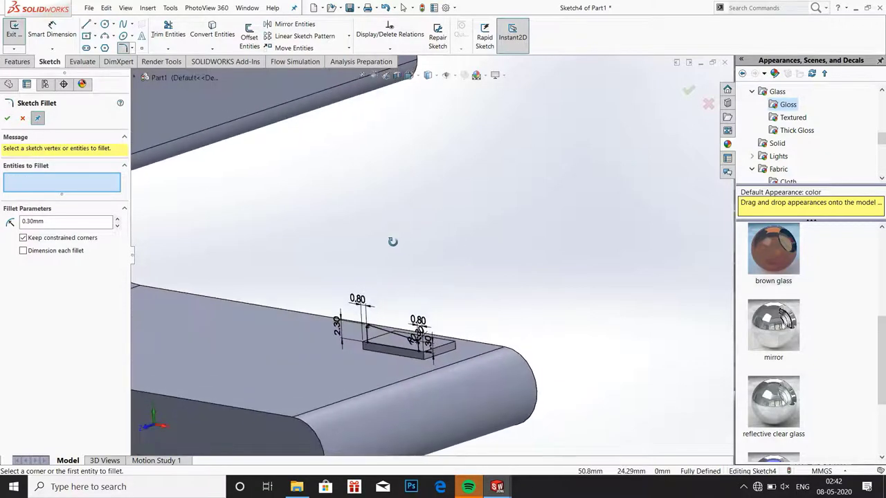
- Extrude the sloped profile, starting from a reversed 0.5 mm offset from the sketch plane
left_click(22, 118)
left_click(17, 61)
left_click(18, 34)
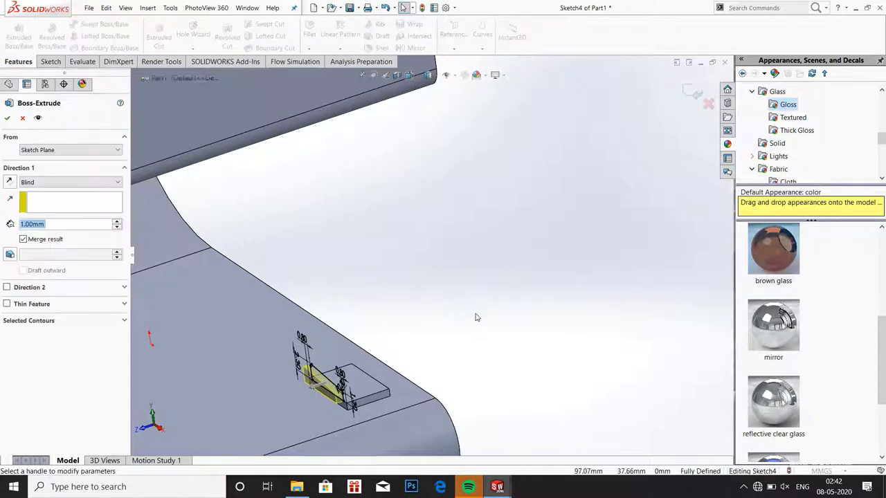
left_click(31, 149)
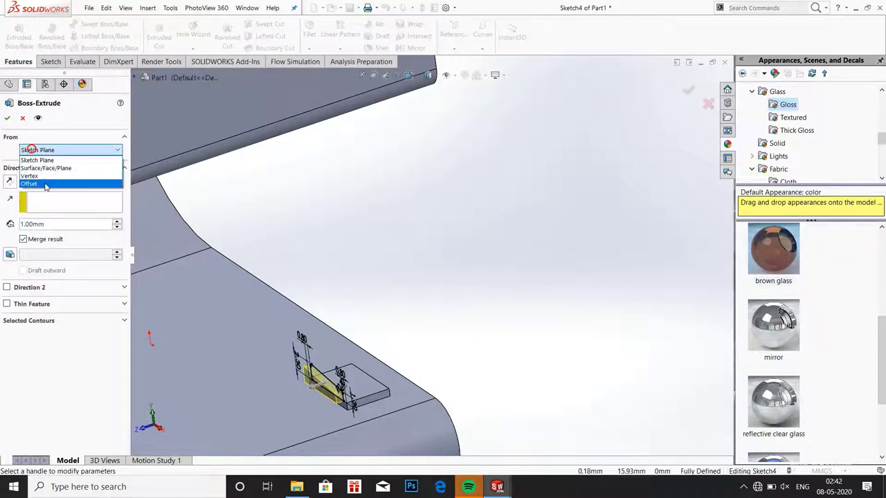
left_click(45, 184)
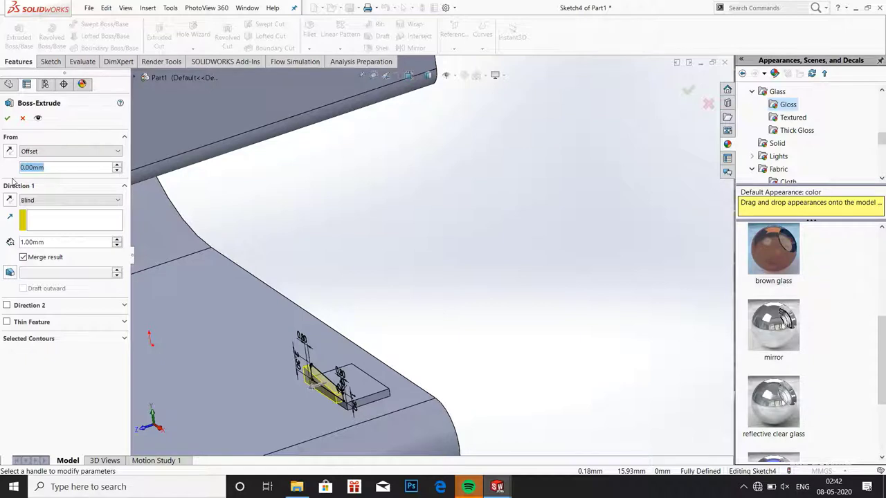
type("2")
key("Return")
left_click(10, 200)
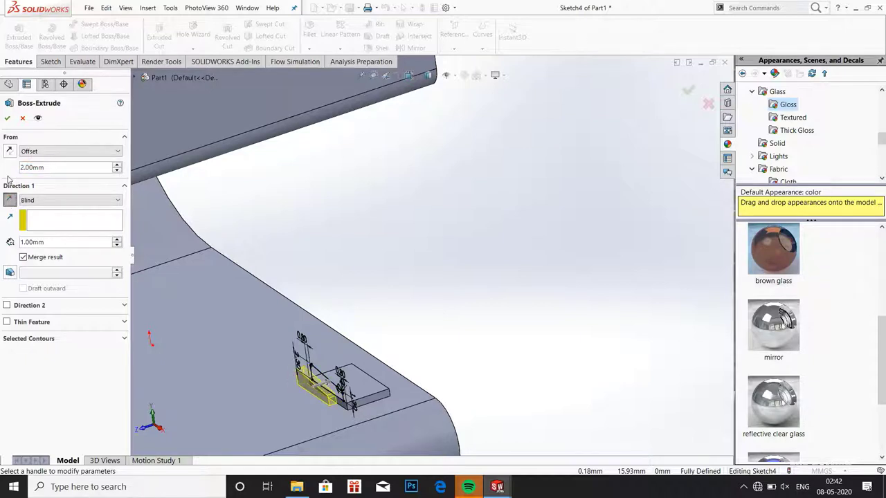
left_click(8, 153)
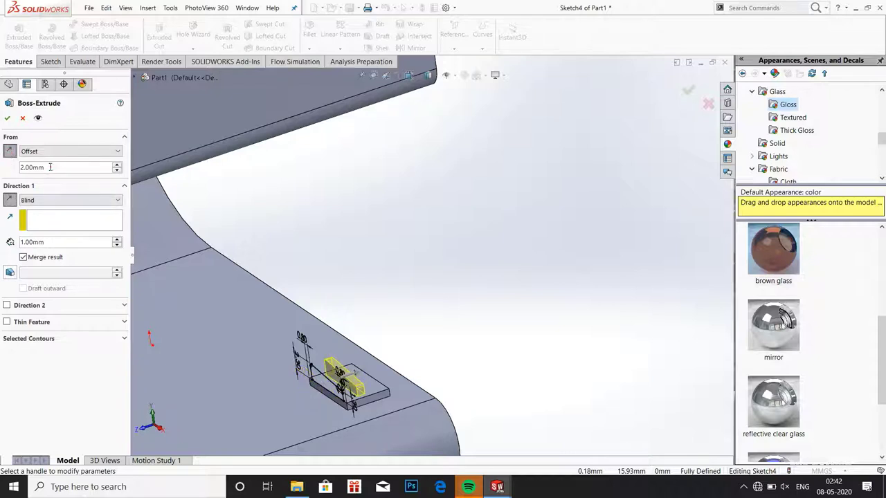
type("1")
key("Return")
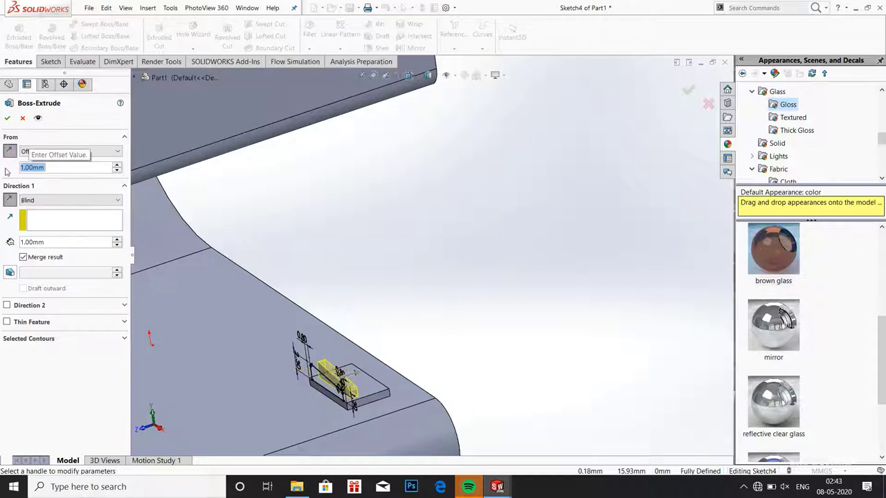
type("0.5")
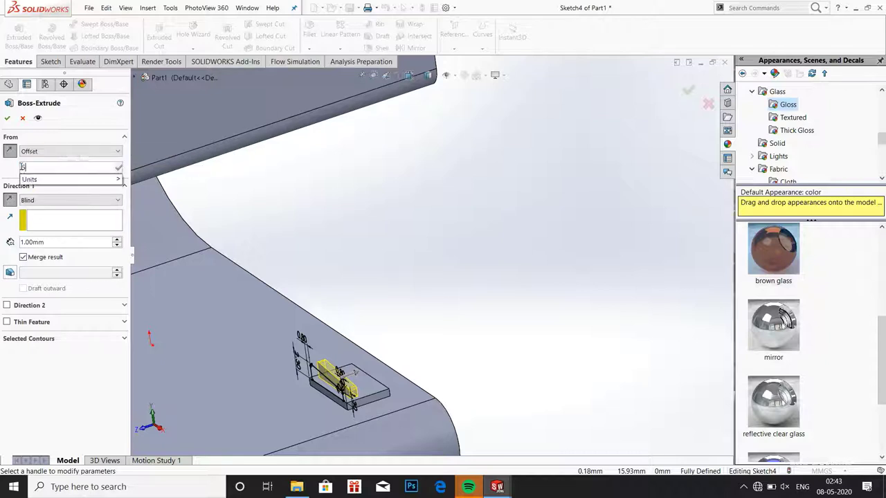
key("Return")
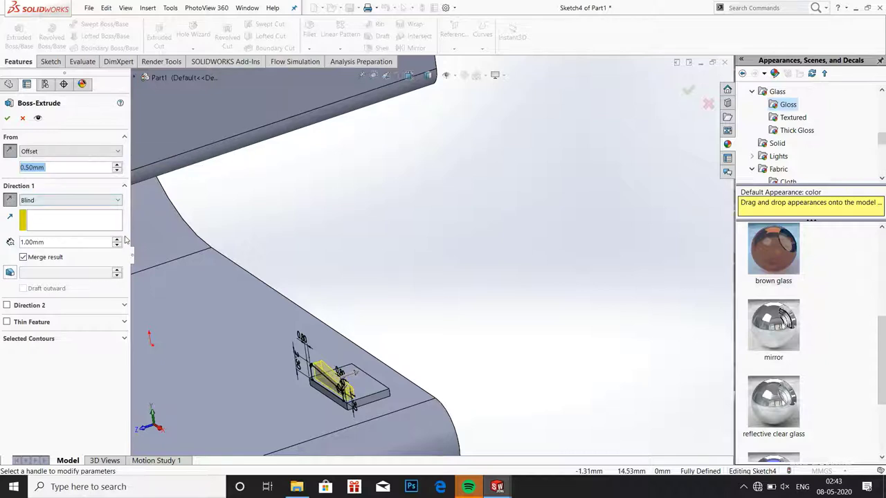
- Set the block's Blind depth to 4 mm and accept the extrusion
left_click(44, 242)
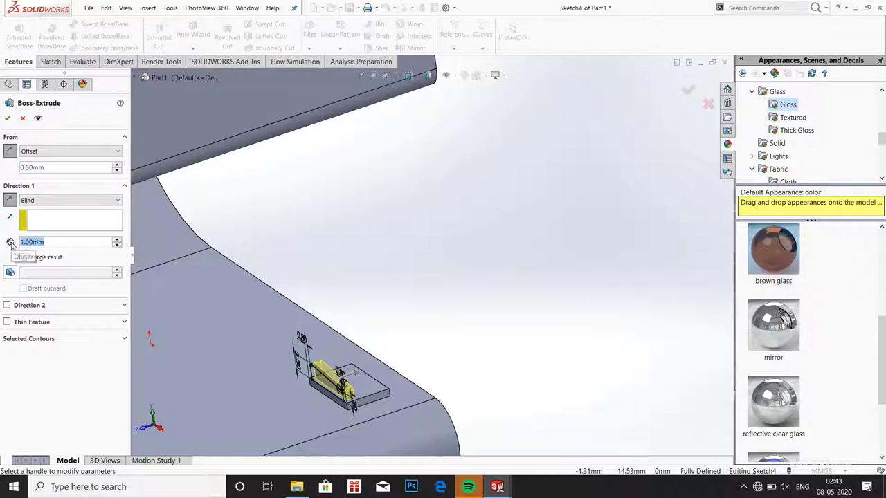
type("2")
key("Return")
type("3")
key("Return")
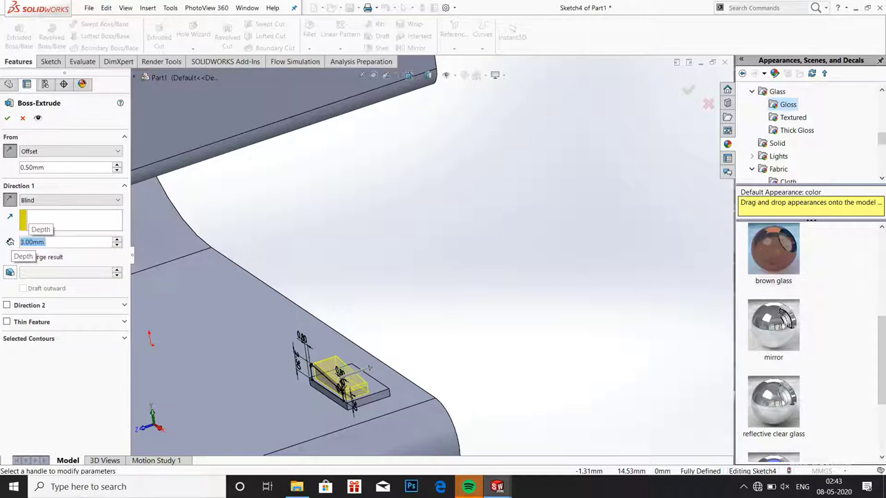
type("4")
key("Return")
mouse_move(605, 322)
middle_mouse_down()
mouse_move(570, 316)
mouse_move(591, 338)
middle_mouse_up()
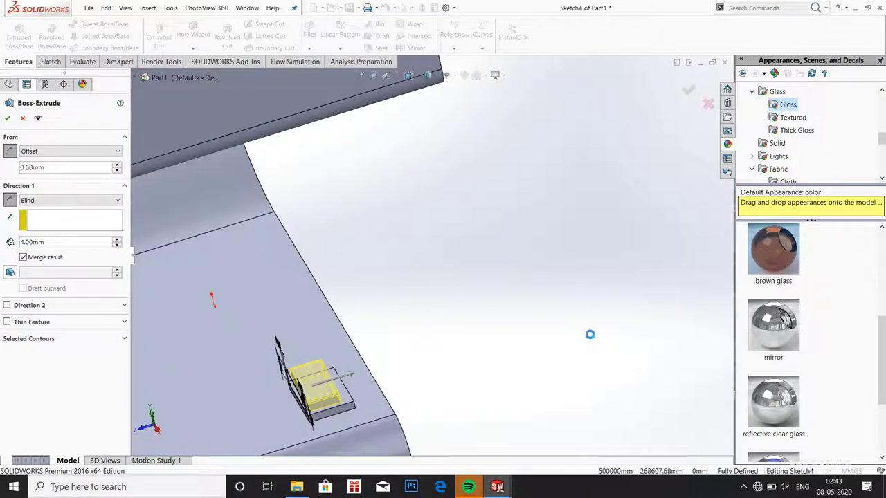
key("Return")
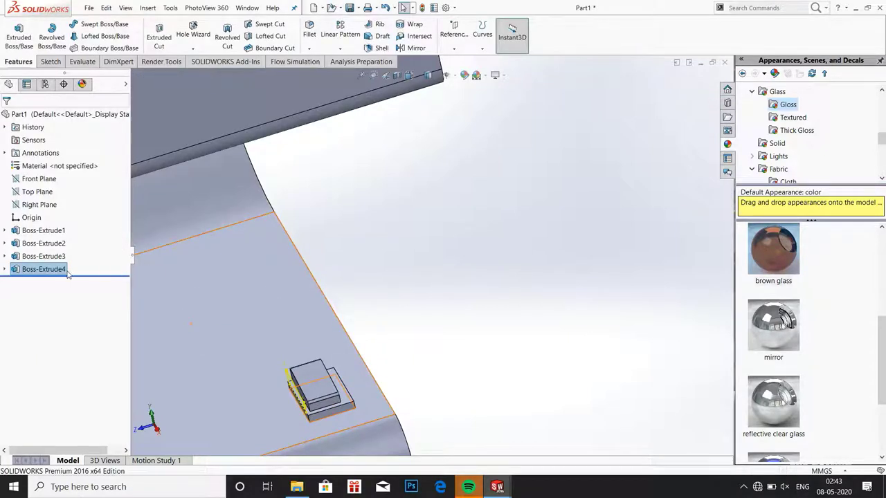
- Edit Boss-Extrude4 to change its depth from 4 mm to 5 mm
right_click(55, 269)
left_click(73, 244)
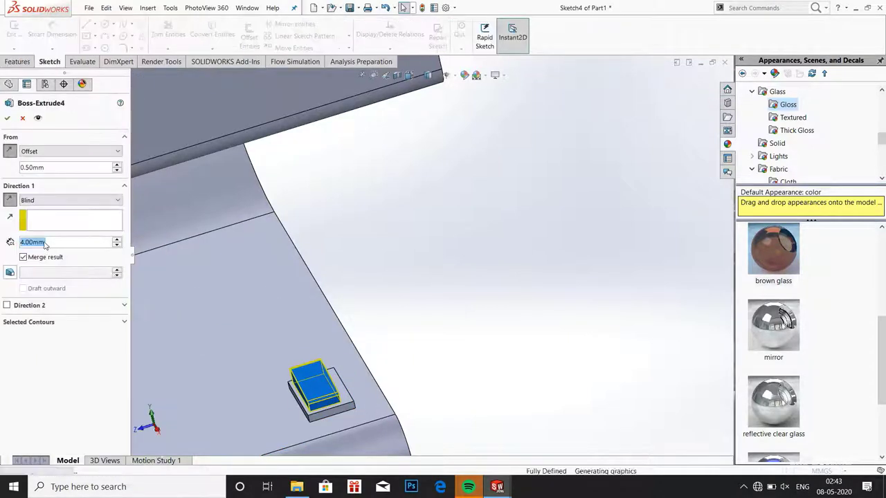
type("5")
key("Return")
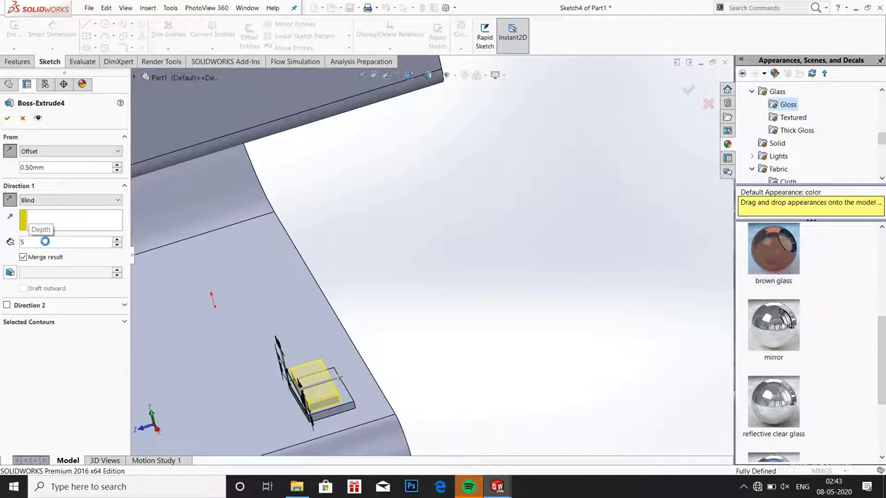
left_click(6, 119)
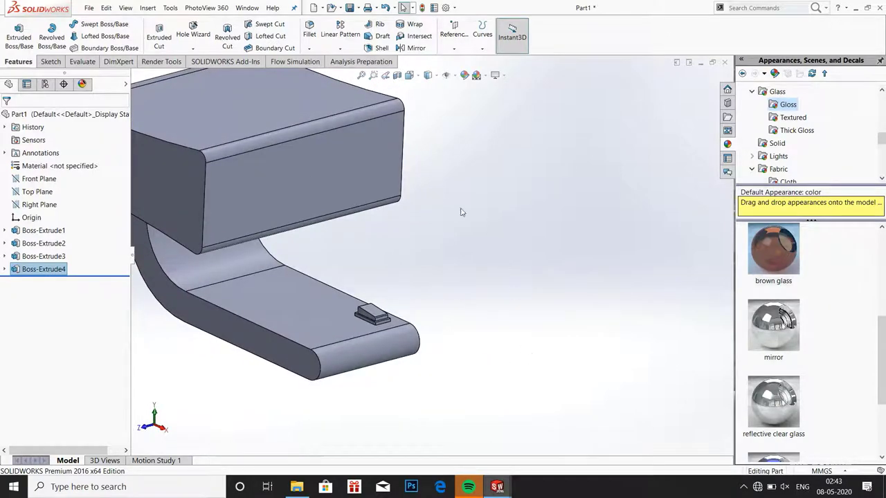
- Select the top plate's large front face for a new sketch
middle_click_drag(462, 212, 394, 193)
left_click(327, 180)
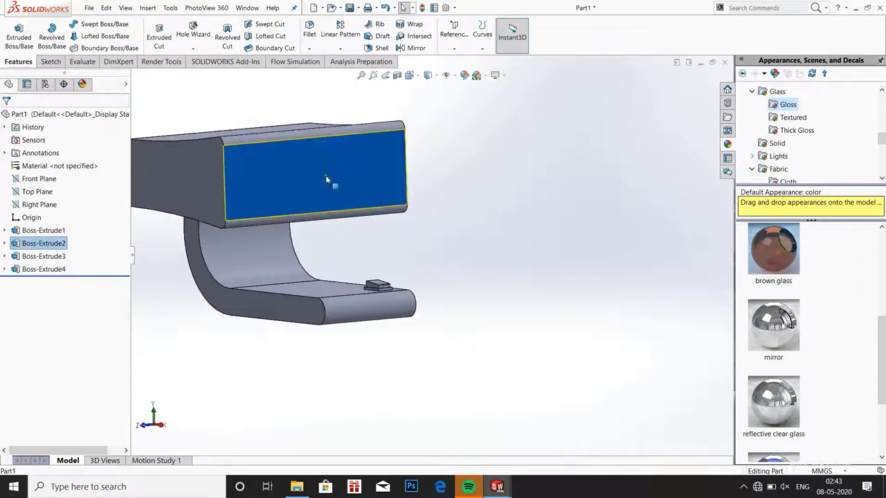
right_click(326, 179)
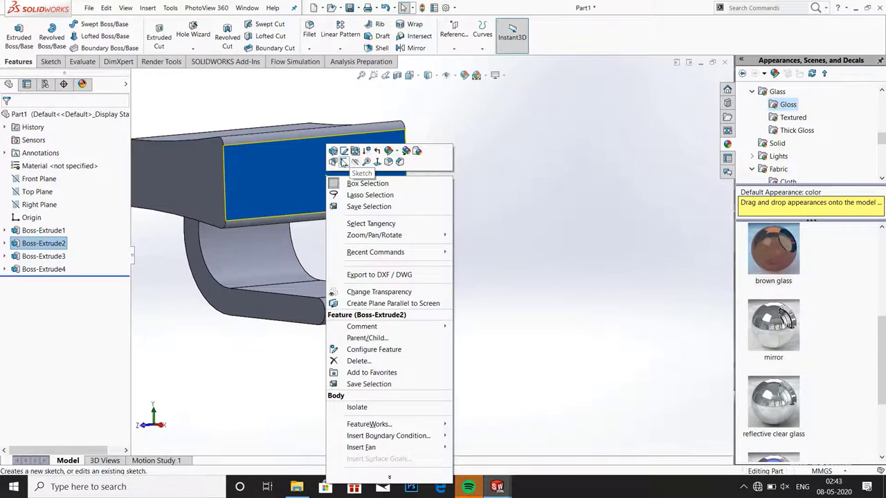
- Sketch a centred rectangle covering most of the top plate's front face
left_click(343, 162)
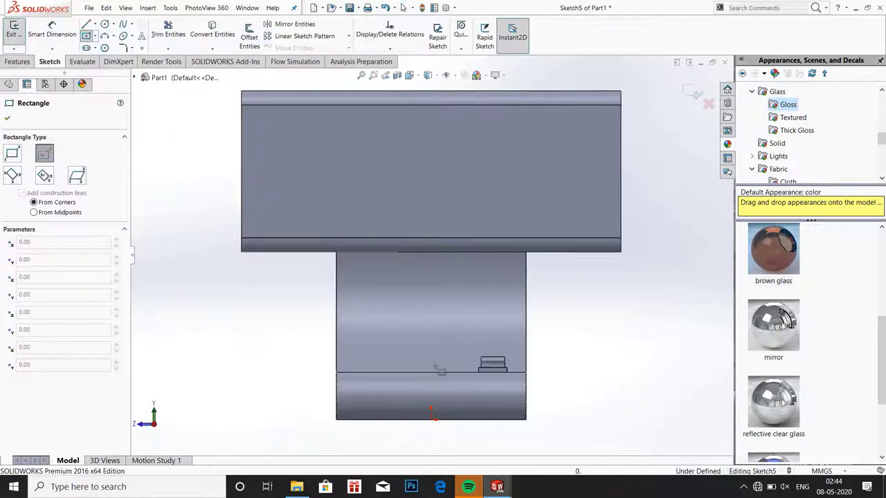
left_click(431, 177)
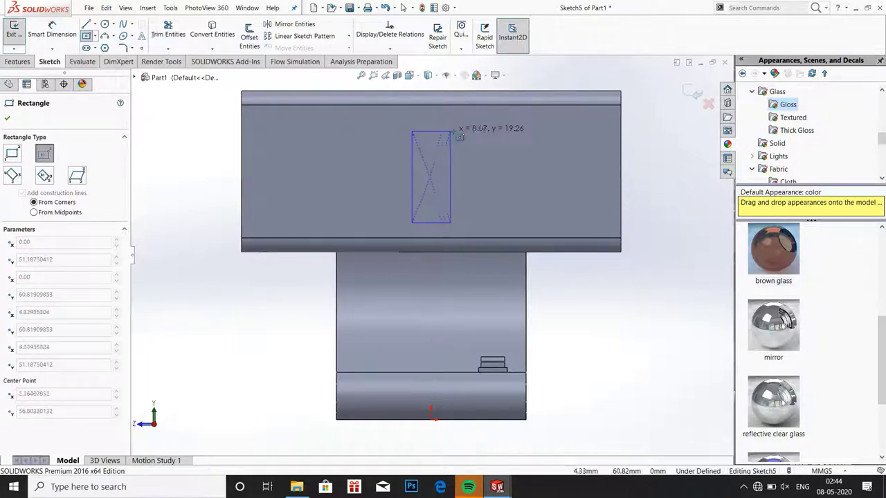
left_click(598, 112)
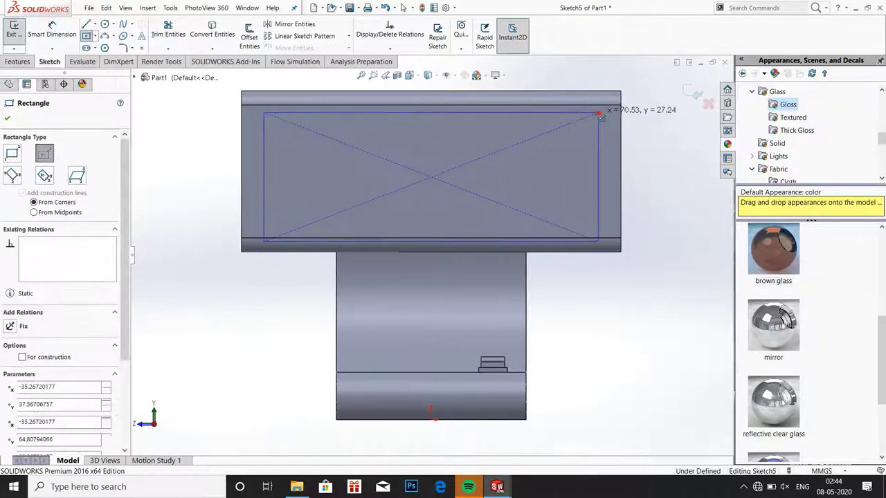
left_click(9, 119)
- Dimension the rectangle's top and bottom gaps from the face edges to 2 mm
left_click(52, 29)
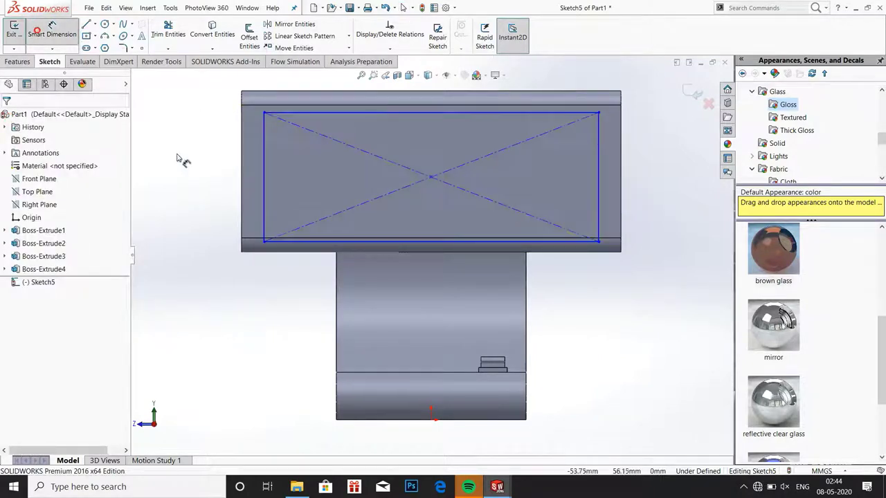
left_click(288, 110)
left_click(288, 106)
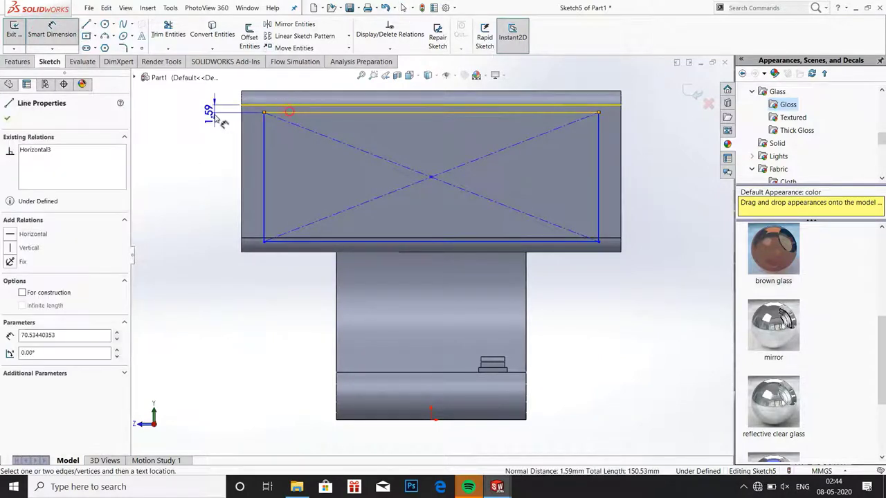
left_click(204, 116)
type("2")
key("Return")
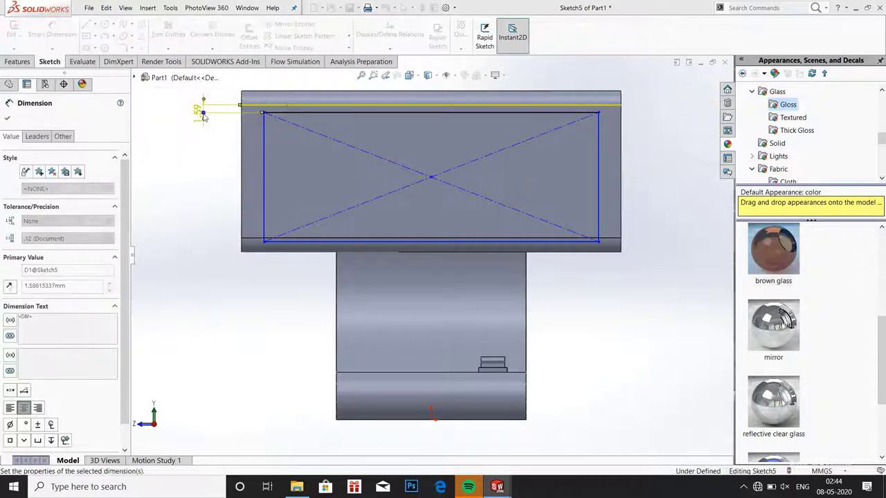
left_click(287, 248)
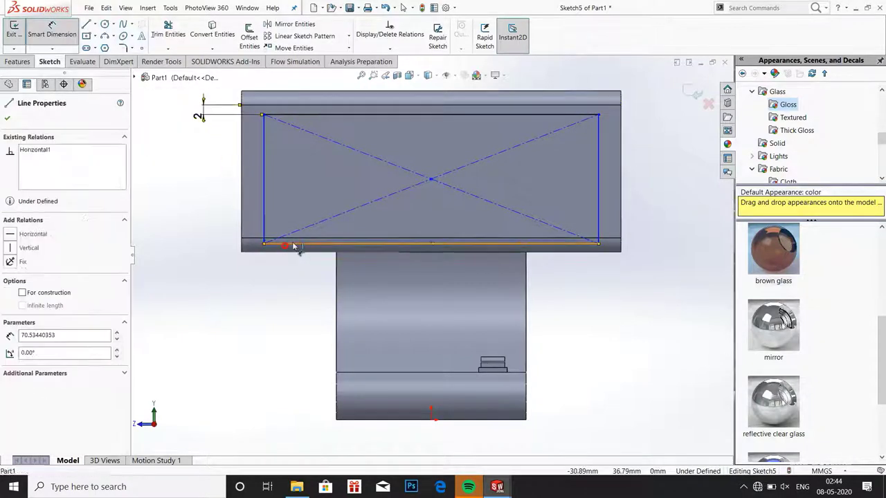
left_click(290, 239)
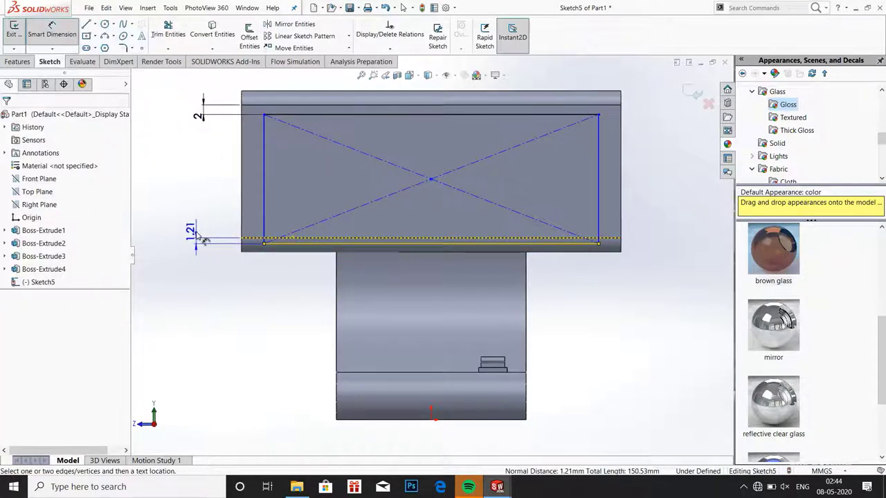
left_click(198, 236)
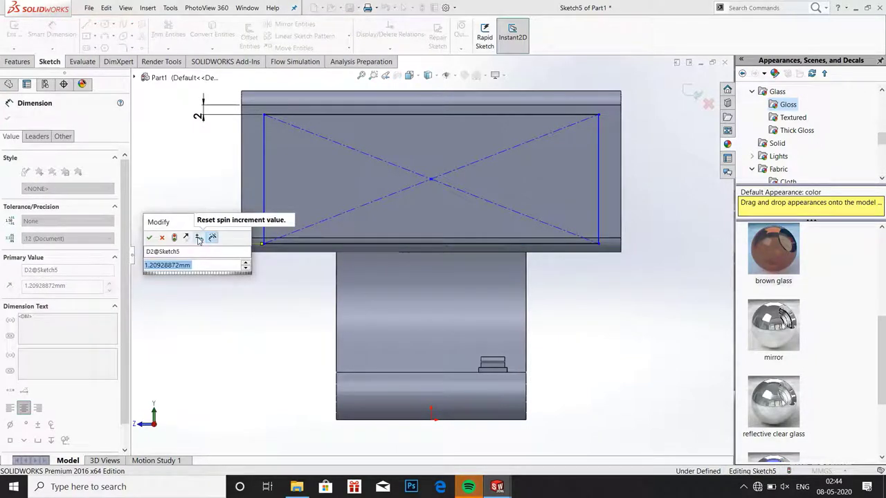
type("2")
key("Return")
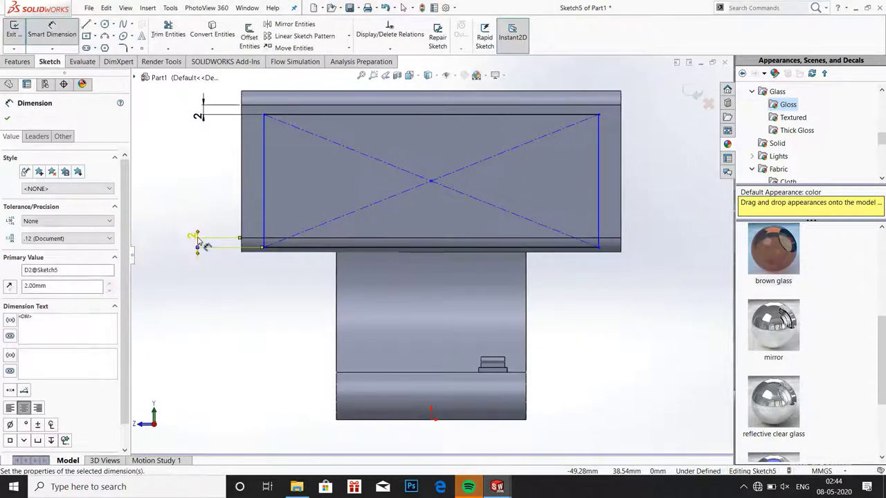
left_click(10, 286)
left_click(169, 279)
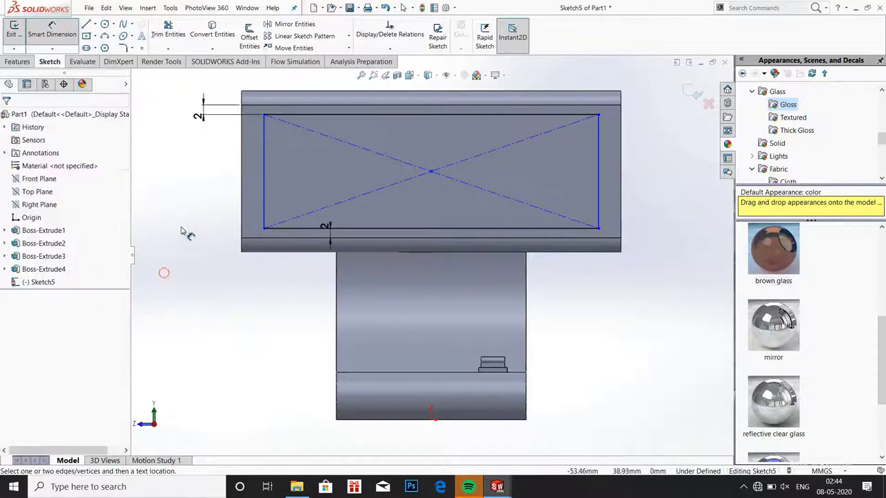
- Set the rectangle's left and right gaps from the face edges to 4 mm
left_click(240, 172)
left_click(263, 177)
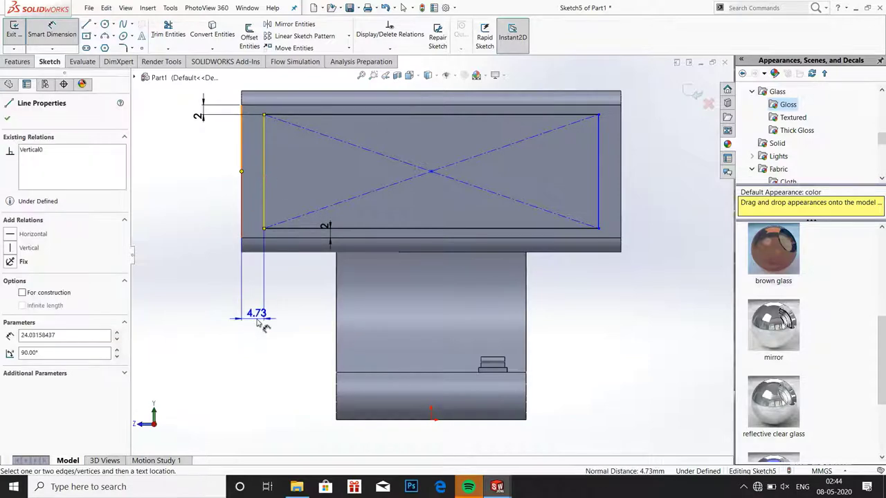
left_click(257, 320)
type("4")
key("Return")
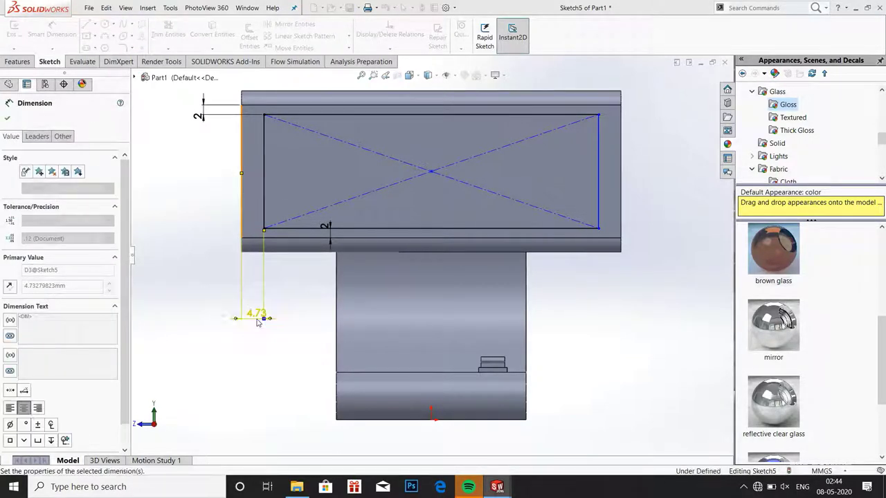
left_click(622, 157)
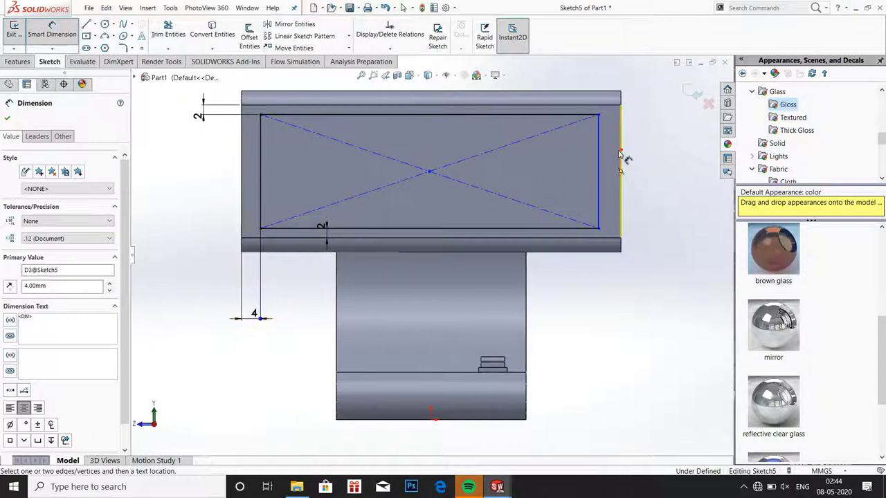
left_click(598, 159)
left_click(604, 293)
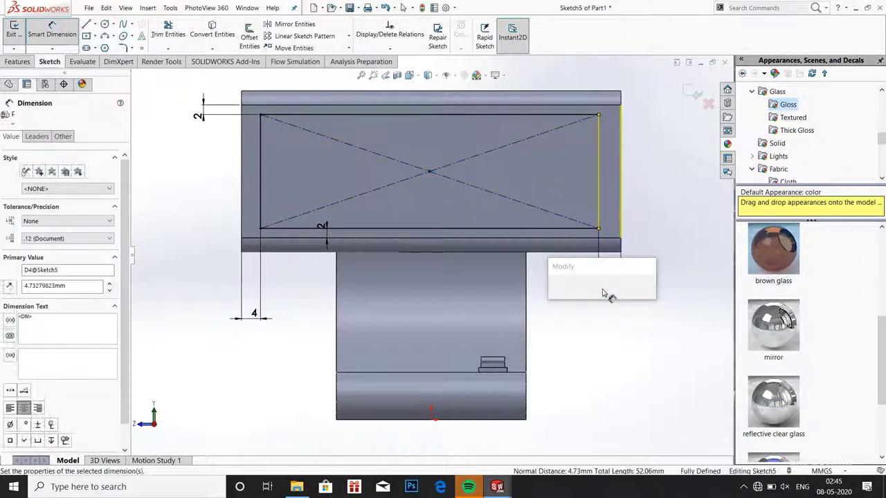
type("4")
key("Return")
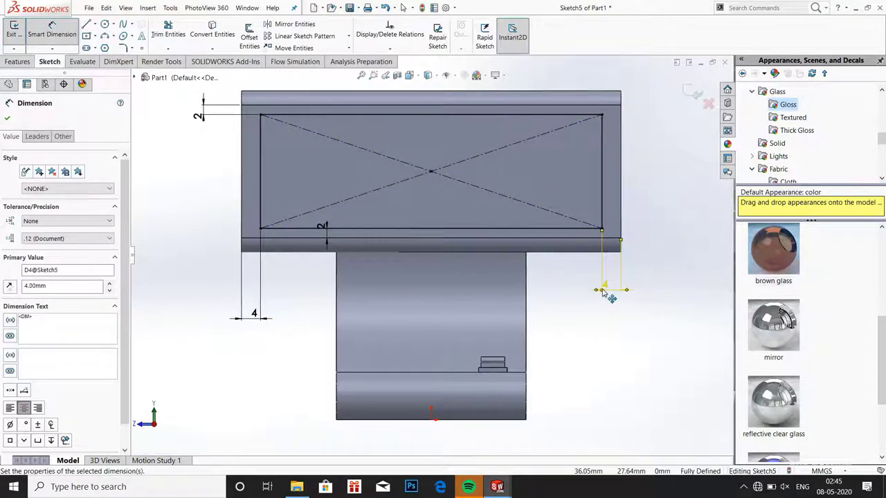
left_click(7, 118)
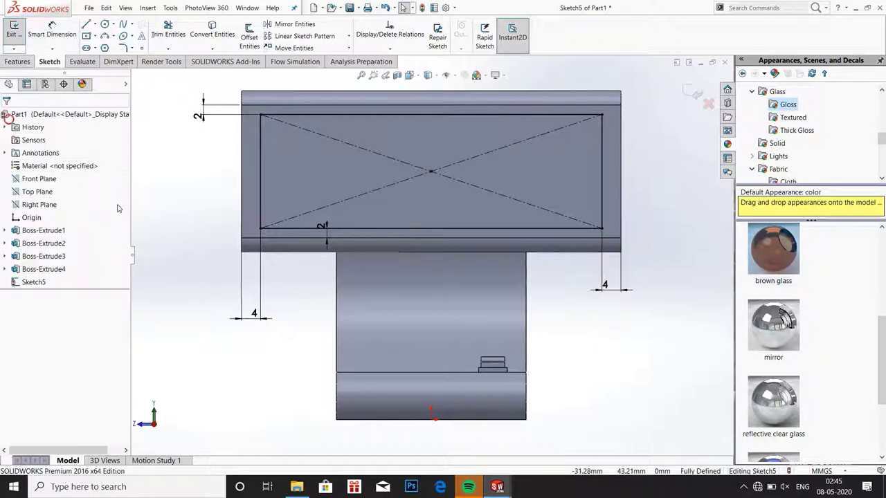
- Cut the Sketch5 rectangle 24 mm deep as a blind pocket into the top plate
left_click(18, 62)
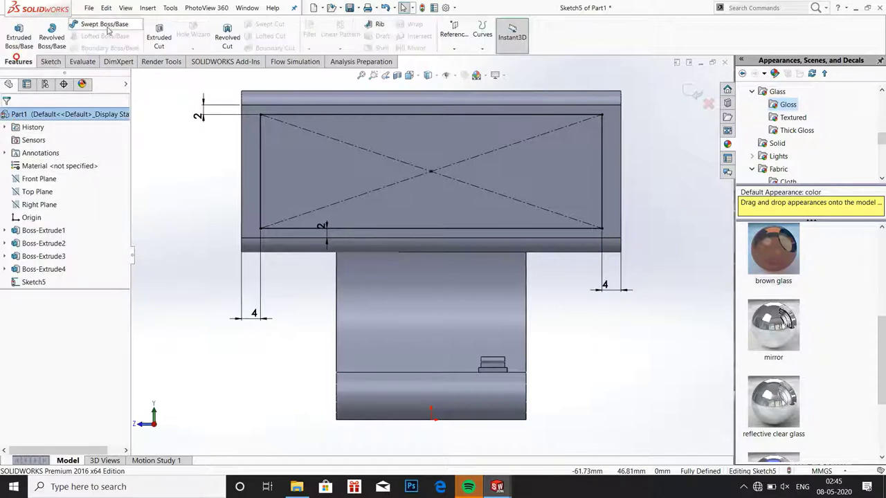
left_click(159, 43)
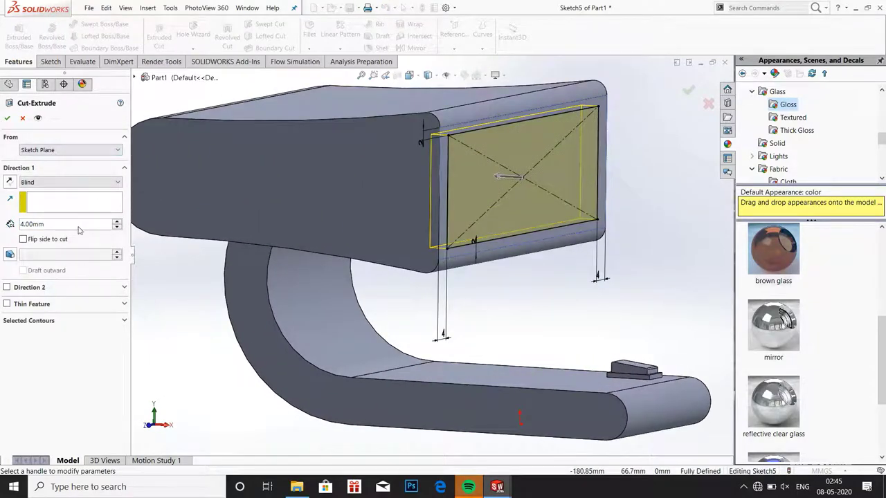
left_click(117, 222)
left_click(117, 222)
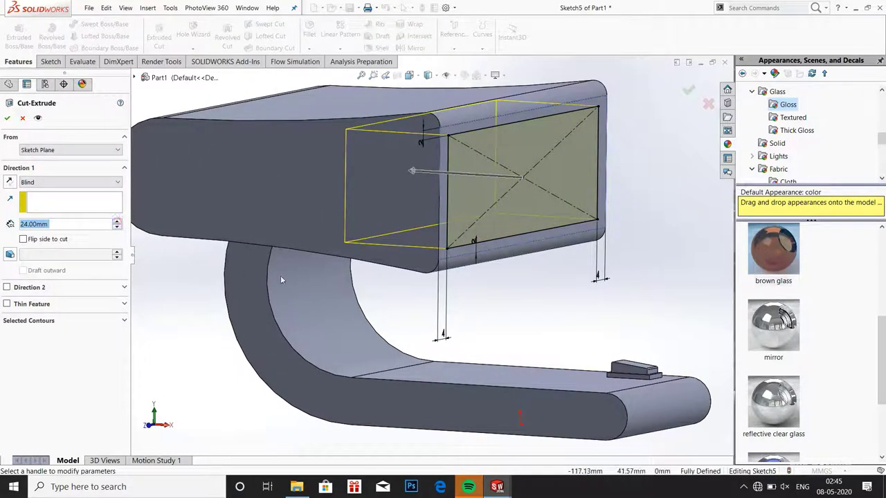
mouse_move(280, 275)
middle_mouse_down()
mouse_move(298, 254)
mouse_move(302, 265)
middle_mouse_up()
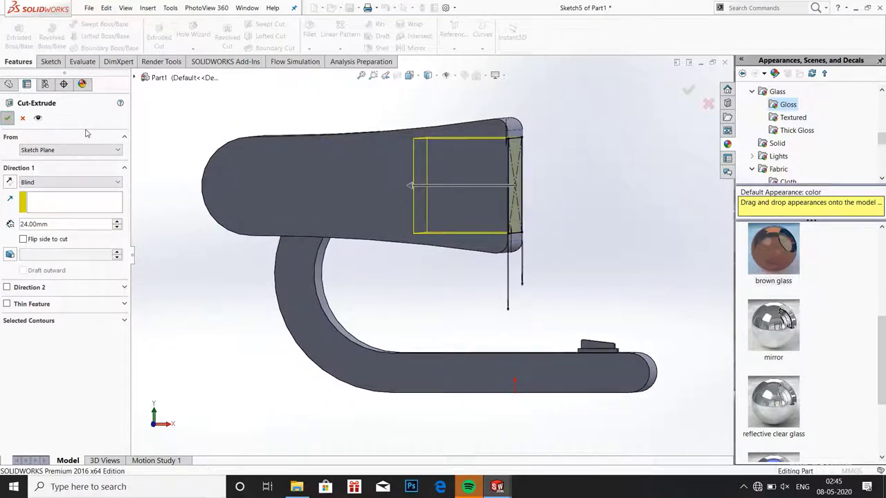
key("Return")
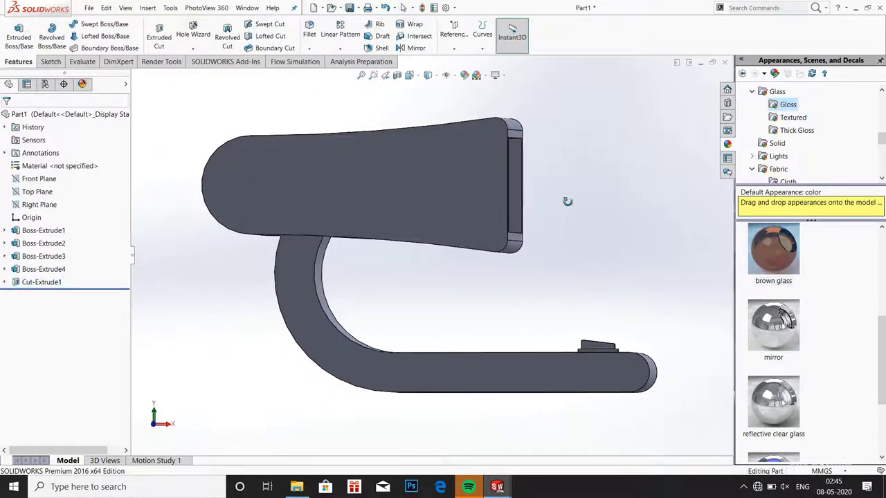
mouse_move(565, 201)
middle_mouse_down()
mouse_move(492, 202)
mouse_move(413, 180)
middle_mouse_up()
- Start a new sketch on the pocket floor and view it Normal To
right_click(412, 180)
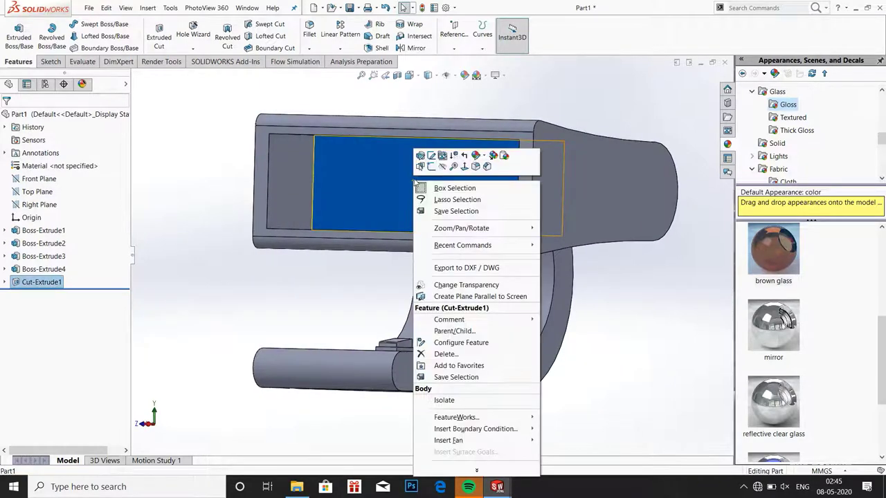
left_click(432, 167)
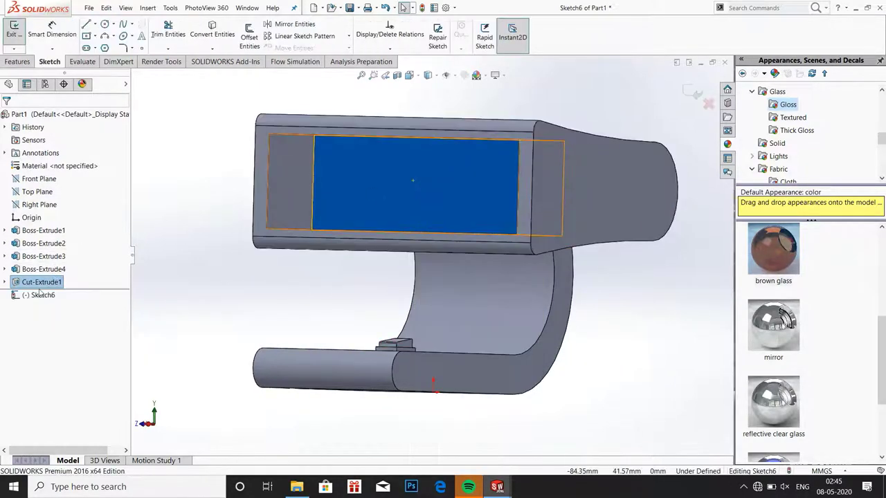
right_click(33, 295)
left_click(52, 287)
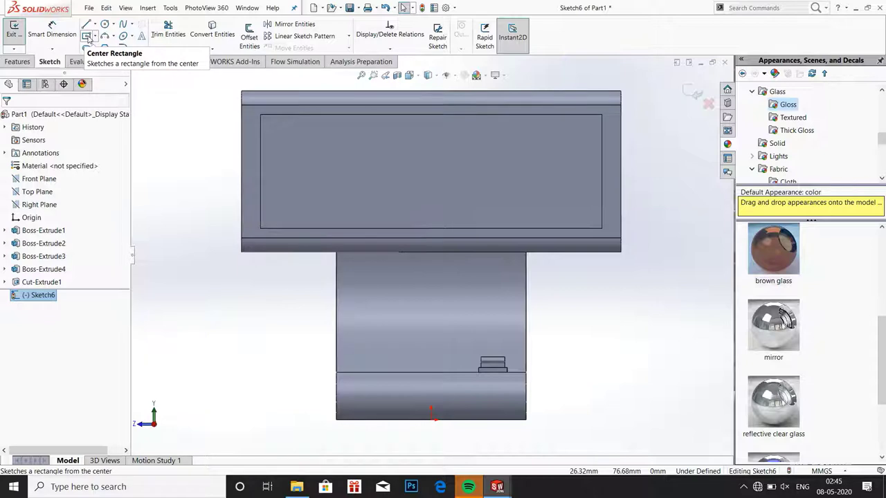
- Draw a circle near the pocket's upper-left corner
left_click(105, 23)
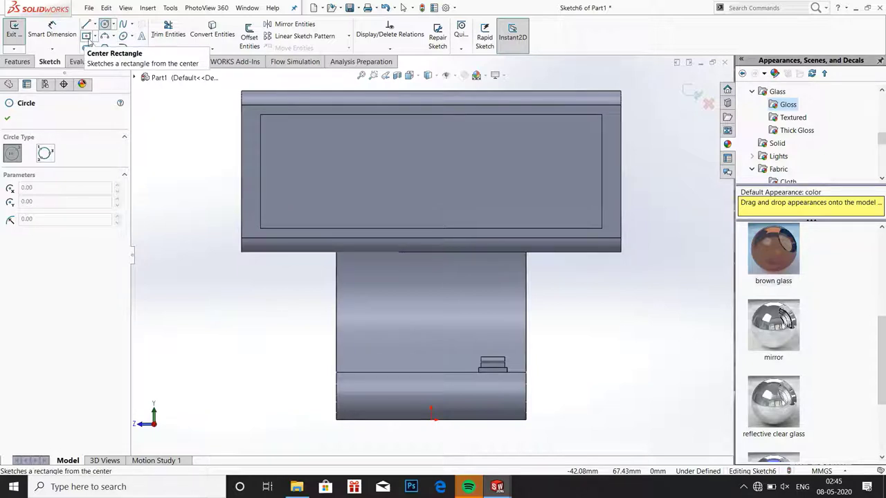
left_click(291, 140)
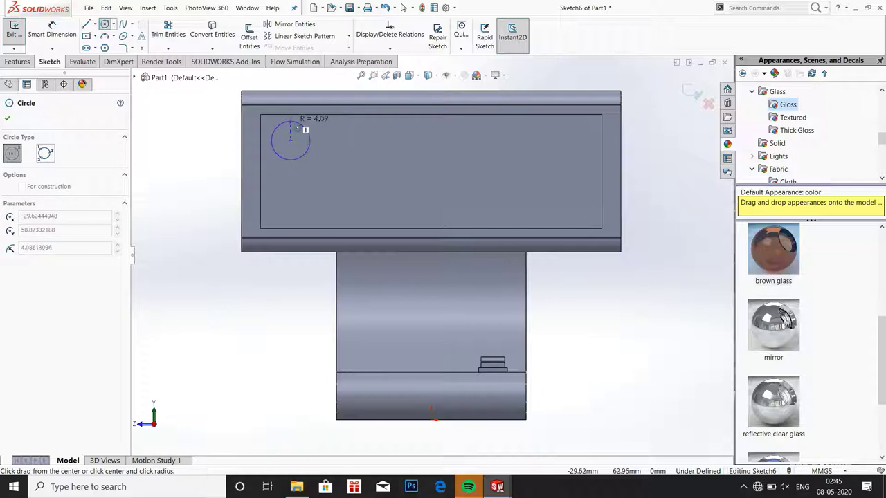
left_click(302, 126)
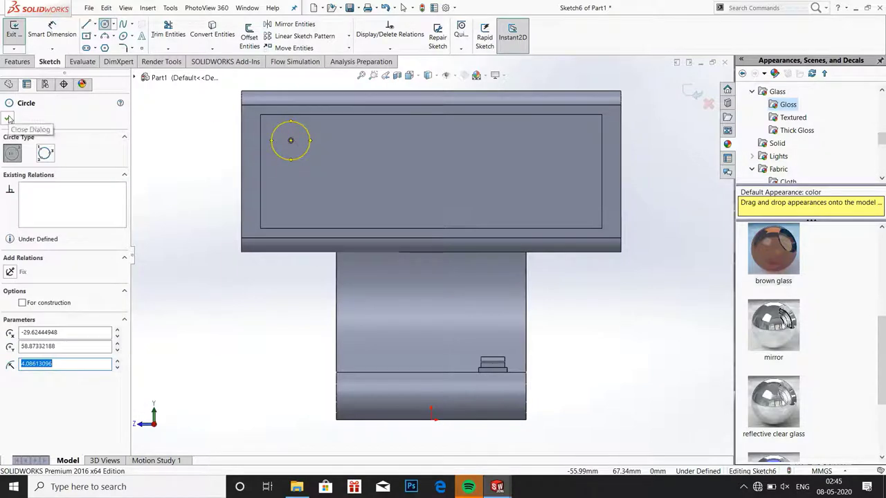
left_click(9, 119)
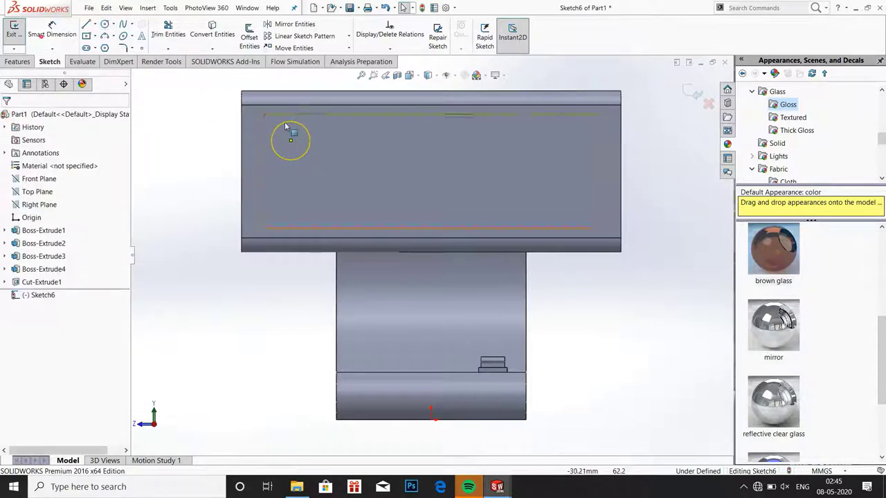
- Dimension the circle to a 6 mm diameter
left_click(276, 130)
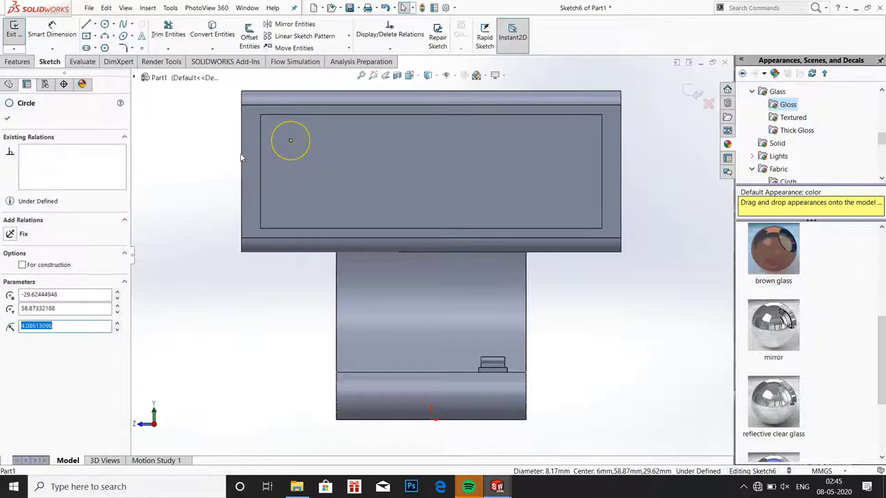
left_click(52, 27)
left_click(275, 130)
left_click(217, 142)
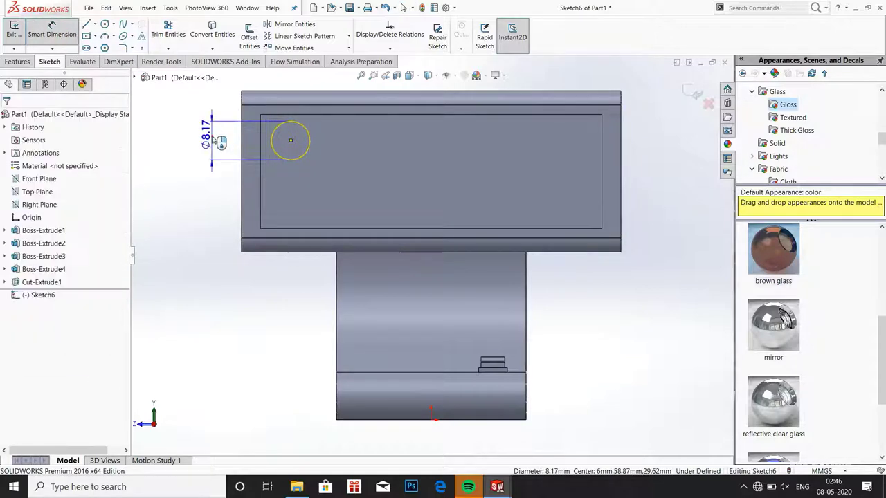
left_click(220, 142)
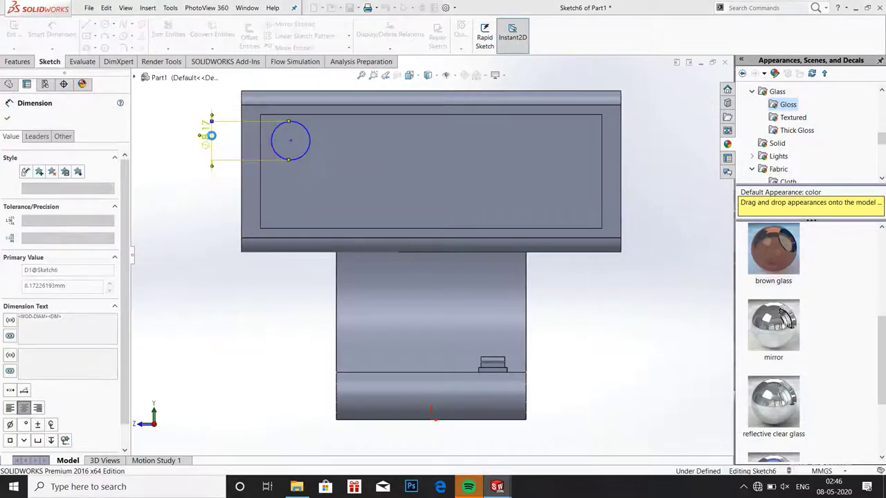
type("6")
key("Return")
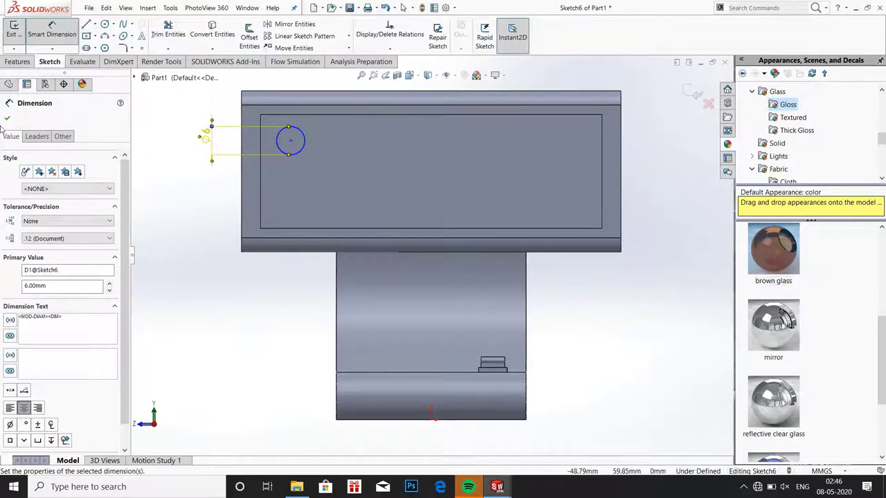
left_click(7, 119)
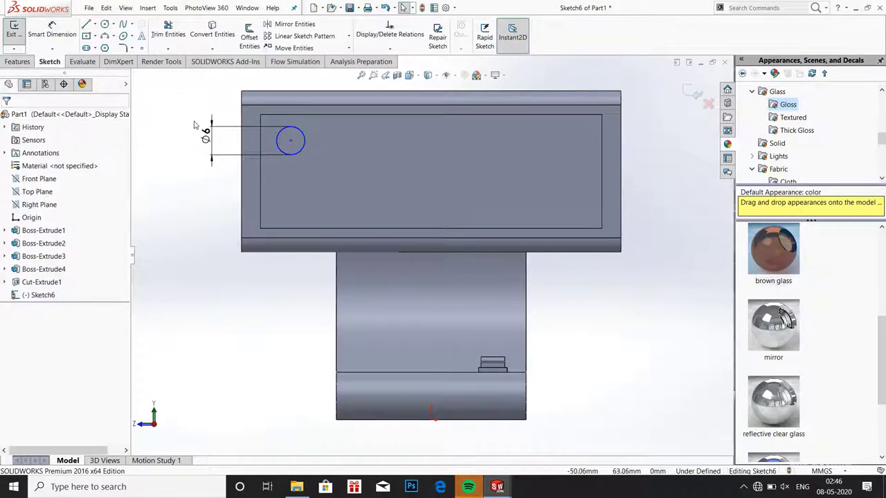
left_click(274, 139)
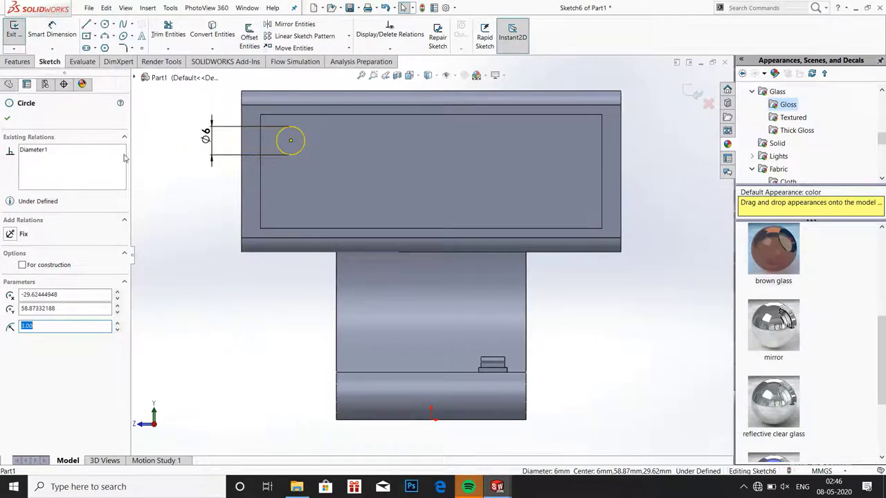
left_click(180, 166)
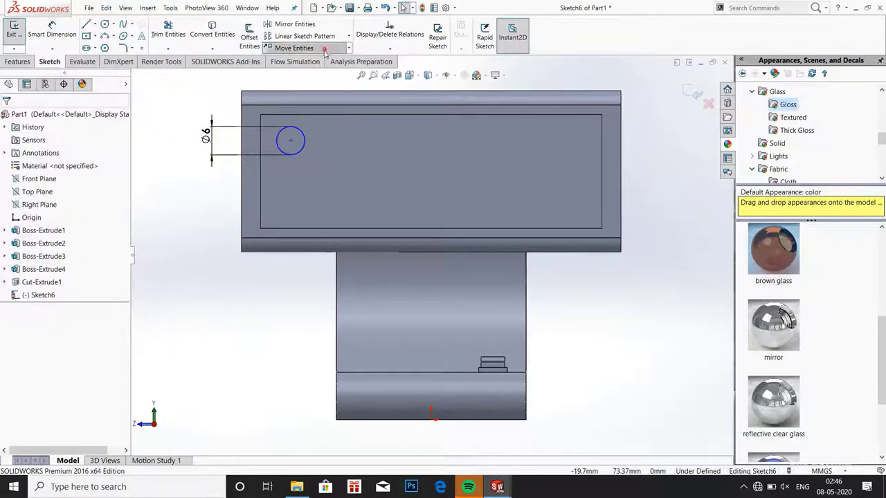
- Move the Ø6 circle from its centre point to a spot nearer the pocket's top-left corner
left_click(325, 54)
left_click(280, 132)
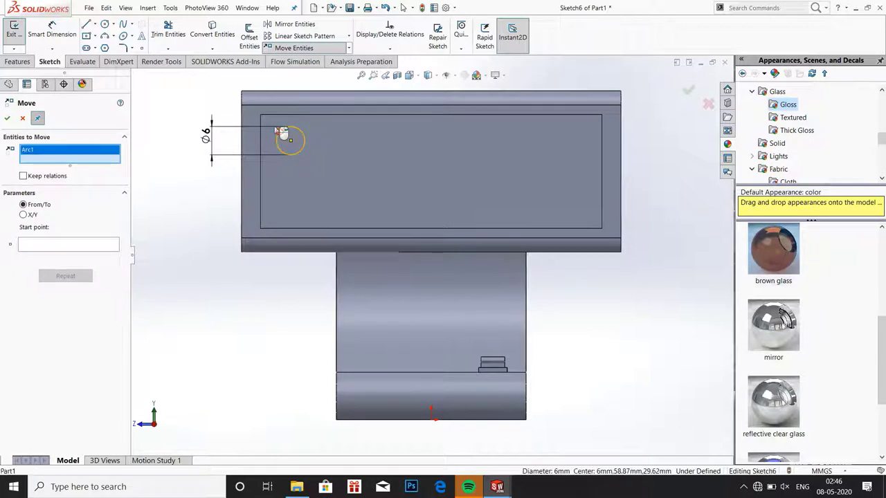
left_click(23, 215)
left_click(280, 135)
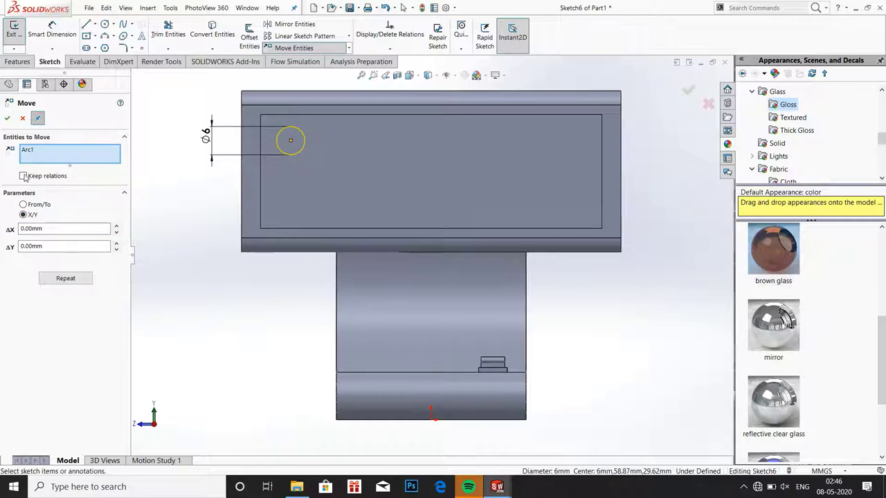
left_click(24, 205)
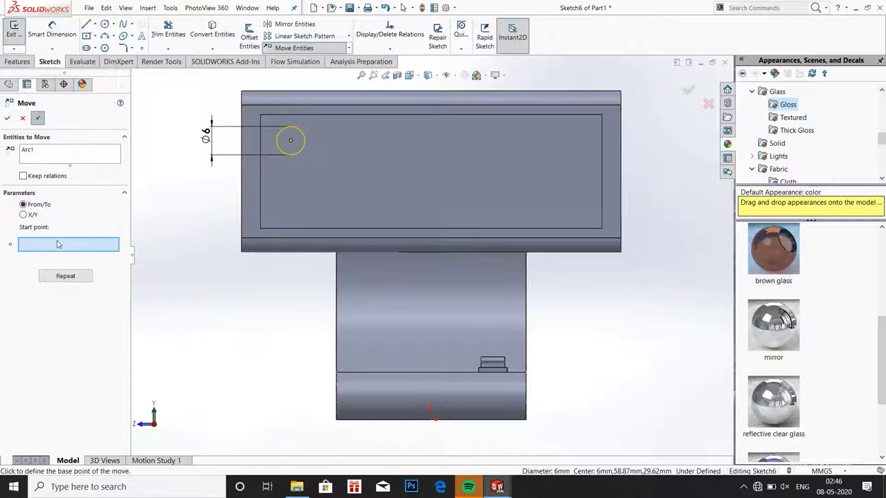
left_click(290, 142)
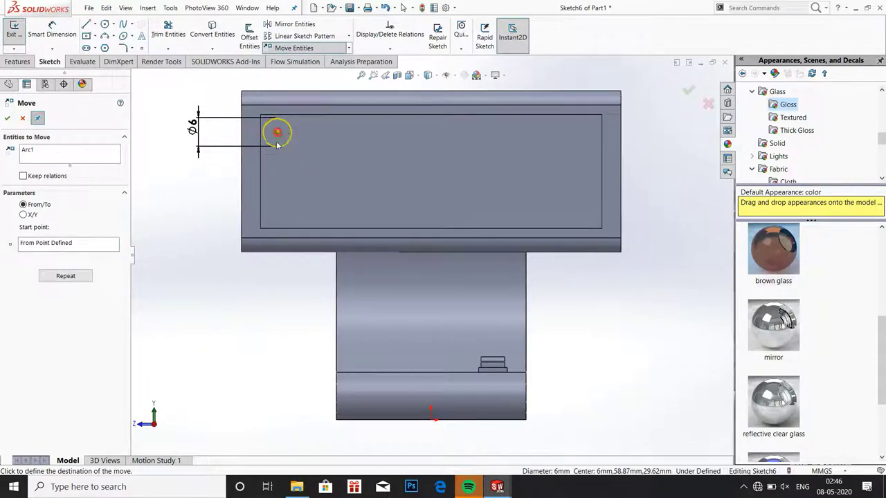
left_click(9, 119)
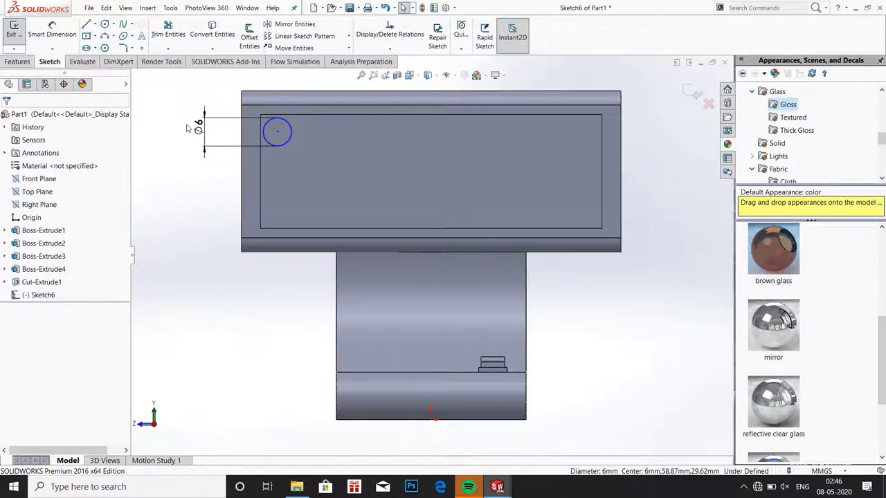
- Search for the Dome command to exit Sketch6 and clear the sketch selection
left_click(734, 7)
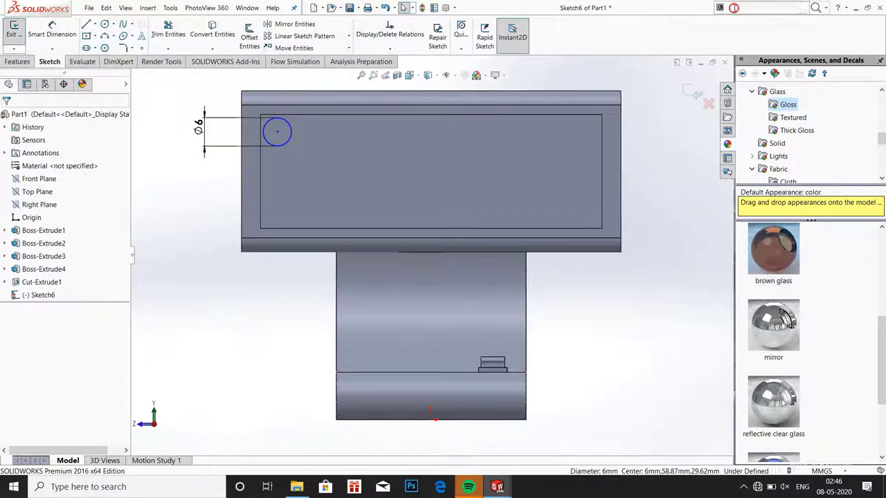
type("dom")
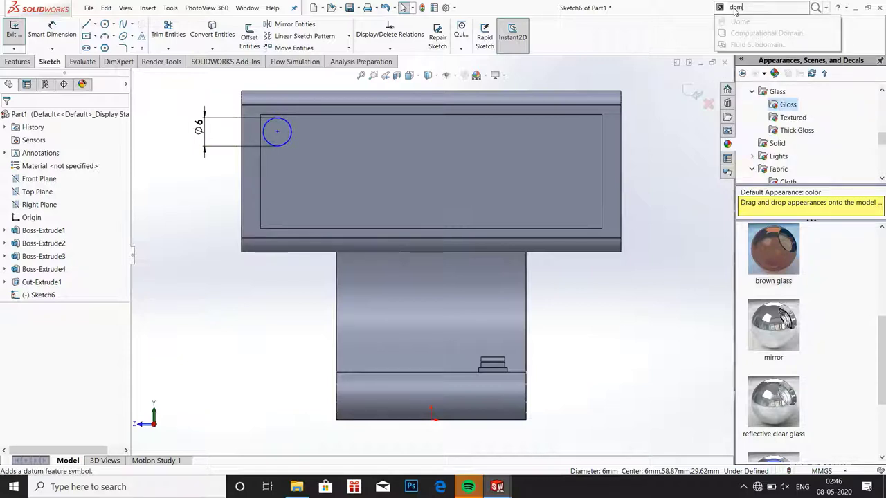
left_click(691, 96)
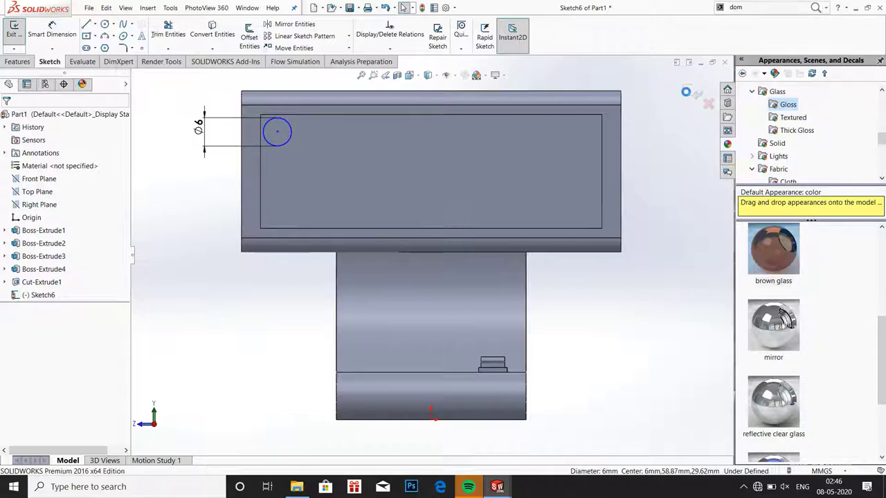
left_click(640, 184)
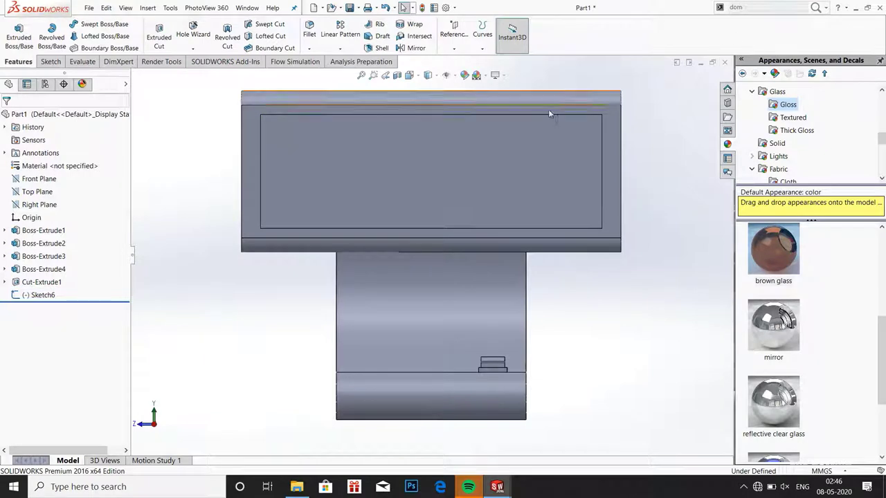
right_click(52, 298)
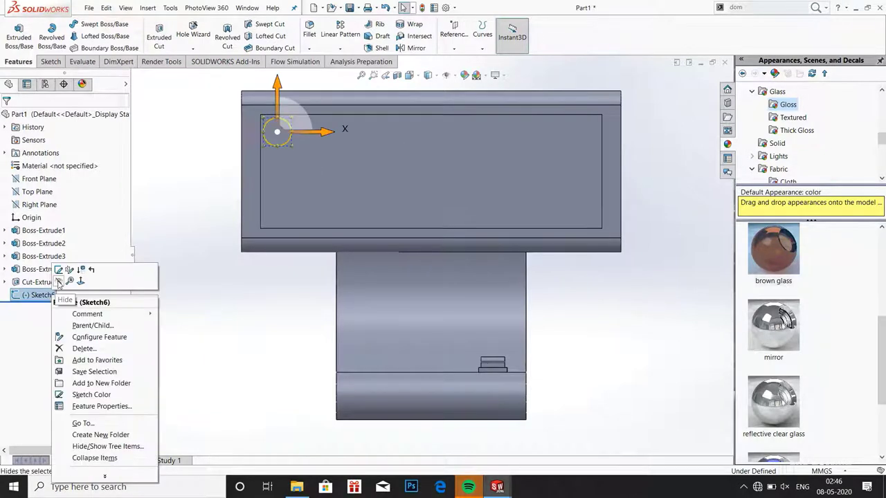
left_click(60, 284)
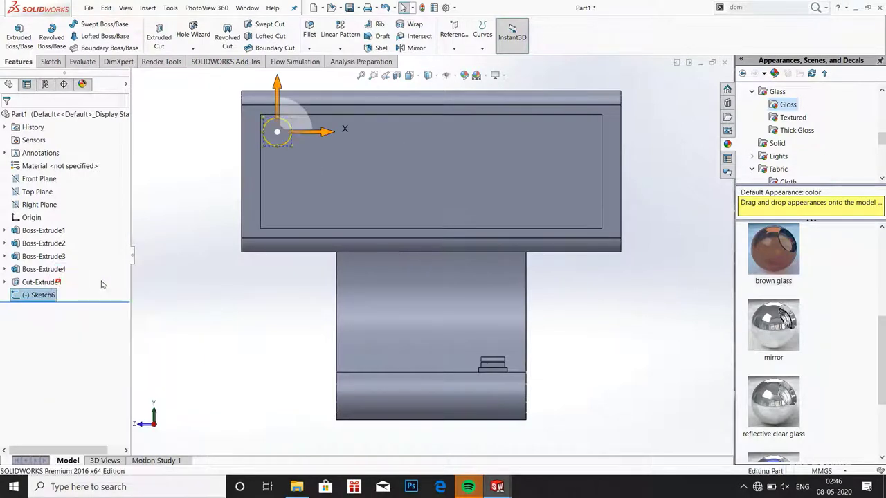
left_click(40, 298)
middle_click_drag(192, 282, 4, 40)
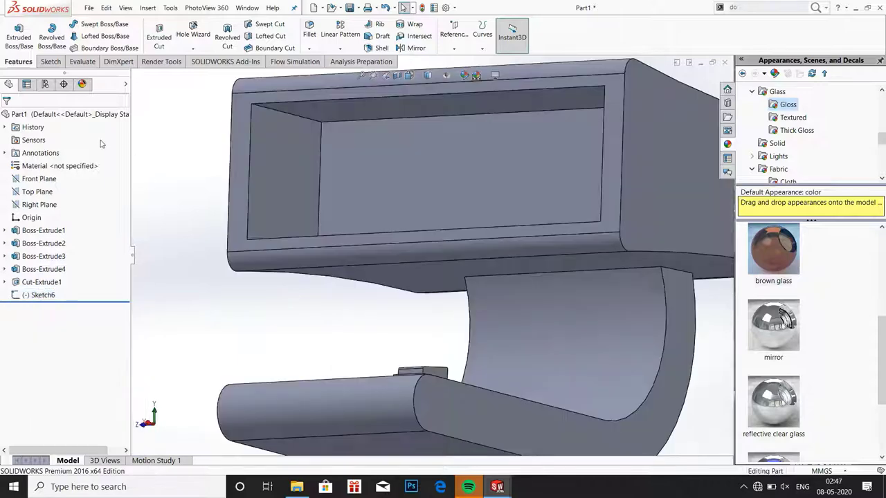
left_click(5, 38)
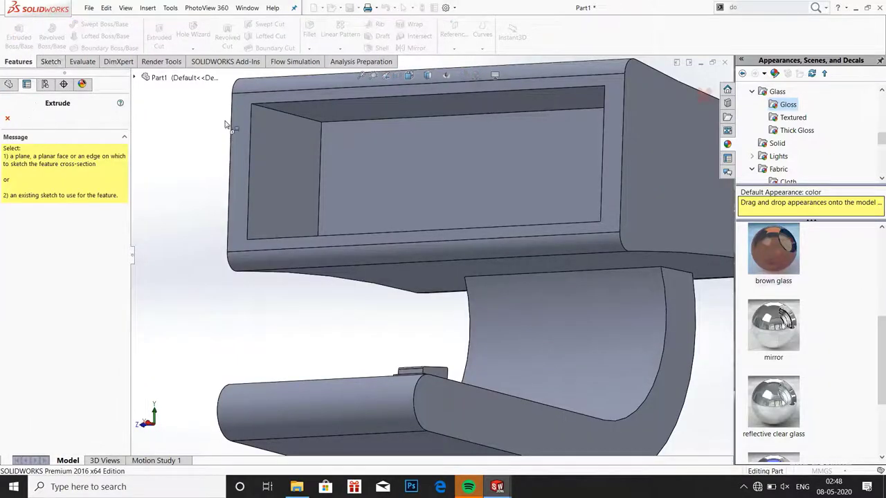
left_click(323, 148)
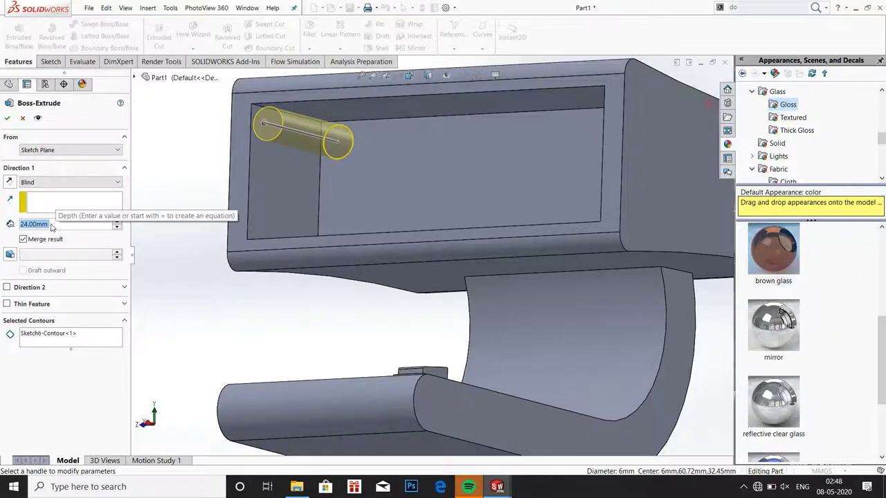
type("1")
key("Return")
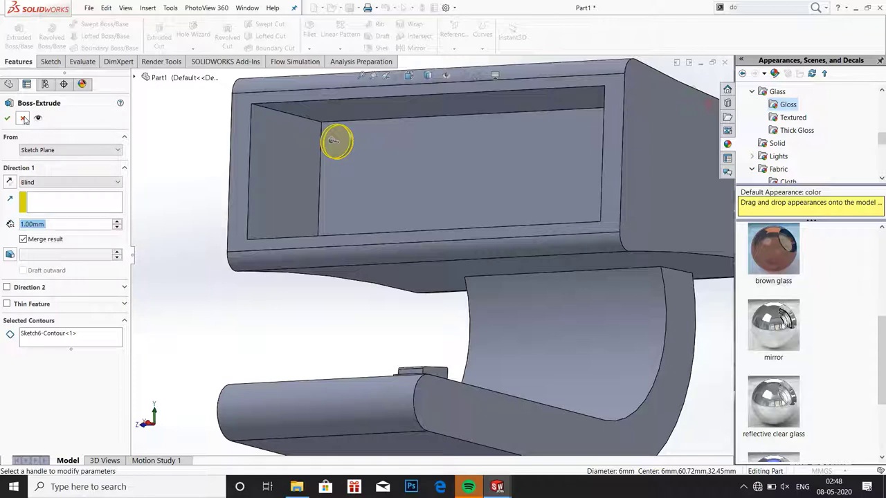
left_click(23, 119)
- Re-edit Cut-Extrude1 to a 14 mm depth, then start a boss extrusion on the circle sketch
left_click(42, 284)
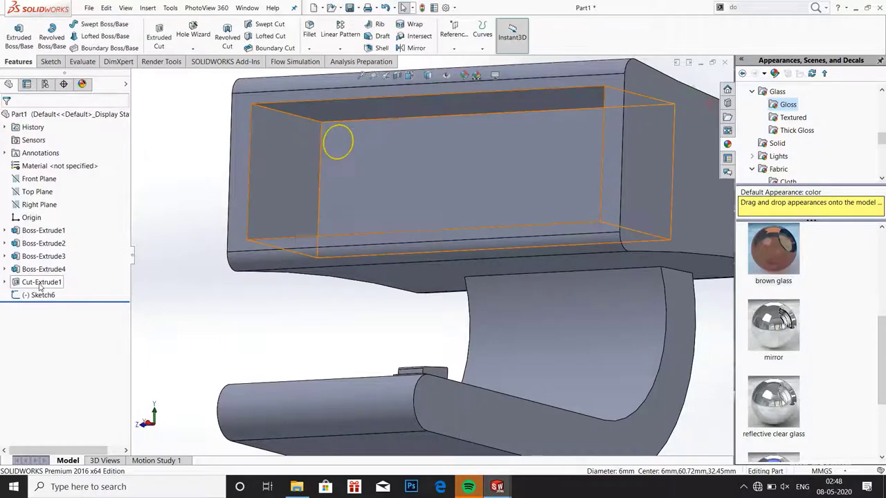
right_click(41, 284)
left_click(47, 263)
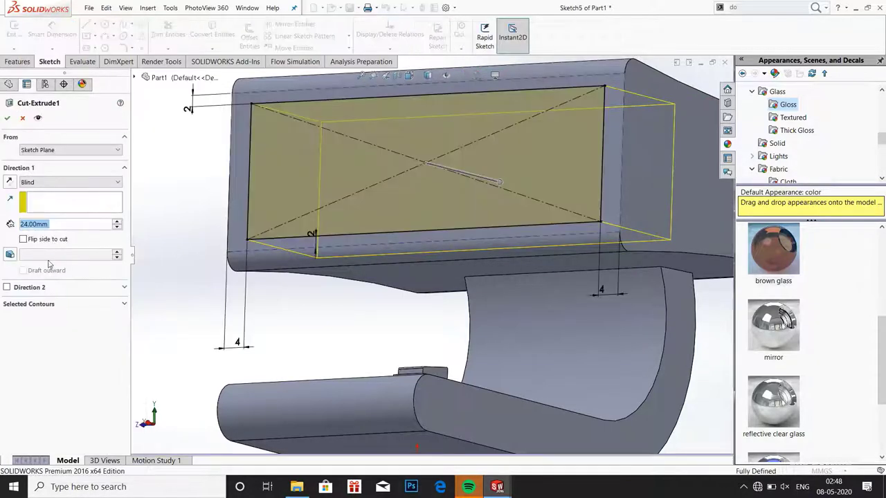
type("14")
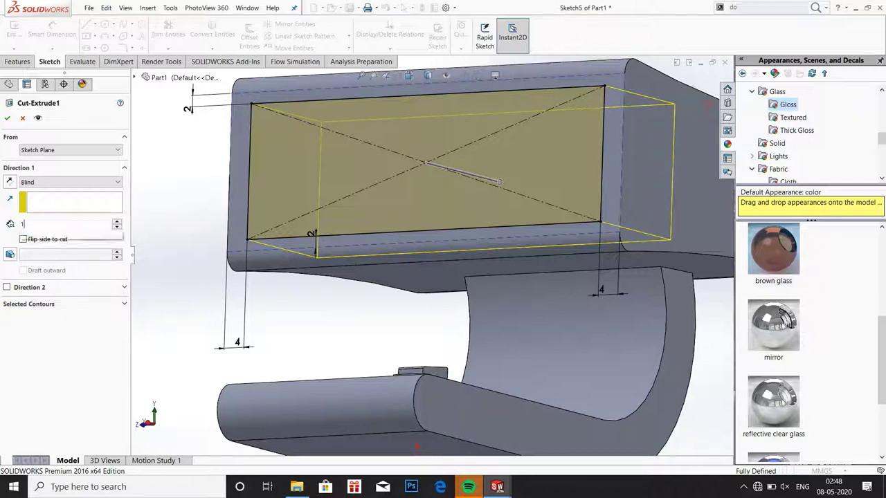
key("Return")
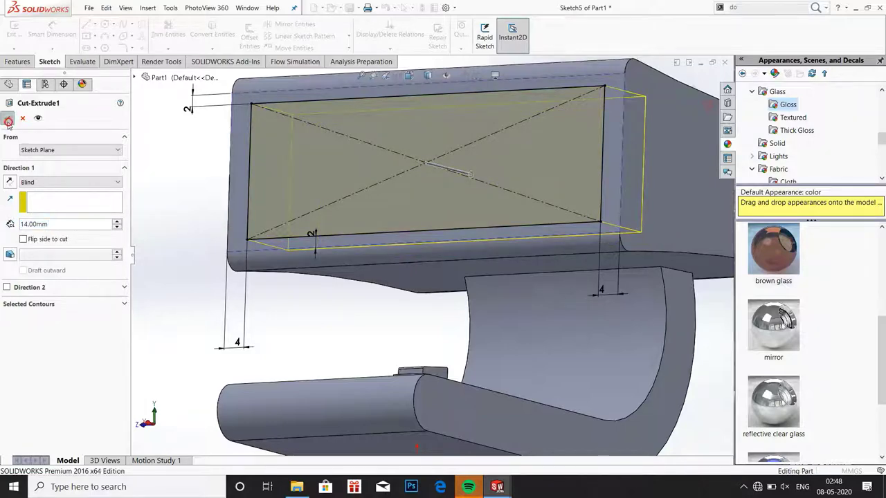
left_click(8, 119)
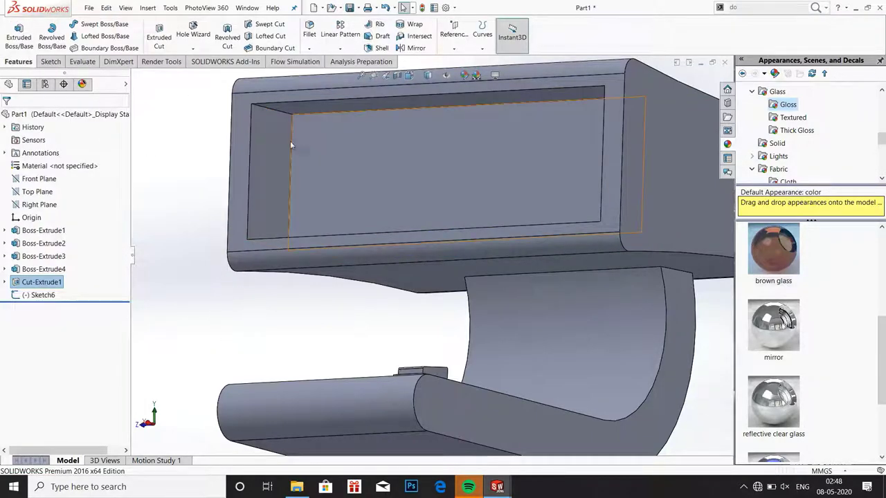
left_click(309, 130)
left_click(324, 138)
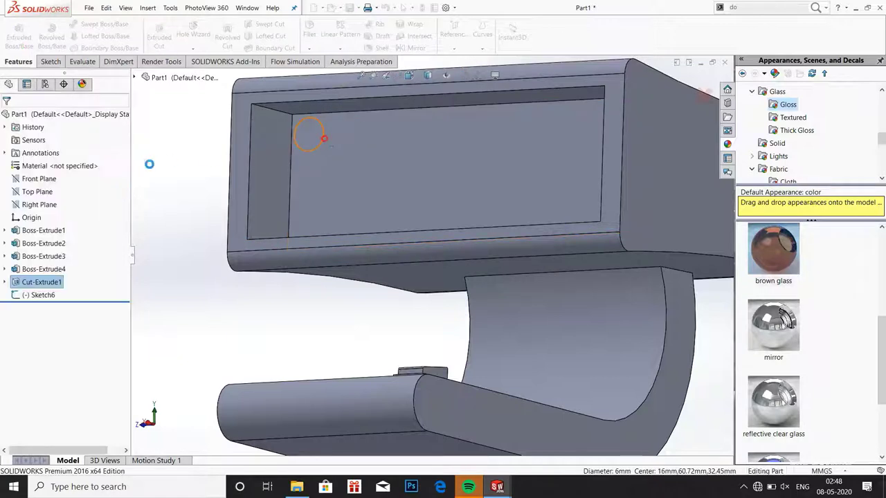
- Extrude the circle sketch 1 mm into a disc
type("1")
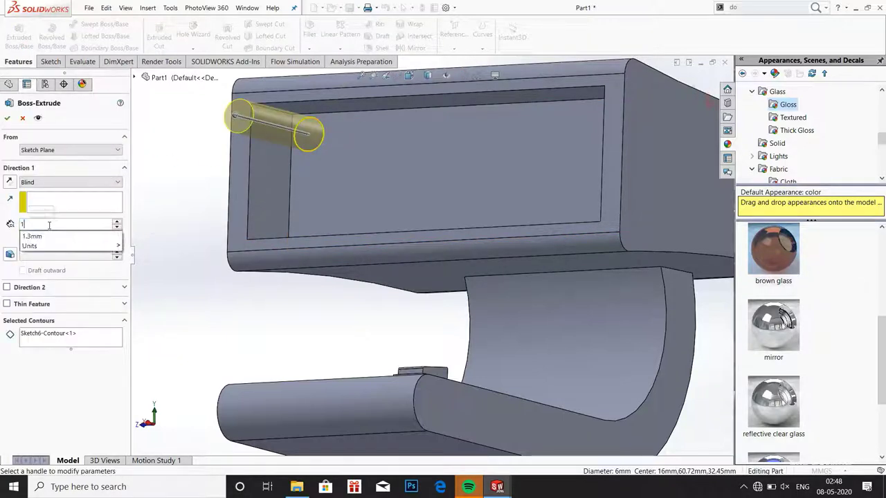
key("Return")
left_click(7, 119)
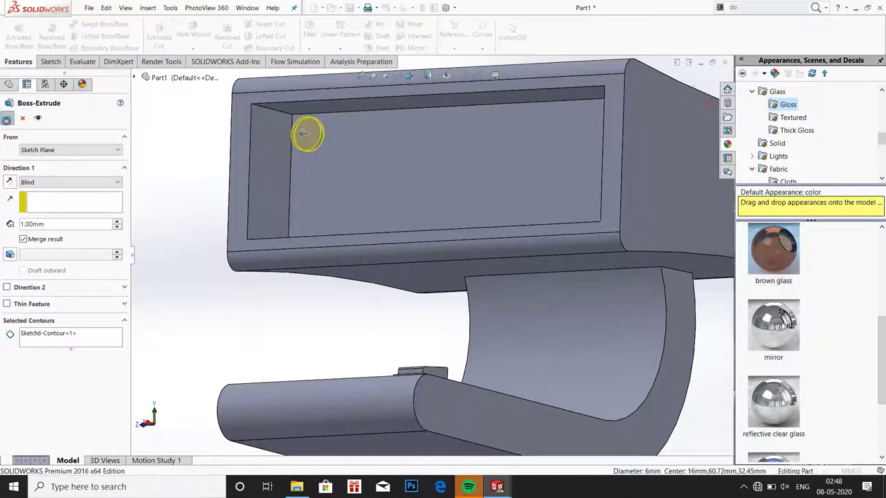
- Cap the disc's top face with a 4 mm Dome
double_click(738, 8)
type("o")
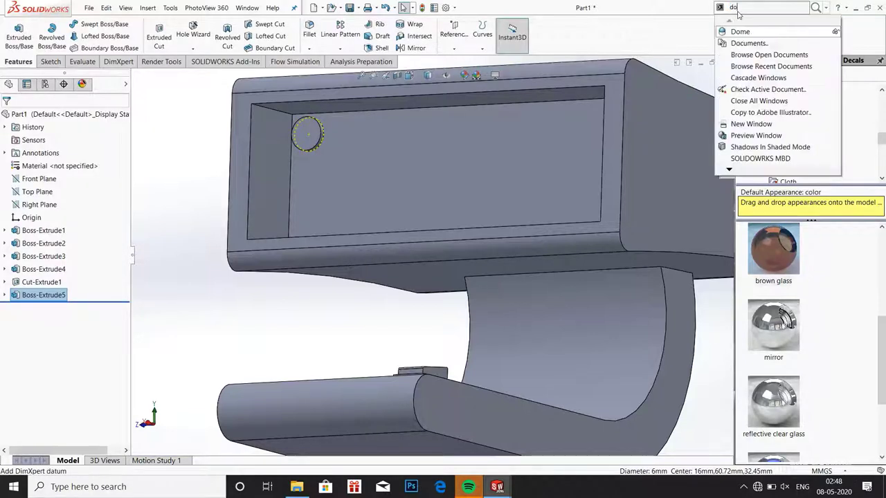
left_click(740, 30)
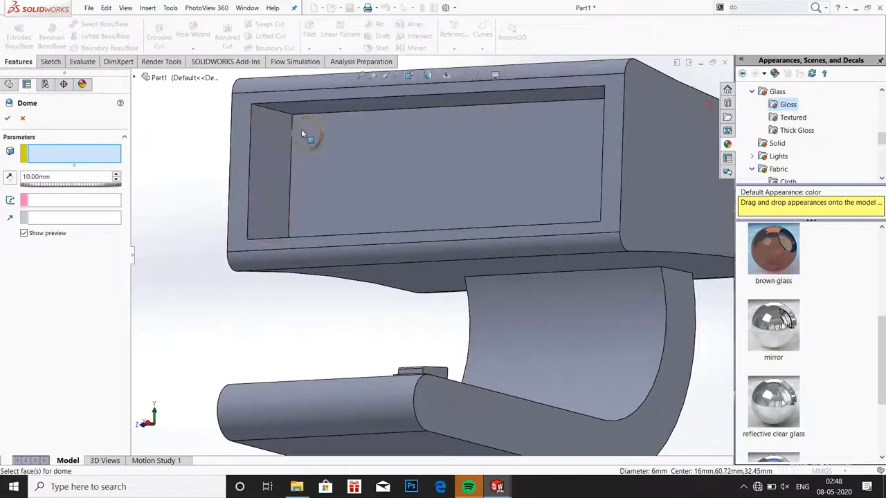
left_click(301, 129)
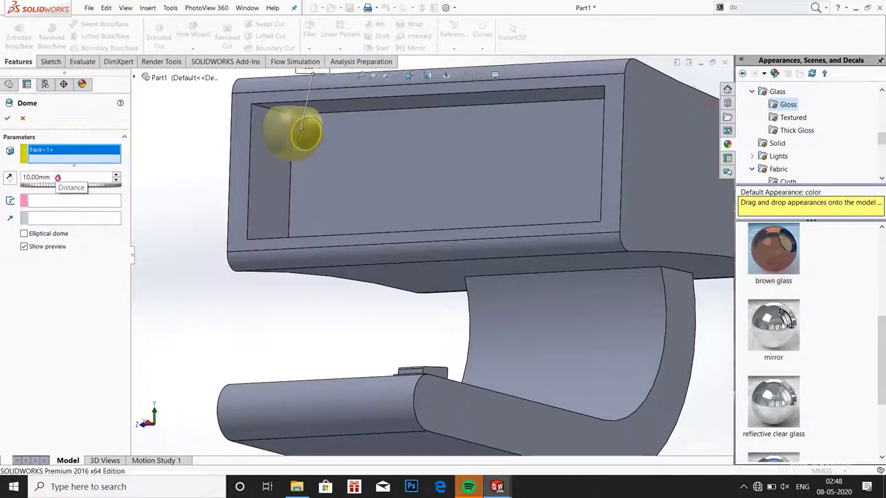
left_click_drag(57, 178, 21, 177)
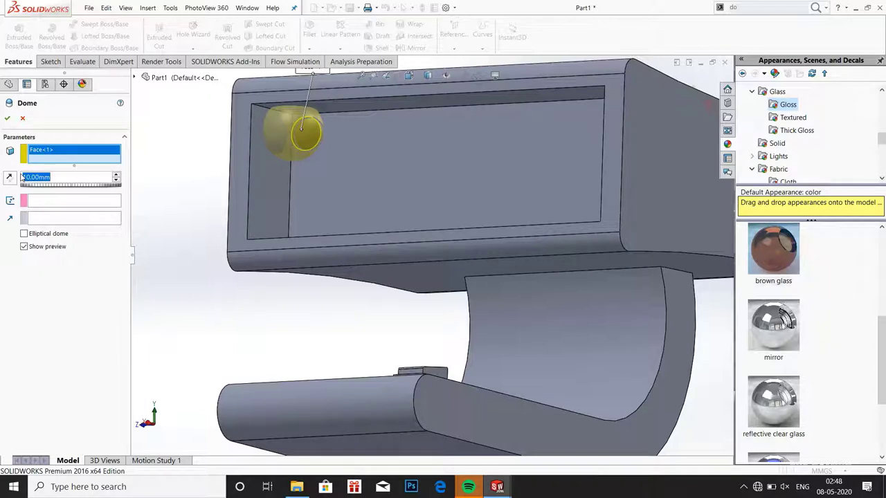
type("4")
key("Return")
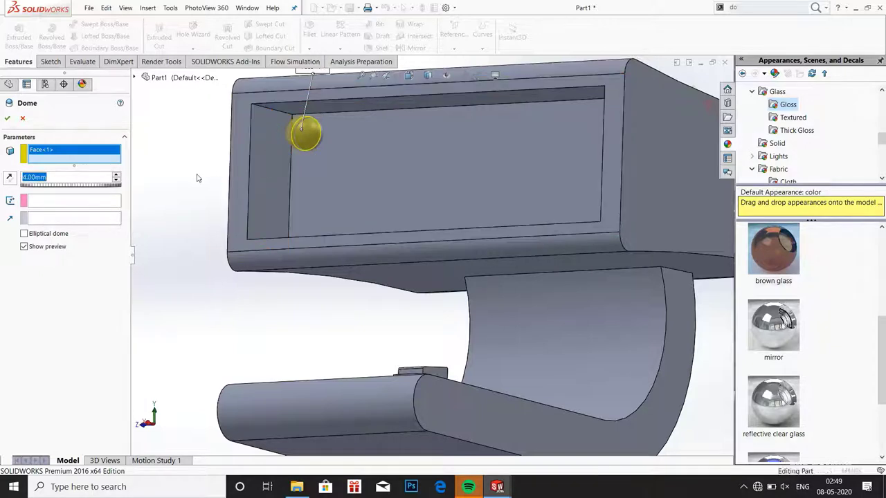
middle_click_drag(198, 178, 66, 116)
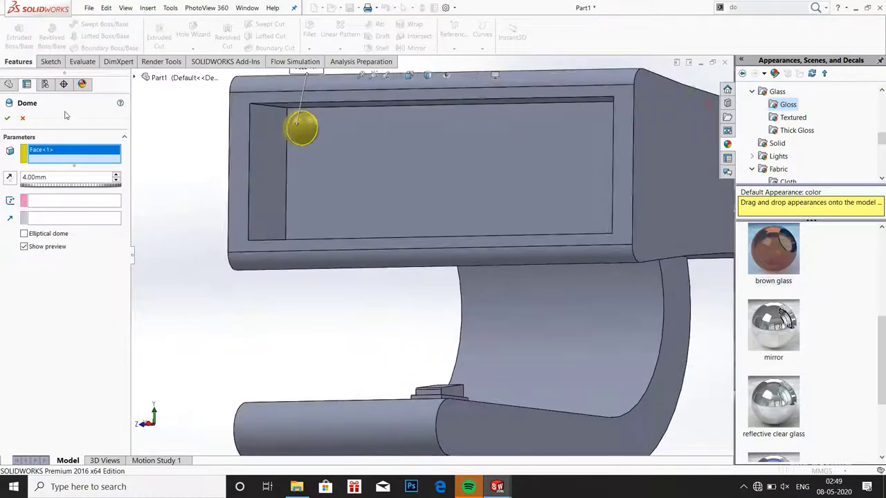
left_click(7, 118)
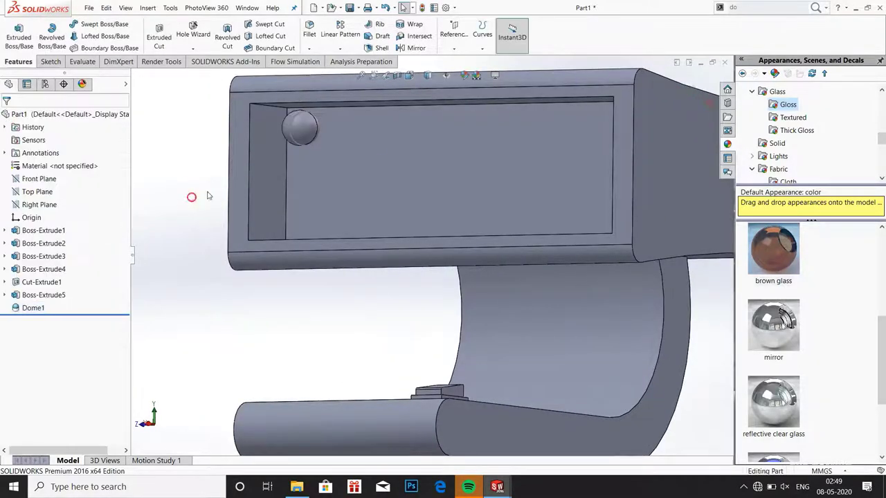
- Start a fill pattern of the dome and 1 mm disc, bounded by the pocket floor
middle_click_drag(353, 130, 164, 163)
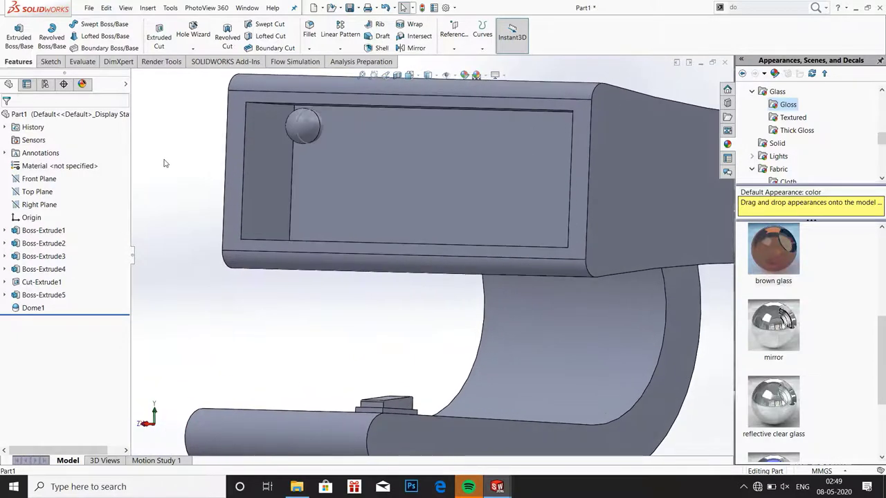
left_click(346, 50)
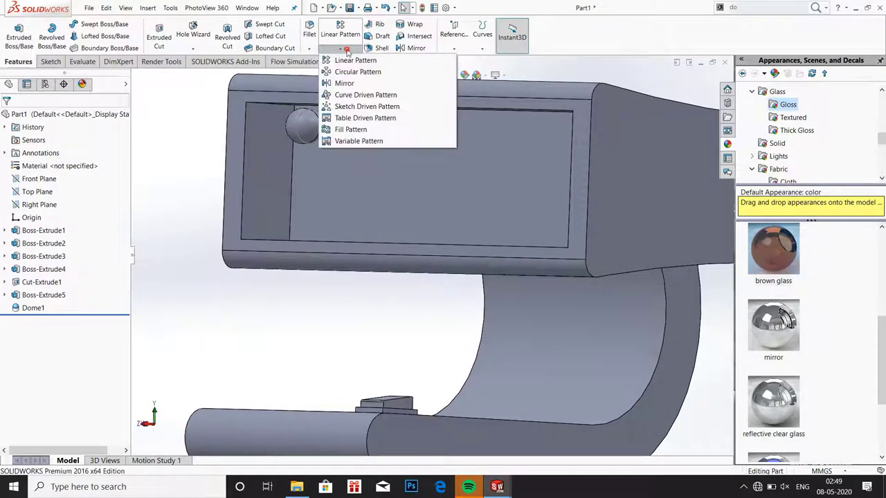
left_click(350, 129)
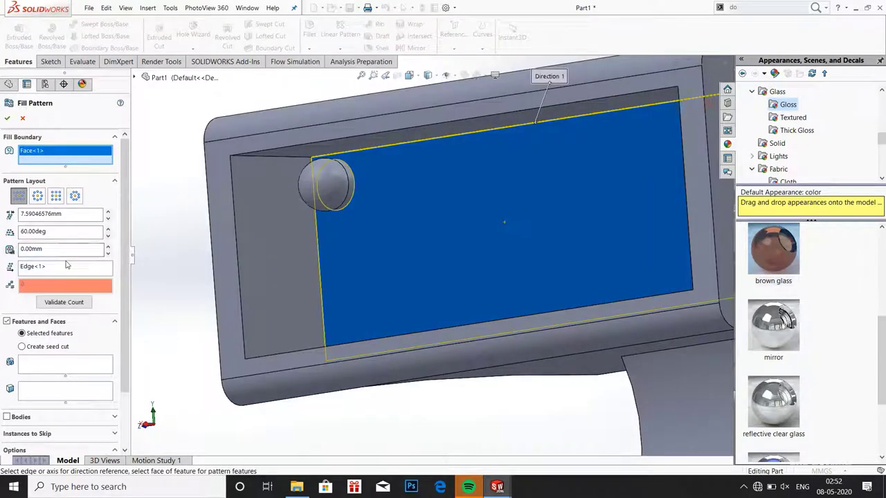
left_click(48, 365)
left_click(43, 392)
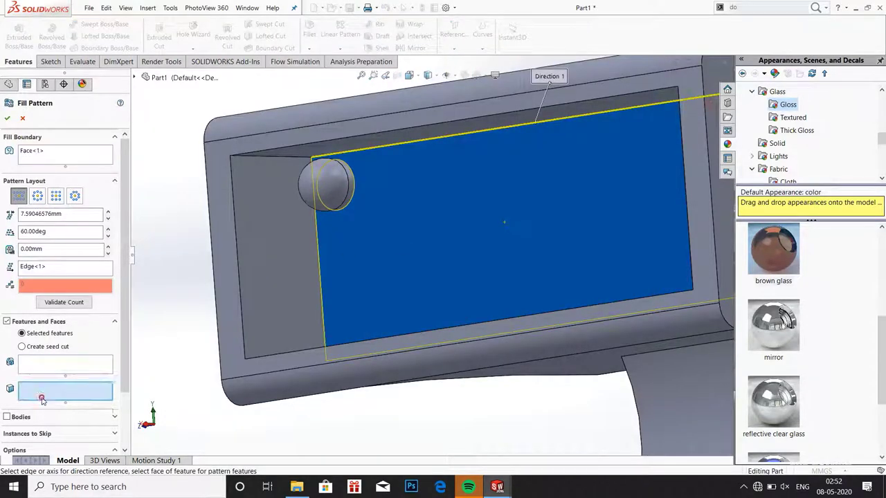
left_click(445, 233)
left_click(333, 257)
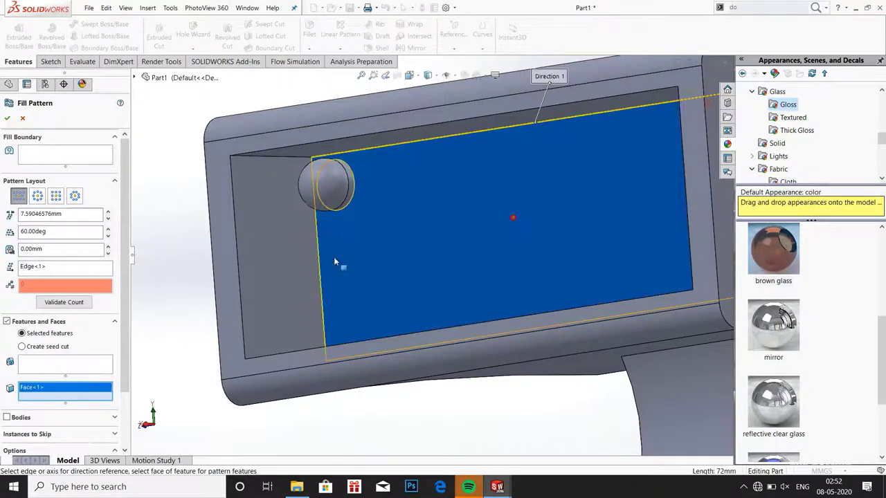
left_click(62, 366)
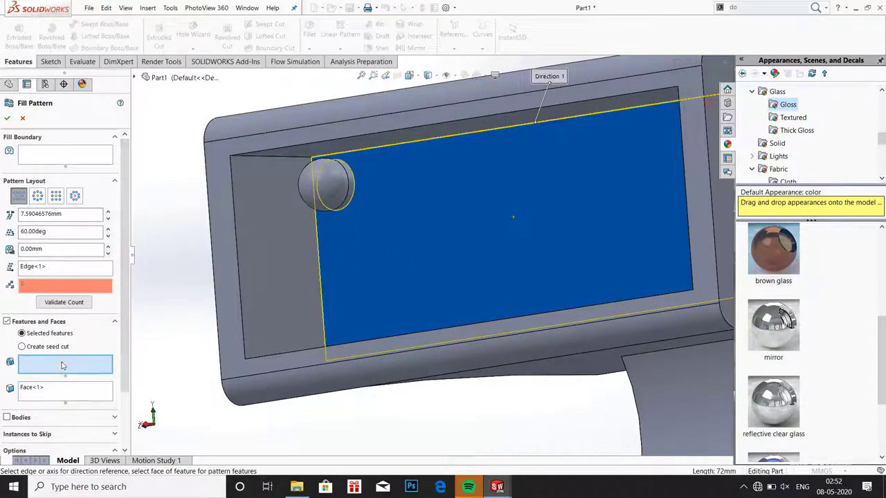
left_click(322, 191)
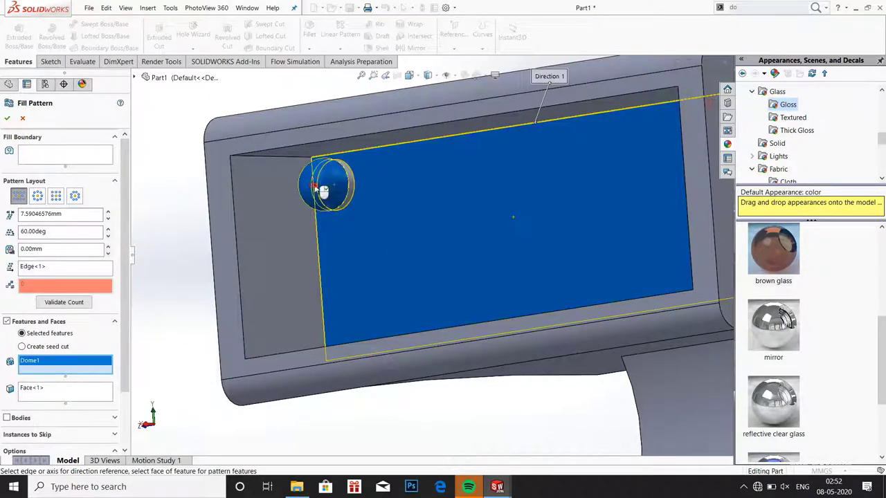
left_click(357, 200)
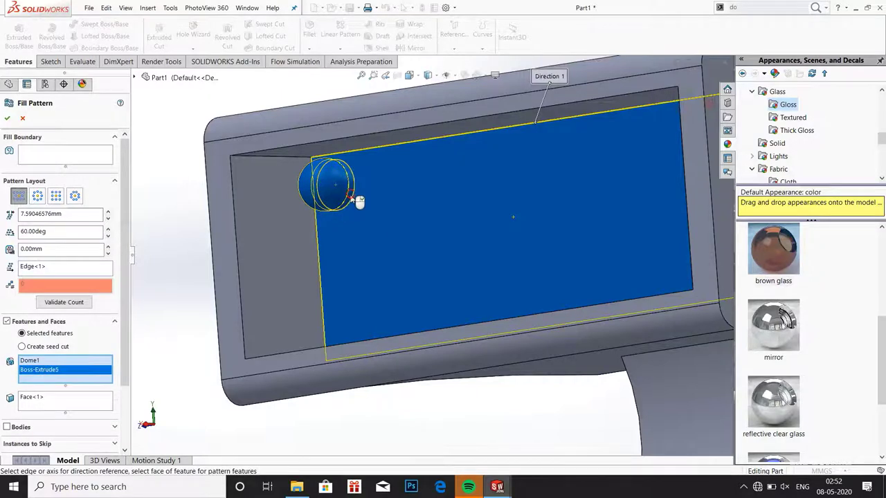
right_click(28, 399)
left_click(52, 418)
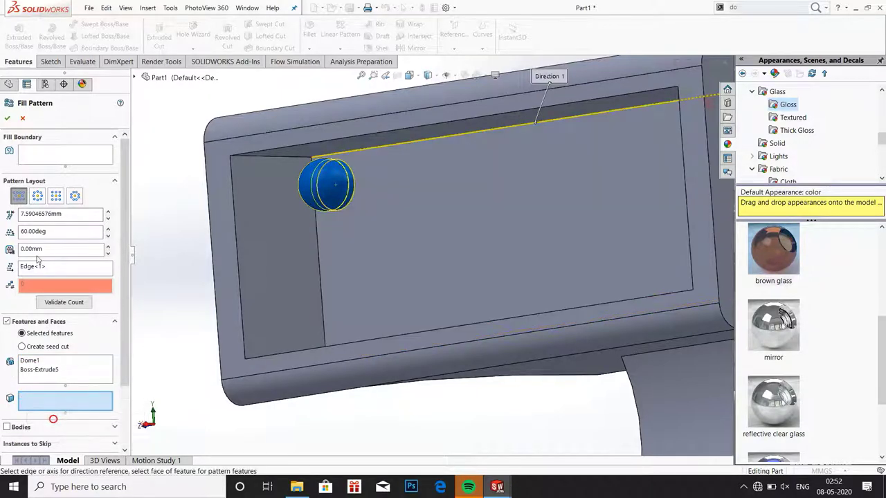
left_click(31, 154)
left_click(424, 217)
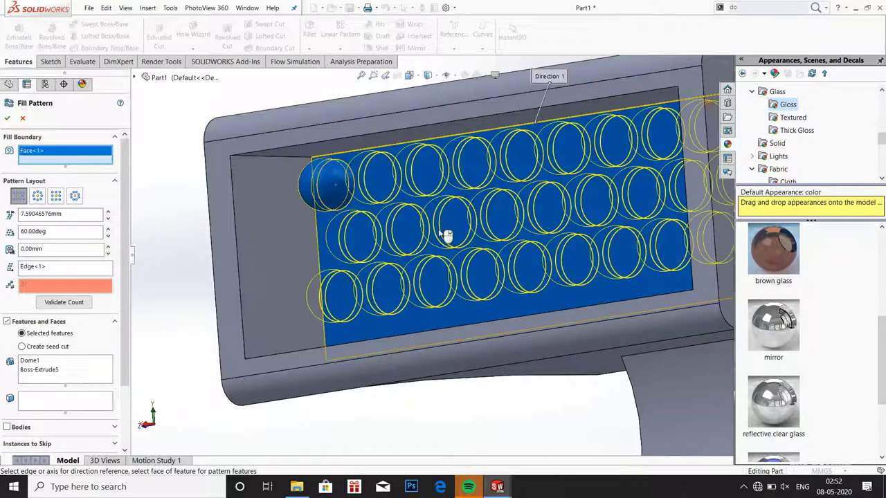
- Switch the fill pattern to a square grid layout and trim the instance spacing value
mouse_move(447, 234)
middle_mouse_down()
mouse_move(312, 357)
mouse_move(329, 361)
middle_mouse_up()
middle_click_drag(353, 361, 349, 360)
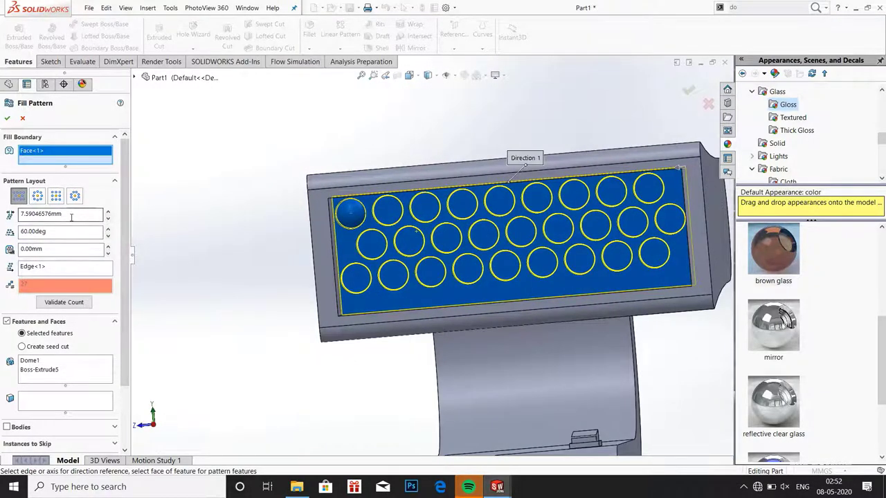
left_click_drag(32, 214, 70, 217)
left_click(56, 197)
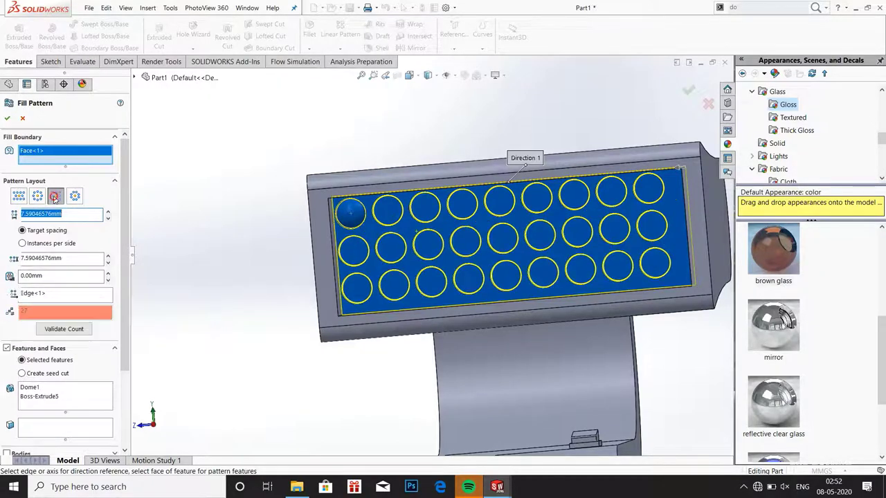
middle_click_drag(298, 339, 274, 341)
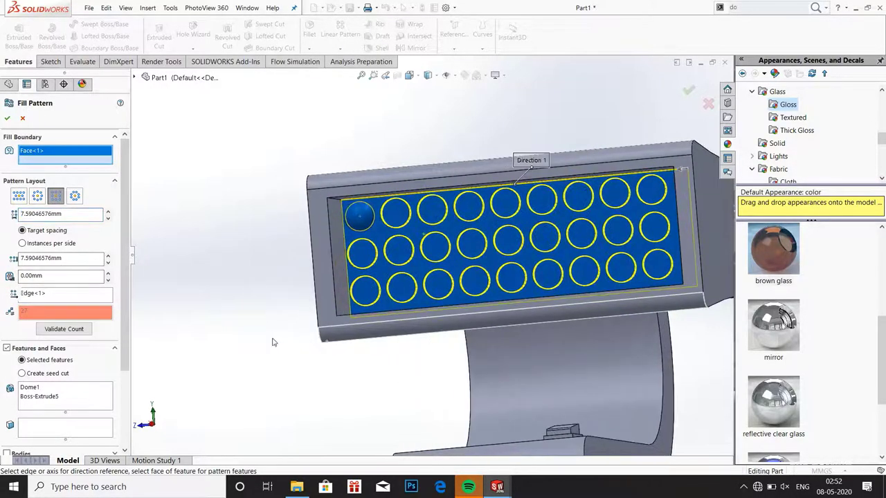
left_click_drag(69, 215, 29, 214)
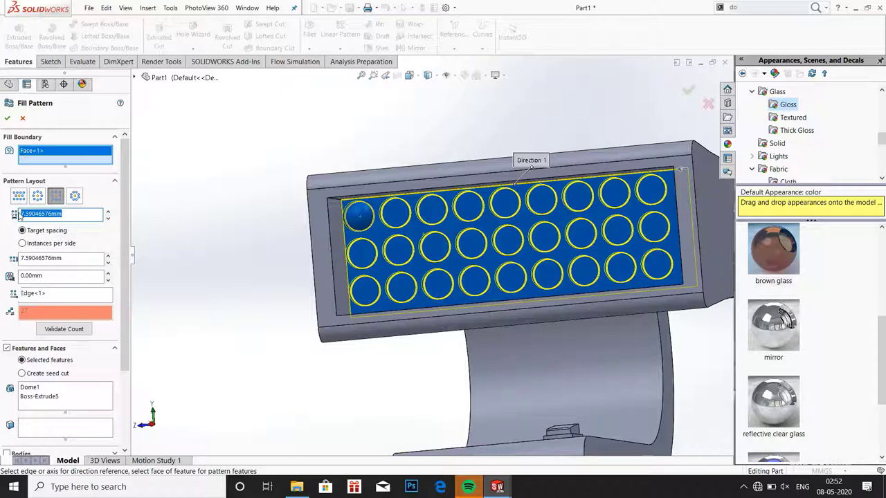
key("BackSpace")
key("BackSpace")
key("Return")
scroll(380, 353, "up", 3)
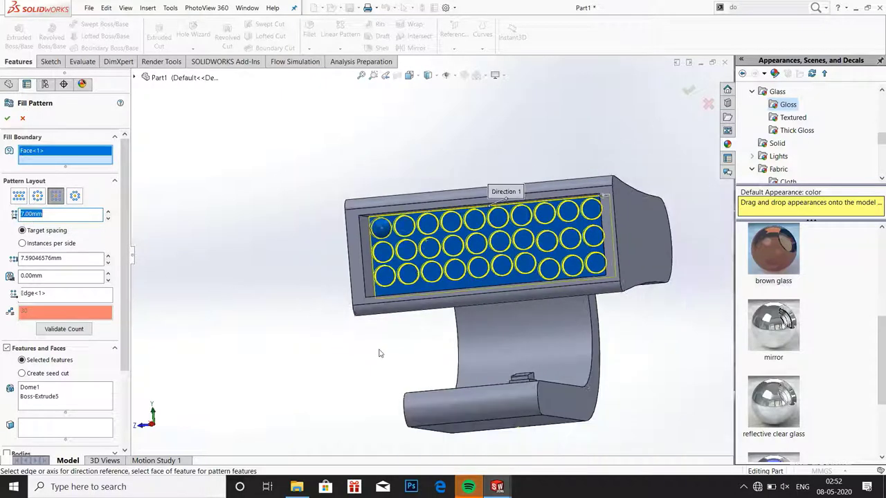
middle_click_drag(292, 314, 301, 319)
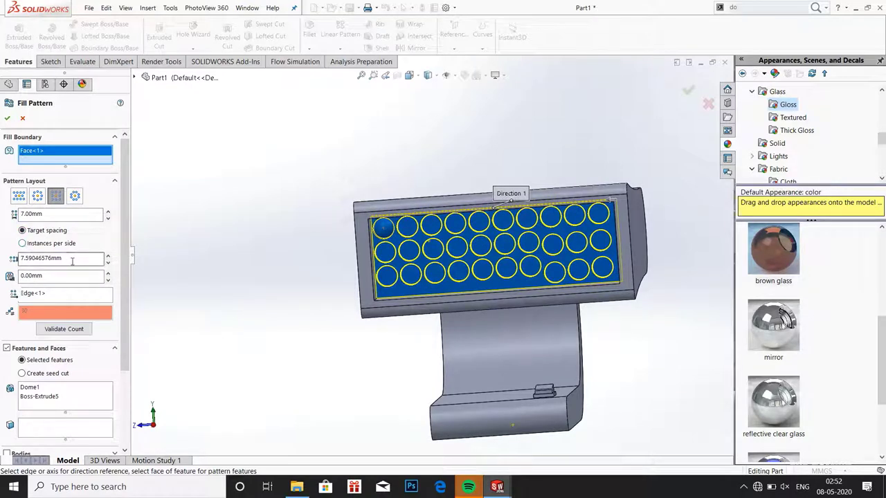
- Set both grid spacings to 8 mm and finish the fill pattern
left_click_drag(35, 258, 65, 258)
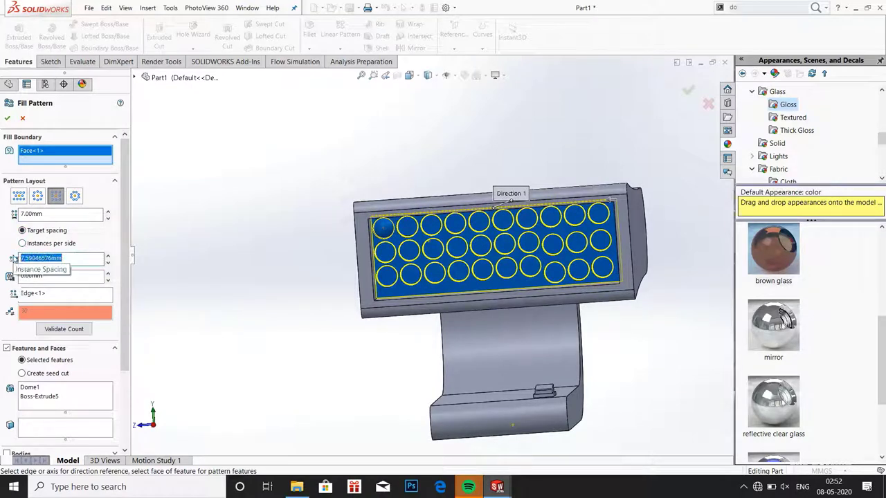
type("10")
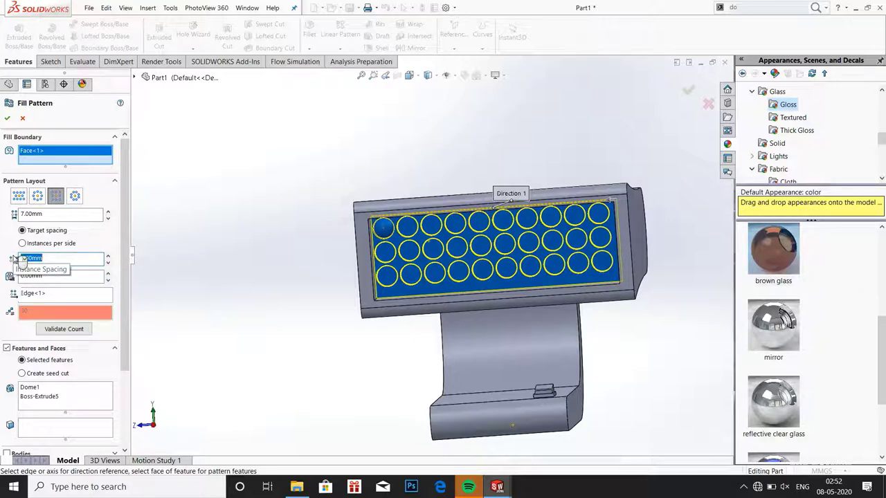
middle_click_drag(214, 293, 209, 281)
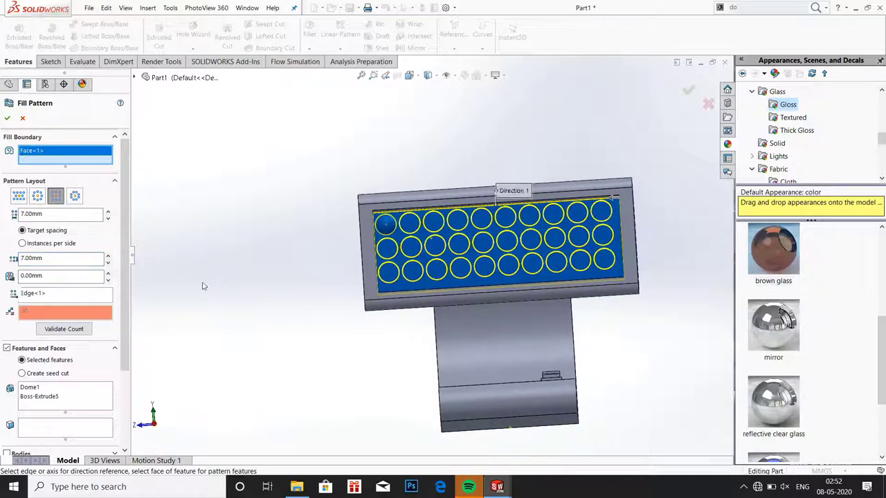
type("8")
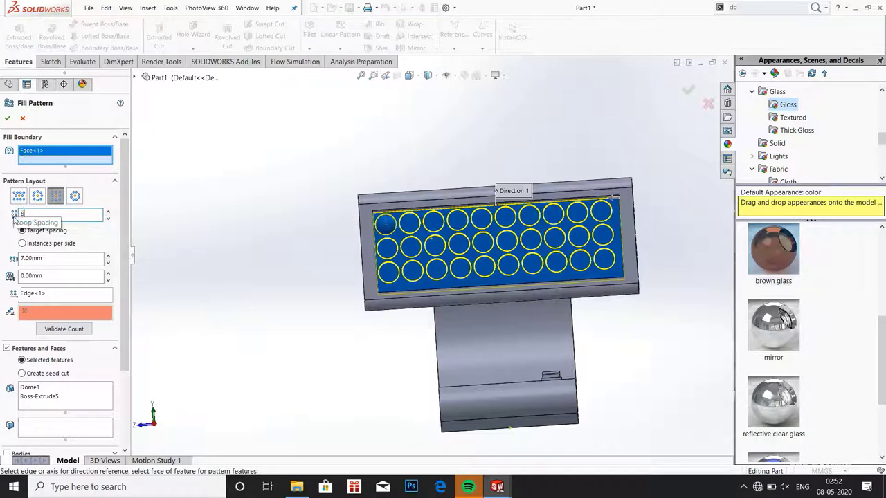
key("Return")
double_click(40, 258)
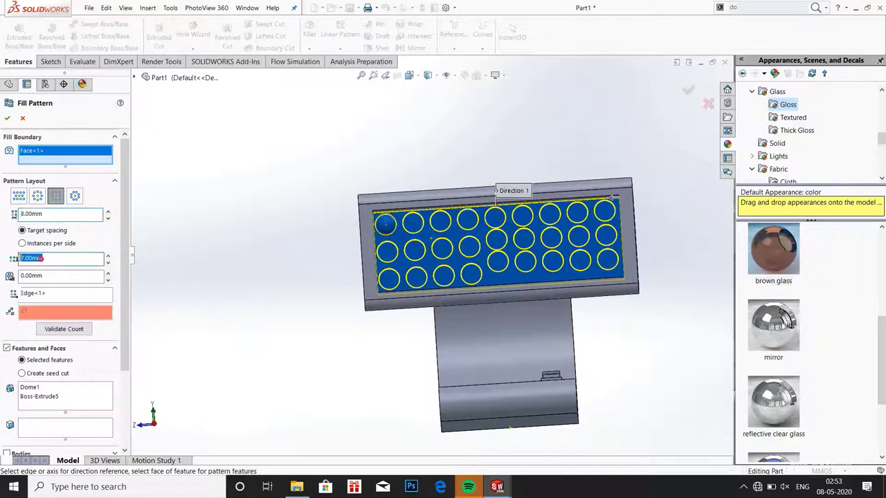
type("8")
key("Return")
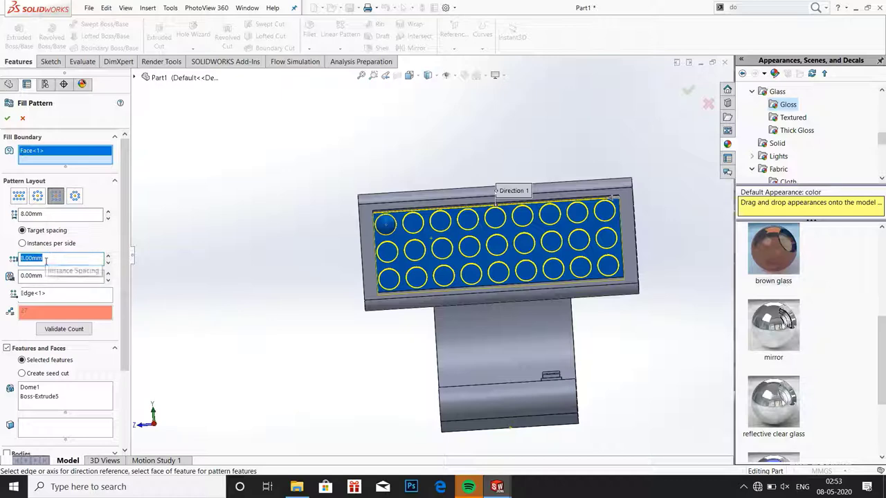
left_click(8, 119)
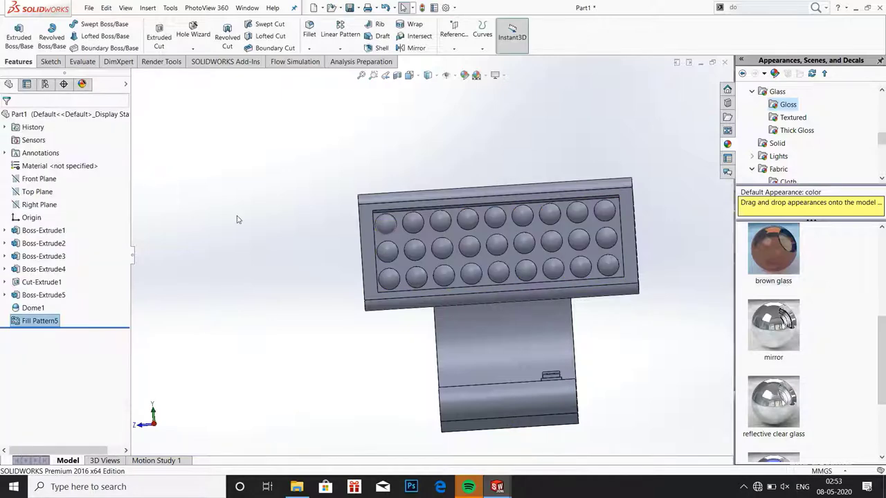
- Create a planar surface bounded by the pocket's top, left, bottom and right inner edges
mouse_move(239, 219)
middle_mouse_down()
mouse_move(218, 243)
mouse_move(286, 259)
mouse_move(263, 245)
mouse_move(247, 217)
mouse_move(311, 155)
middle_mouse_up()
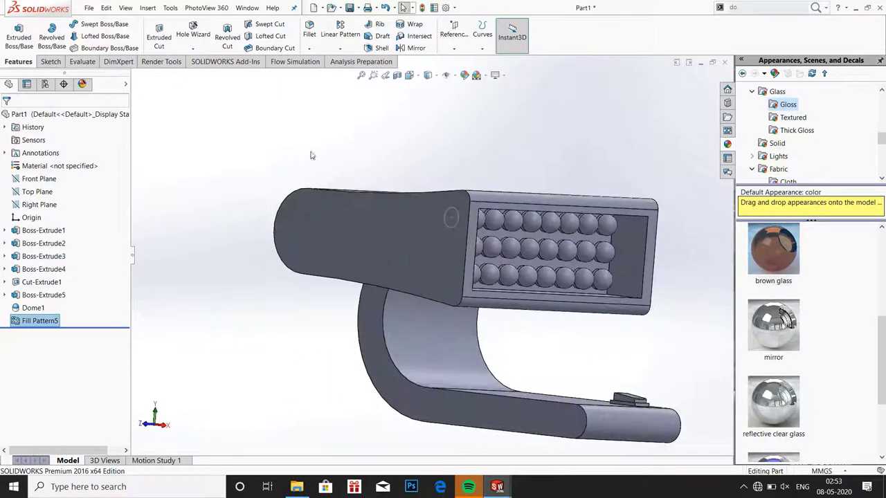
scroll(612, 159, "down", 2)
scroll(662, 254, "down", 2)
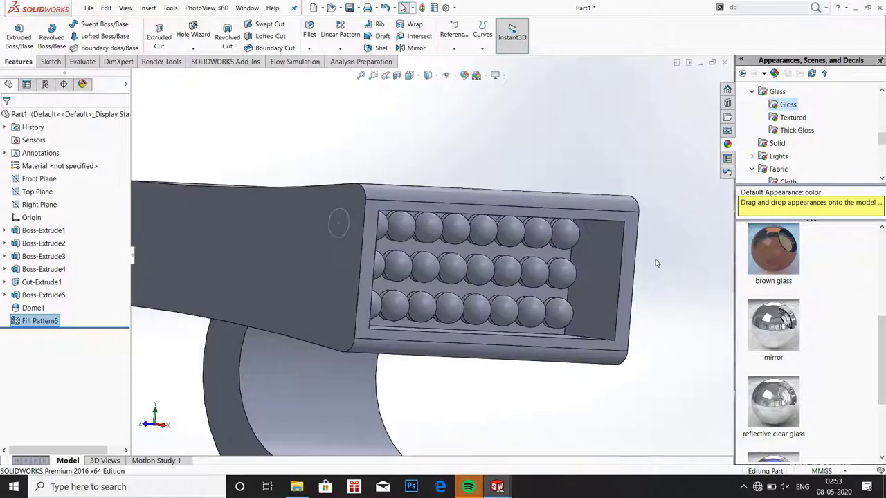
scroll(654, 257, "up", 3)
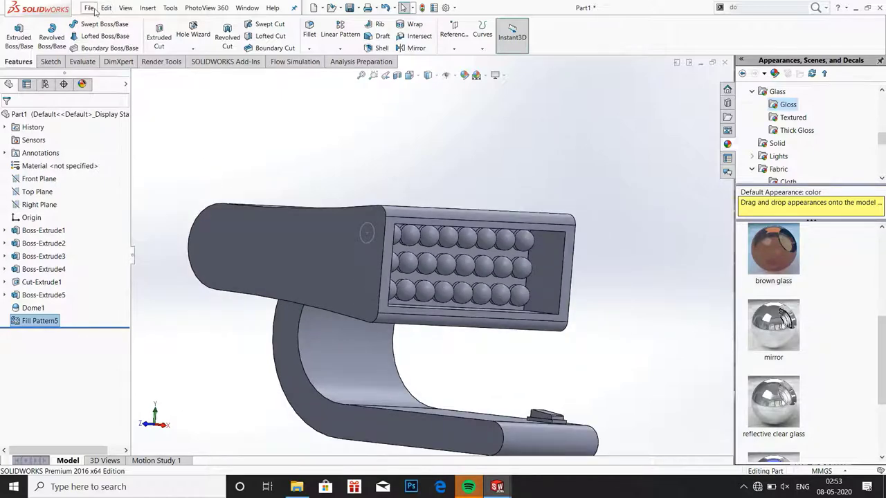
left_click(148, 8)
mouse_move(164, 98)
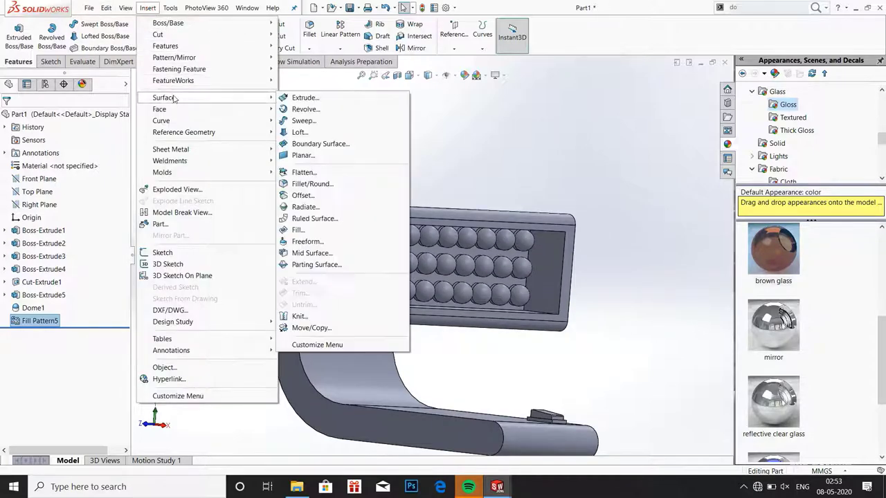
left_click(303, 155)
left_click(445, 231)
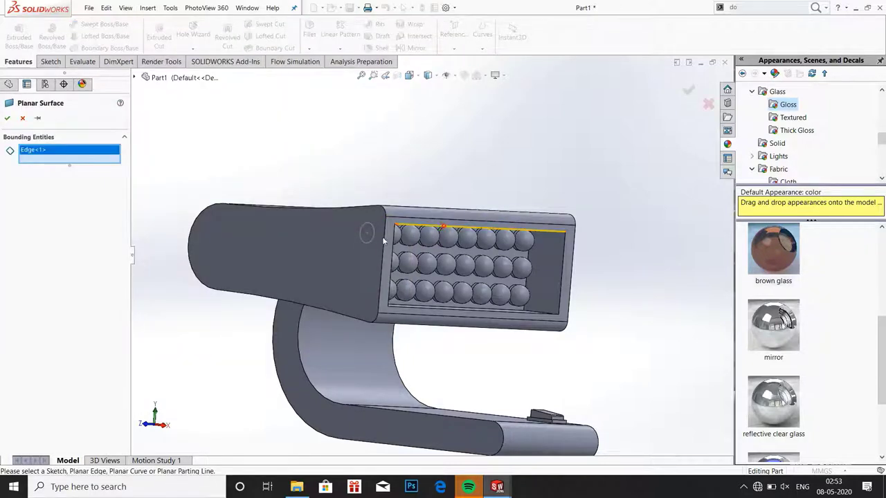
left_click(393, 252)
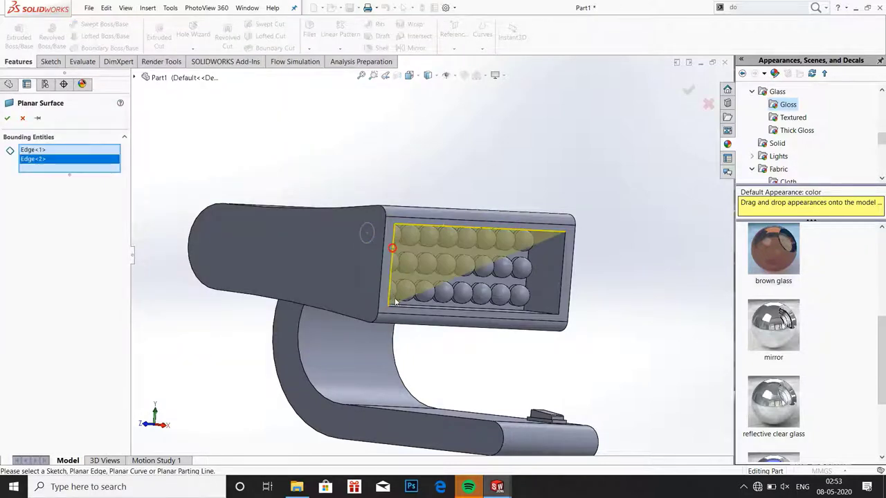
left_click(404, 312)
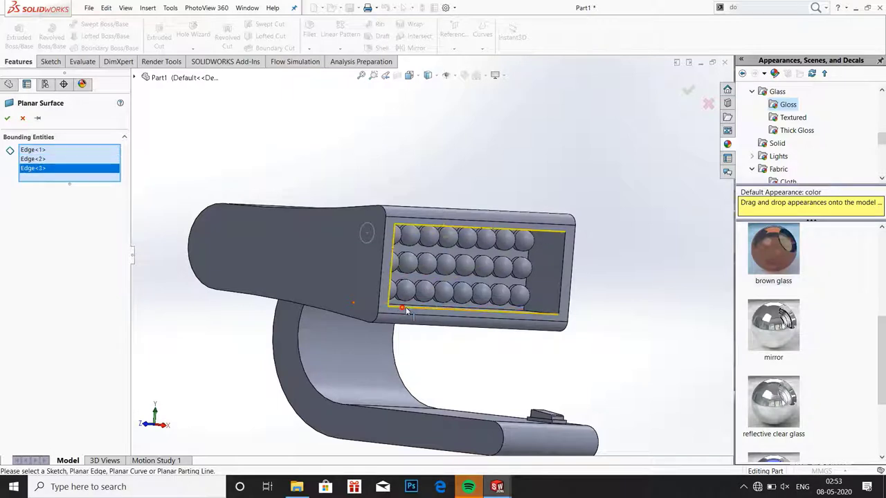
left_click(561, 303)
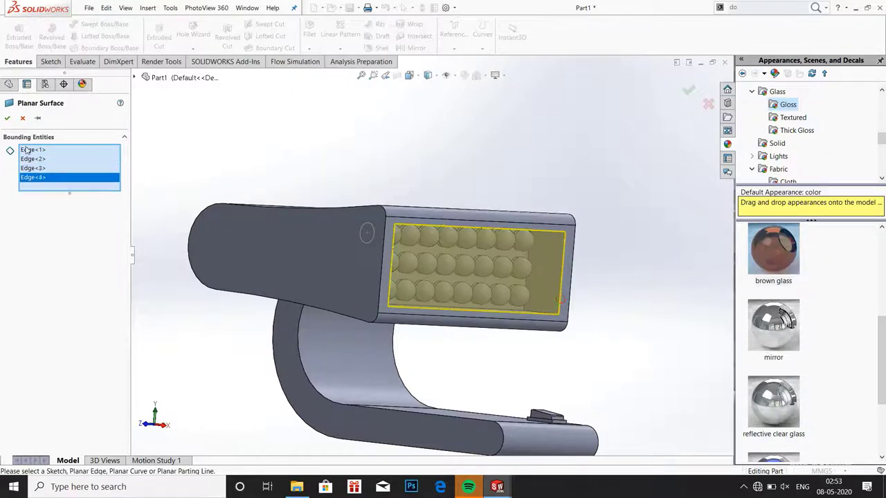
left_click(7, 118)
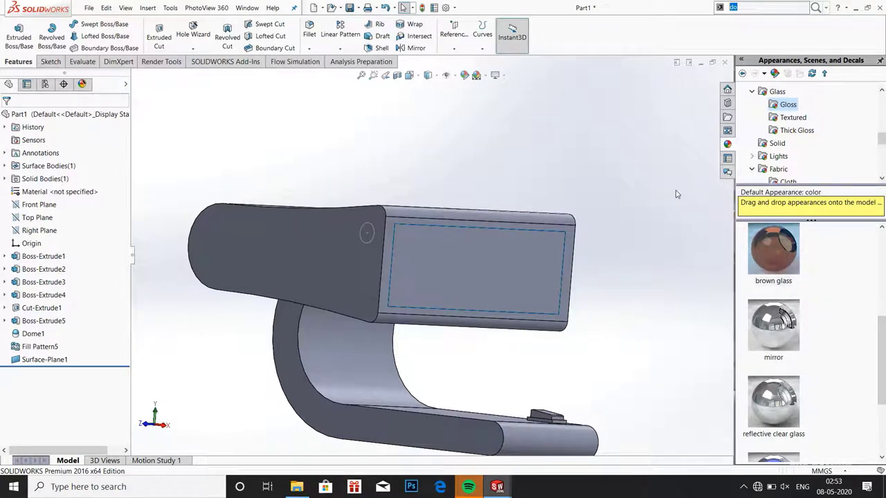
- Start thickening Surface-Plane1 toward the pocket's inside, merged, and select the 10 mm thickness
type("th")
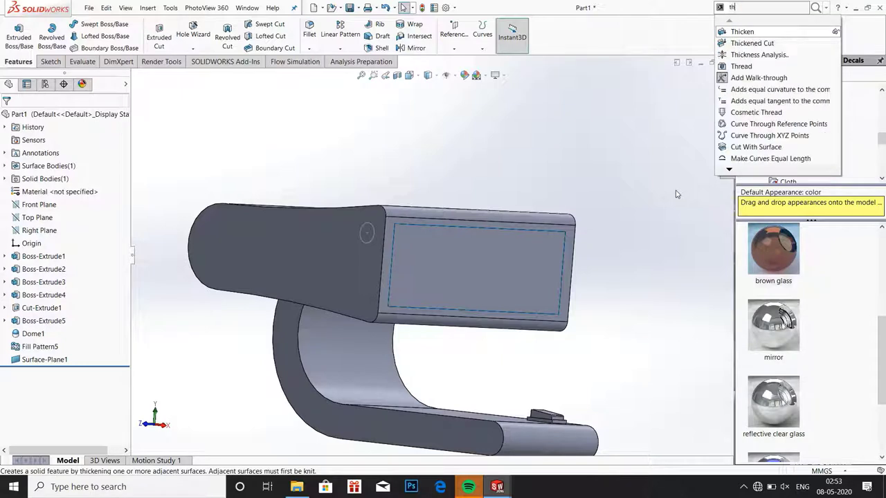
left_click(744, 30)
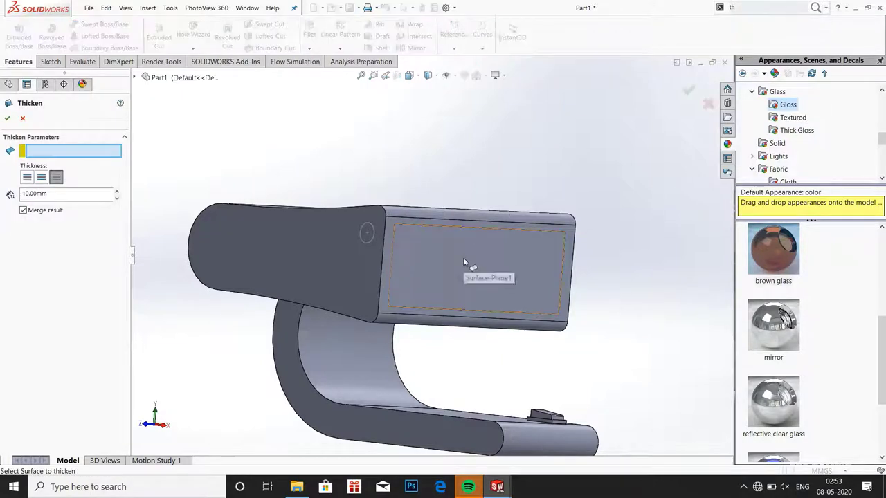
left_click(463, 259)
mouse_move(147, 256)
middle_mouse_down()
mouse_move(184, 297)
mouse_move(184, 316)
middle_mouse_up()
left_click(28, 178)
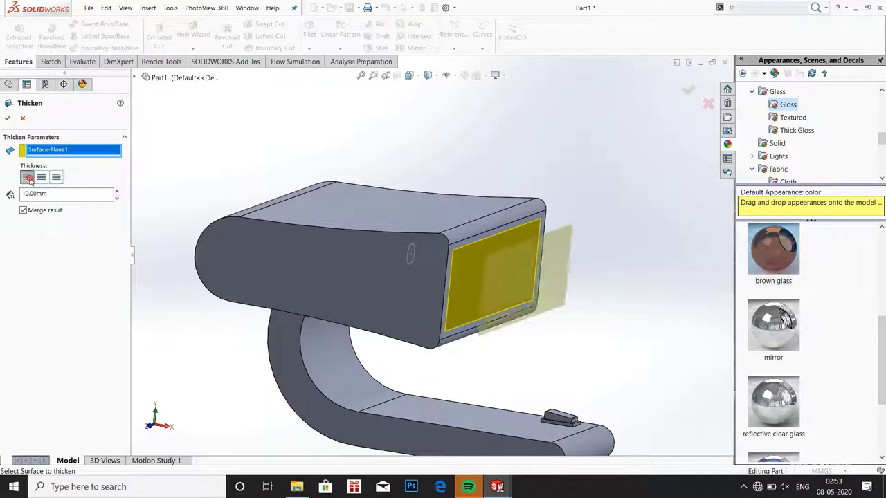
left_click(56, 178)
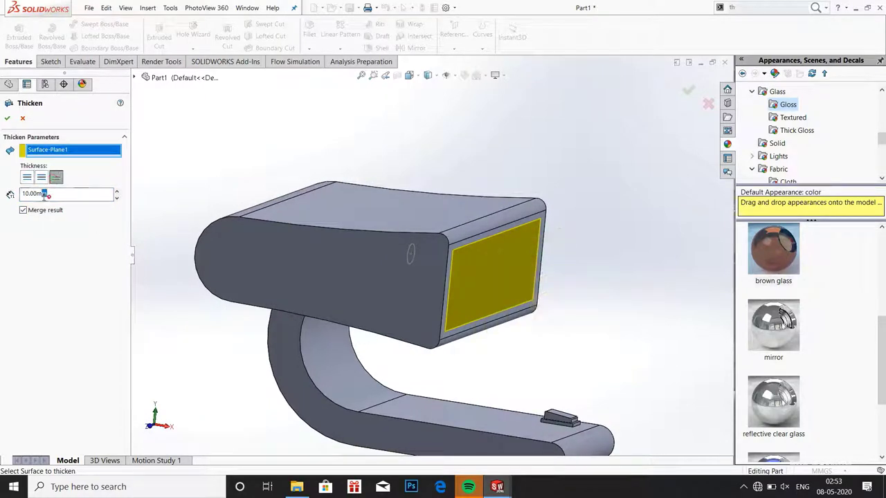
left_click_drag(48, 194, 23, 194)
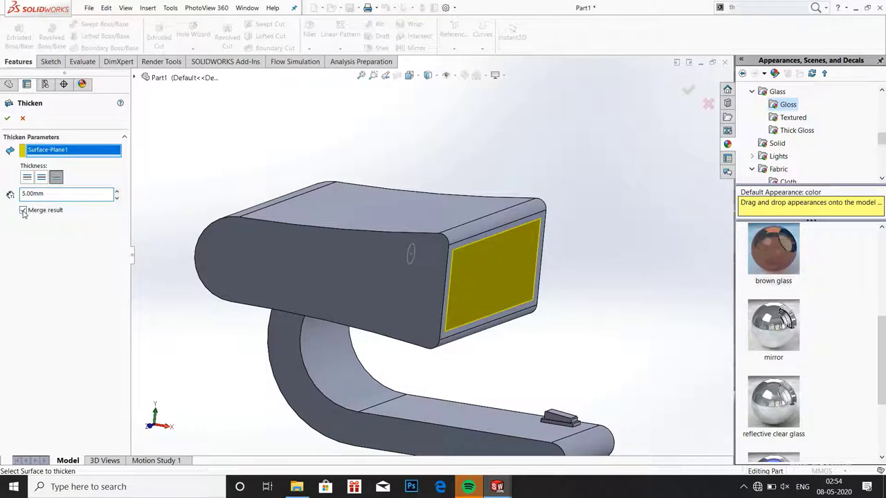
- Accept the 5 mm Thicken of the front surface and hide Sketch6 under Boss-Extrude5
left_click(7, 118)
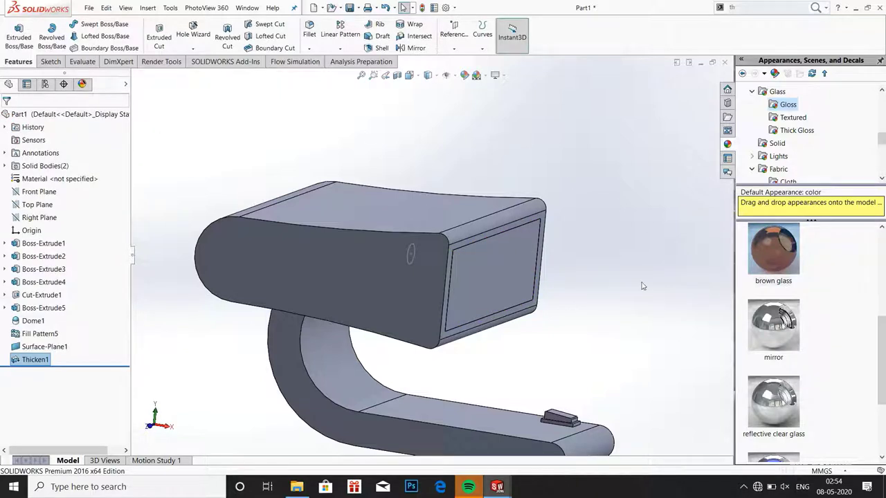
middle_click_drag(642, 286, 619, 265)
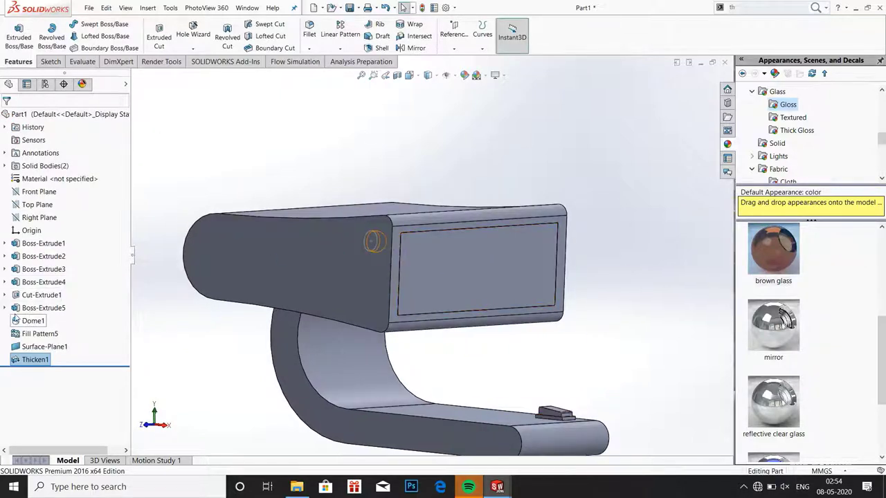
left_click(5, 308)
right_click(36, 322)
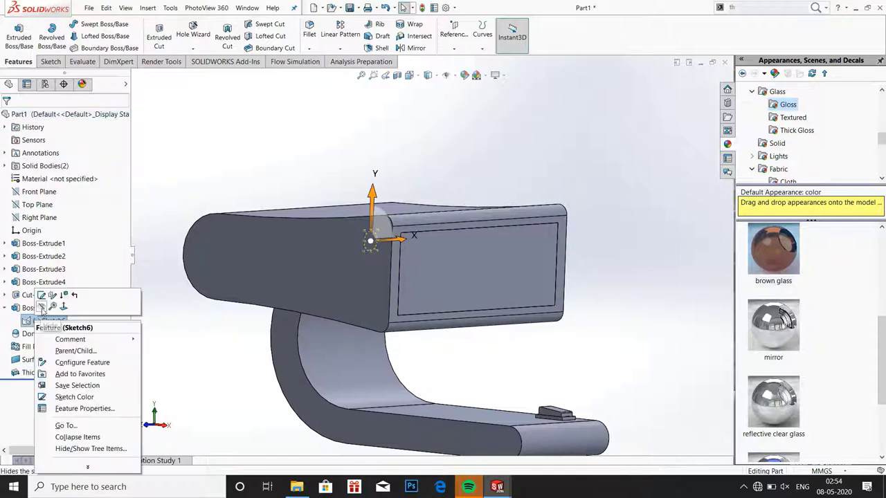
left_click(45, 312)
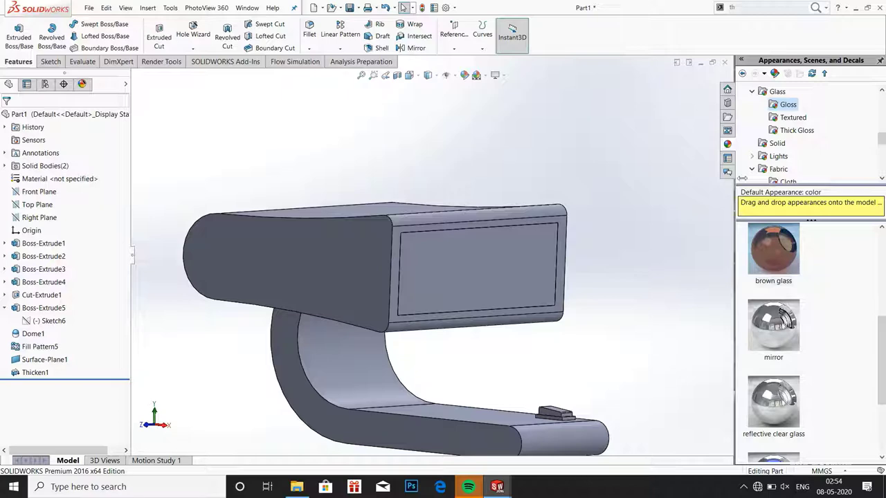
middle_click_drag(356, 228, 405, 186)
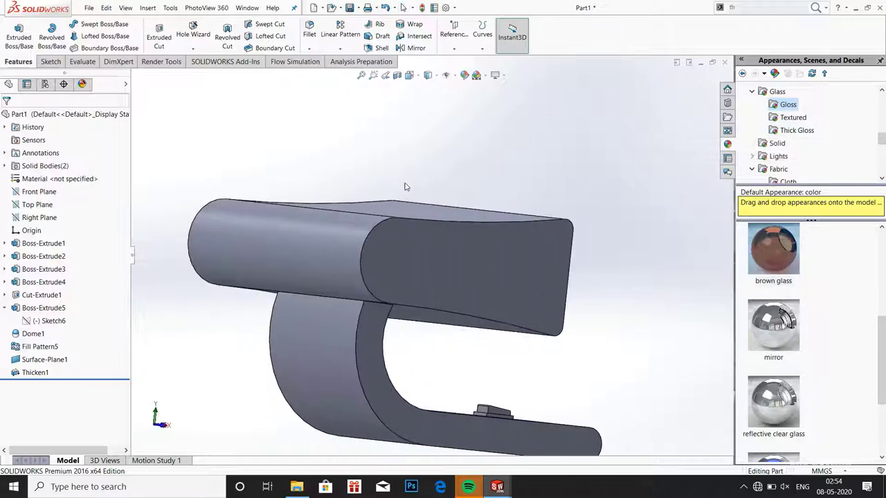
- Start a fillet on the handle's two curved edges with a 5 mm radius
left_click(310, 29)
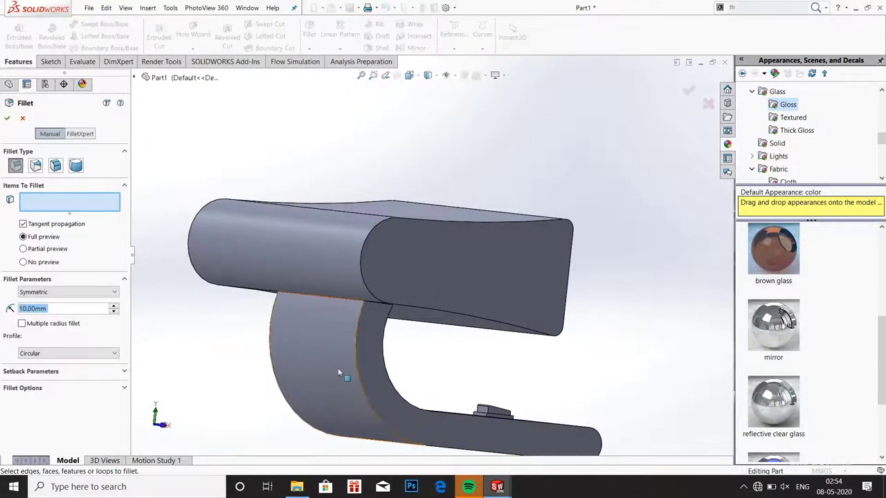
scroll(338, 372, "up", 4)
scroll(484, 367, "down", 1)
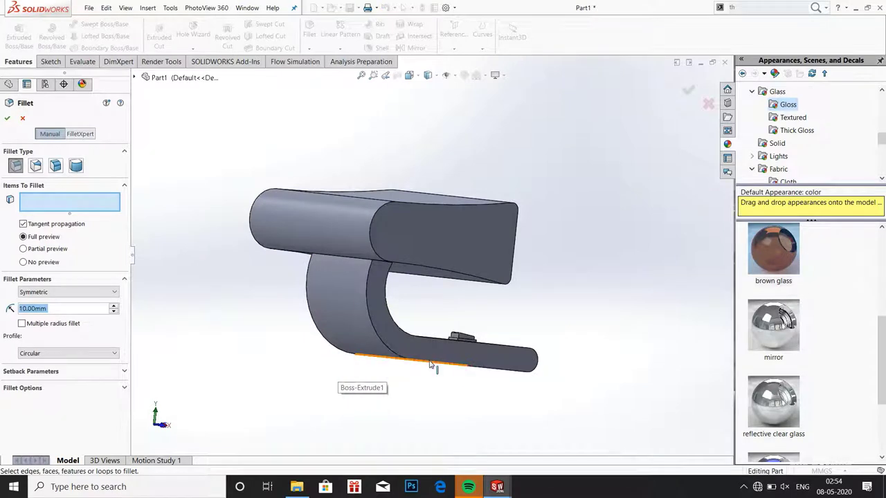
left_click(380, 337)
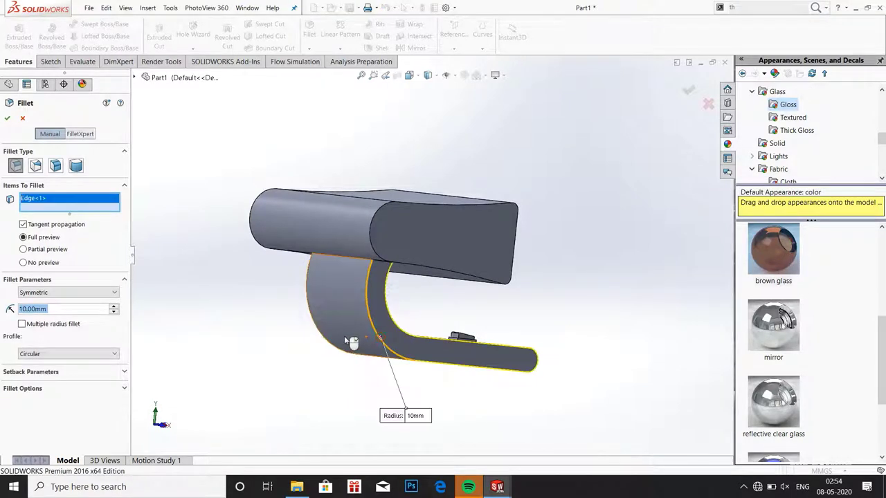
middle_click_drag(344, 336, 392, 237)
left_click(392, 237)
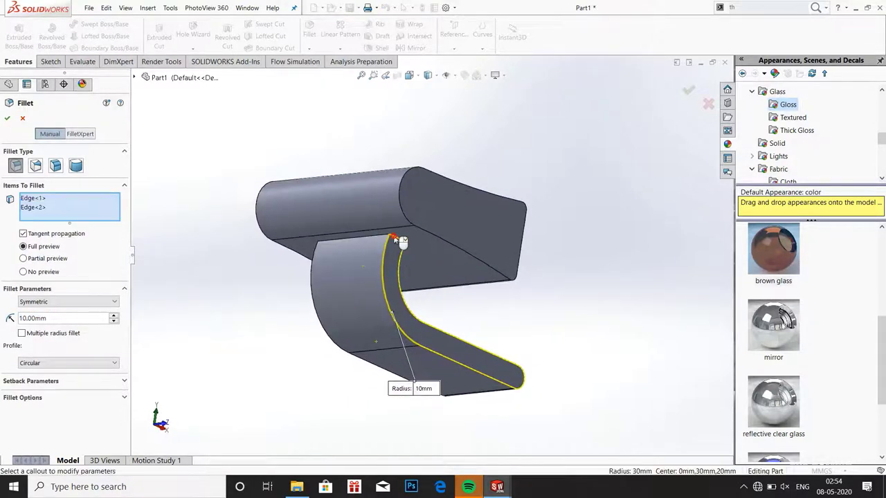
type("5")
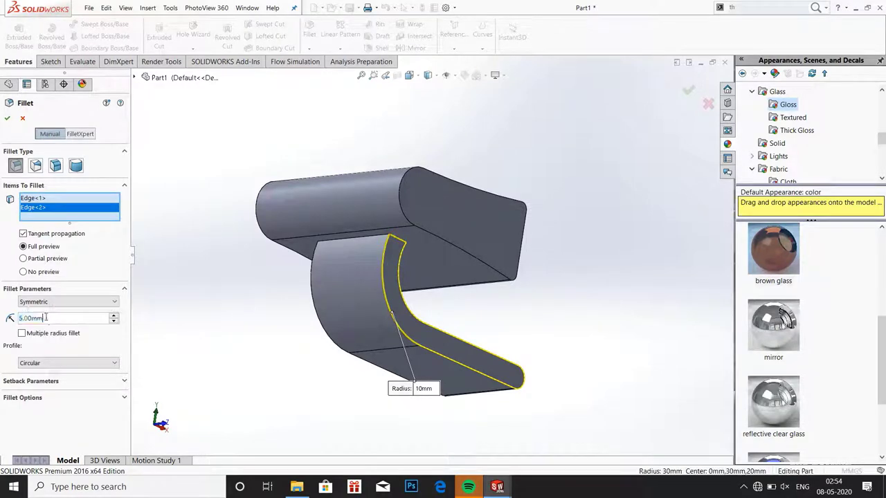
key("Return")
- Add a third handle edge, lower the radius to 4 mm and accept Fillet1
mouse_move(242, 353)
middle_mouse_down()
mouse_move(157, 344)
mouse_move(332, 377)
middle_mouse_up()
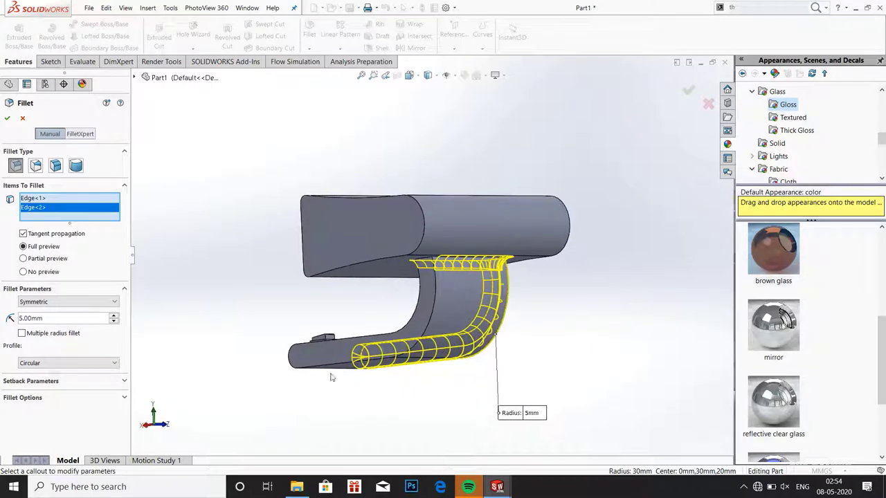
left_click(414, 319)
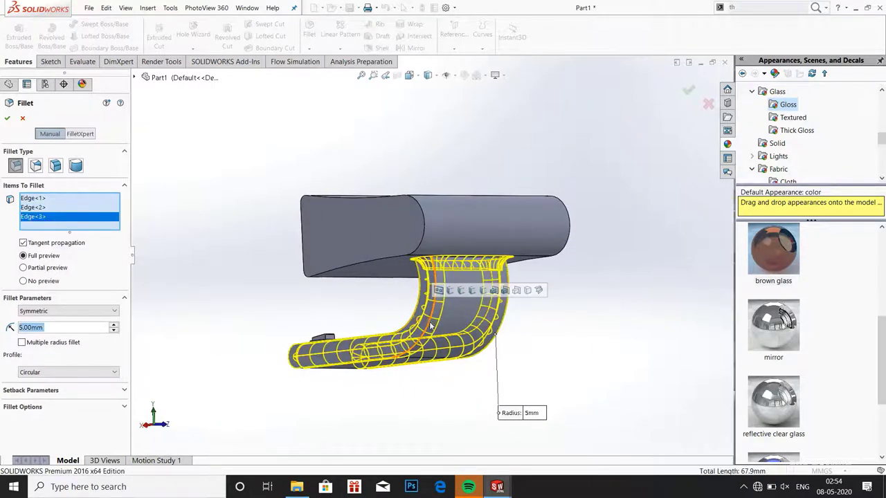
middle_click_drag(387, 397, 519, 422)
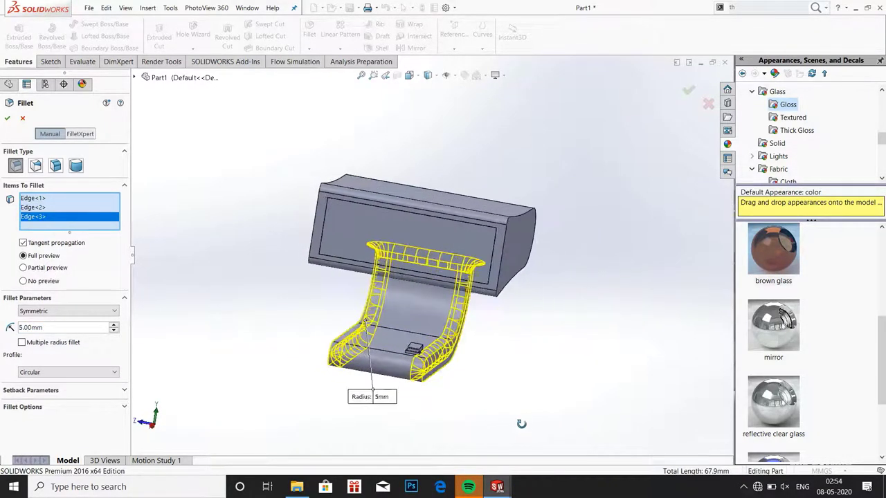
double_click(44, 327)
key("Down")
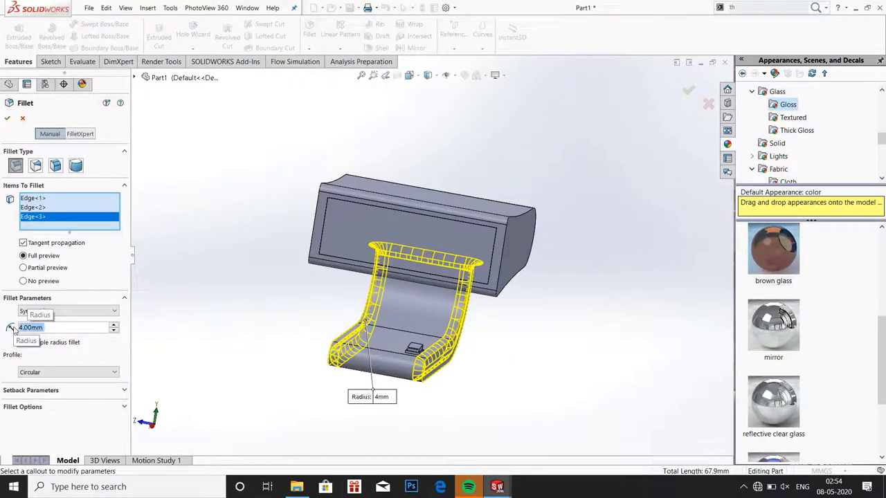
left_click(7, 119)
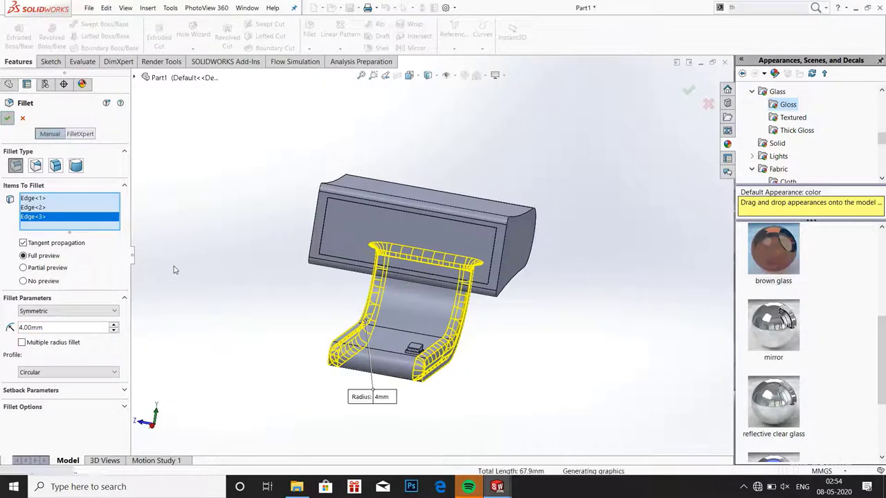
mouse_move(218, 242)
middle_mouse_down()
mouse_move(295, 295)
mouse_move(313, 47)
middle_mouse_up()
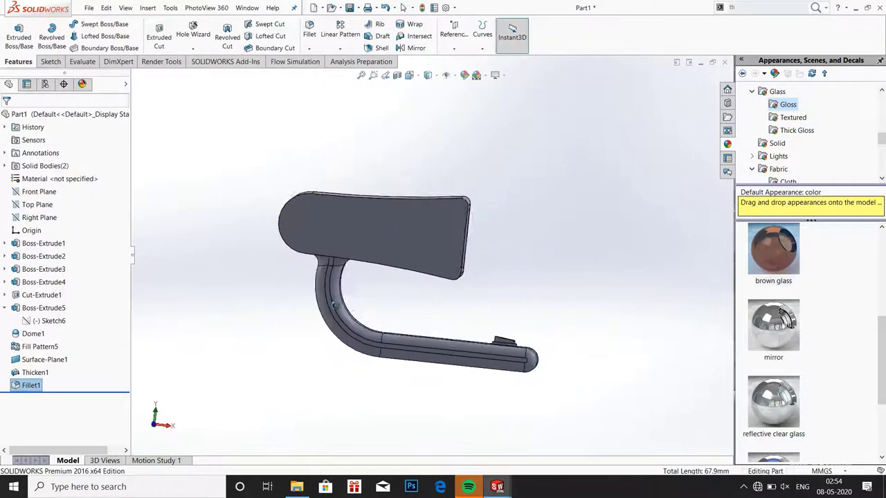
- Fillet the head box's top and front edge loops at 4 mm as Fillet2
left_click(309, 32)
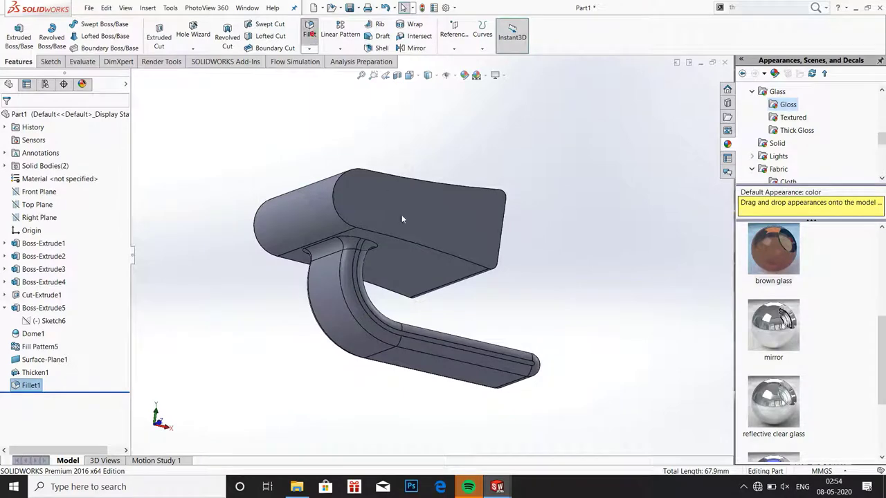
left_click(407, 240)
middle_click_drag(307, 259, 395, 216)
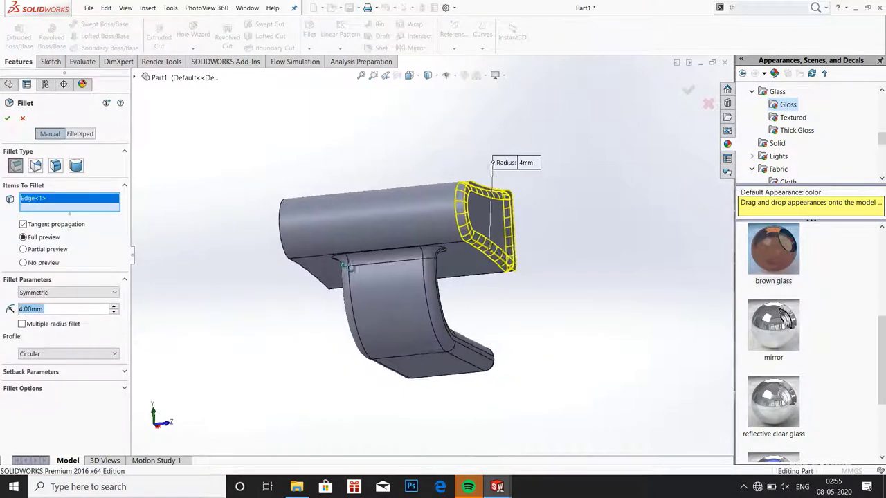
left_click(394, 213)
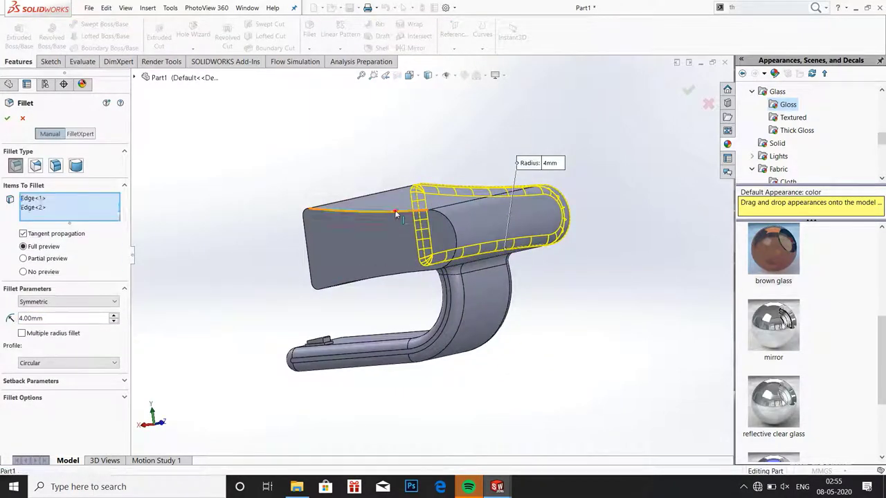
mouse_move(322, 316)
middle_mouse_down()
mouse_move(343, 280)
mouse_move(374, 263)
middle_mouse_up()
left_click(7, 119)
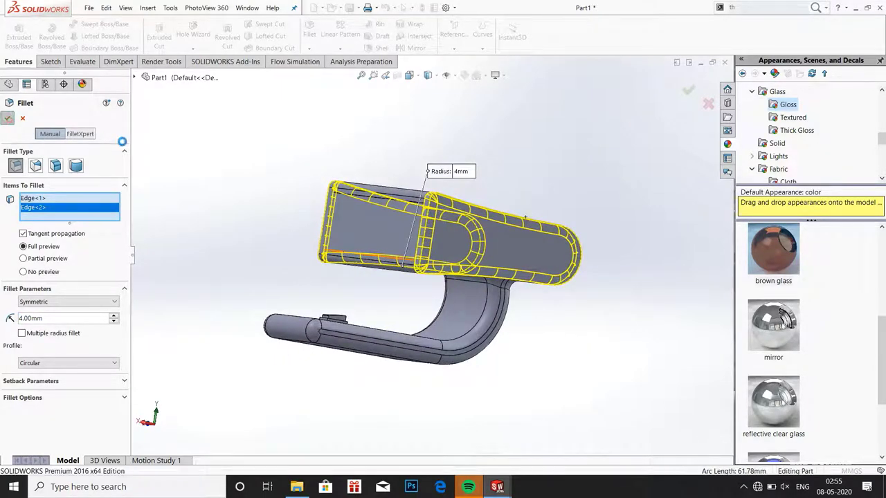
mouse_move(185, 187)
middle_mouse_down()
mouse_move(243, 191)
mouse_move(315, 216)
mouse_move(309, 195)
mouse_move(316, 198)
middle_mouse_up()
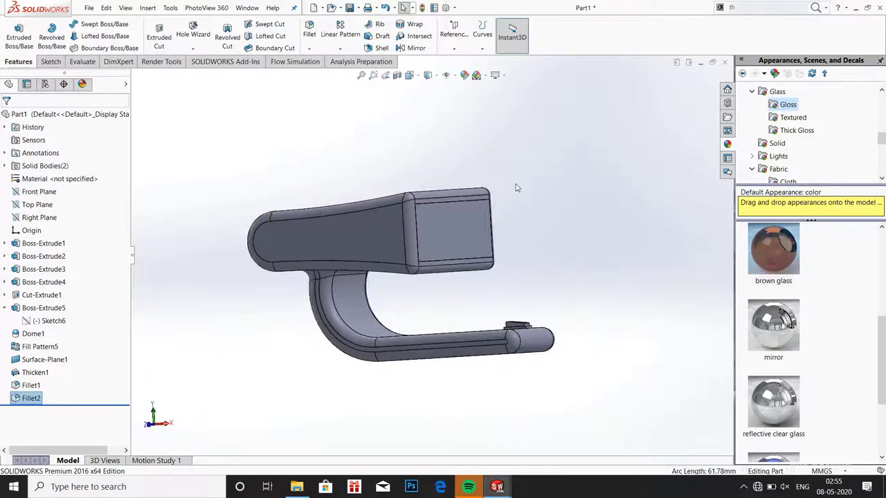
- Hide the Thicken1 cover to expose the dome grid inside the head
key("ctrl+shift+z")
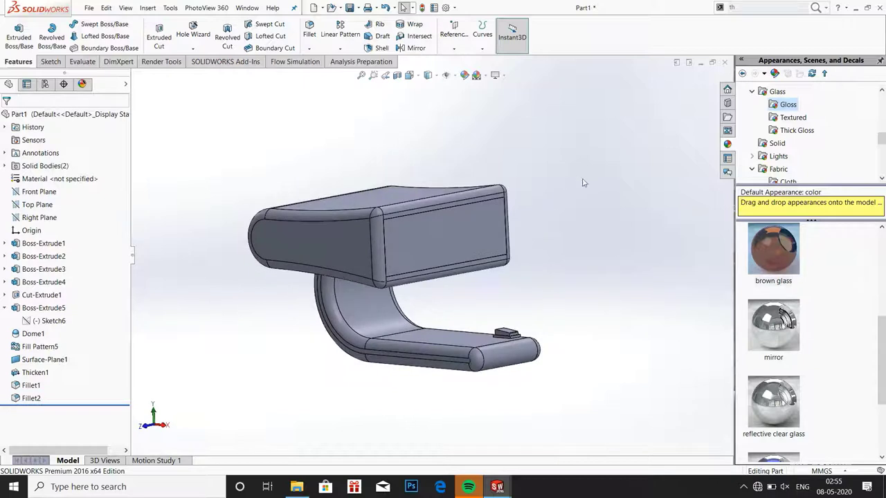
scroll(583, 182, "down", 2)
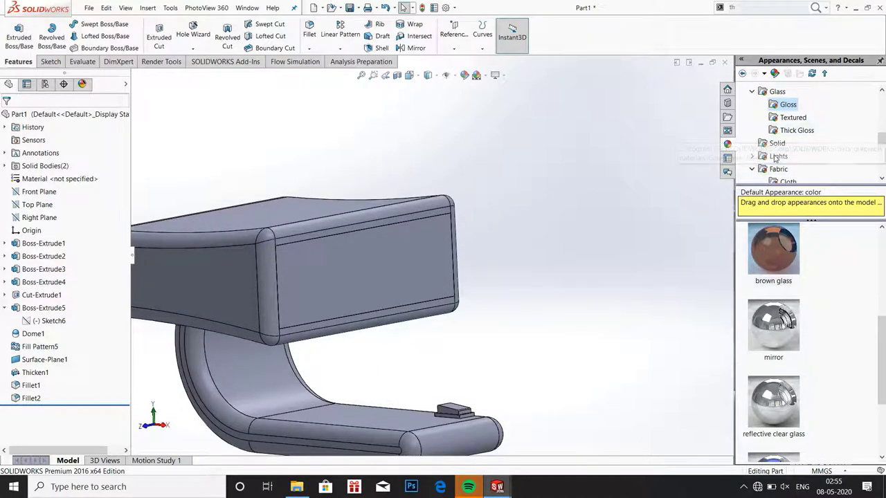
scroll(778, 160, "down", 1)
scroll(775, 159, "down", 2)
scroll(782, 263, "up", 3)
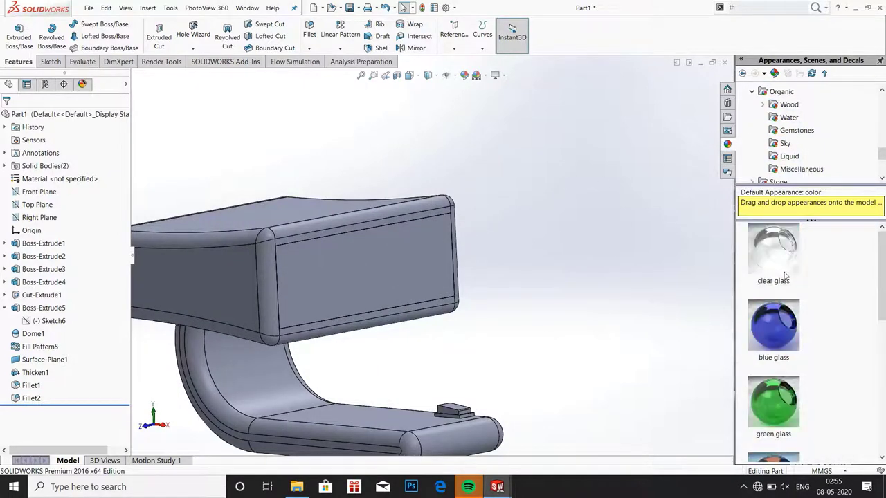
right_click(35, 374)
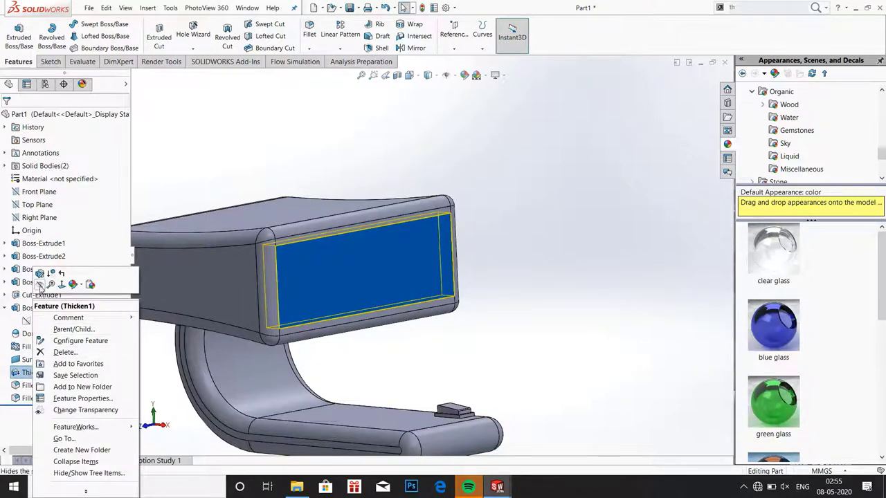
left_click(40, 284)
- Apply the mirror appearance to the Cut-Extrude1 recess face
middle_click_drag(565, 272, 553, 267)
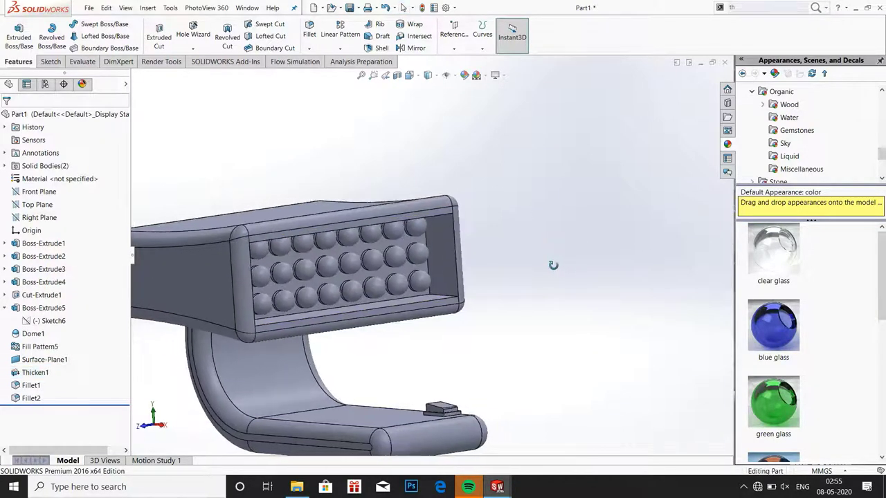
scroll(773, 335, "down", 3)
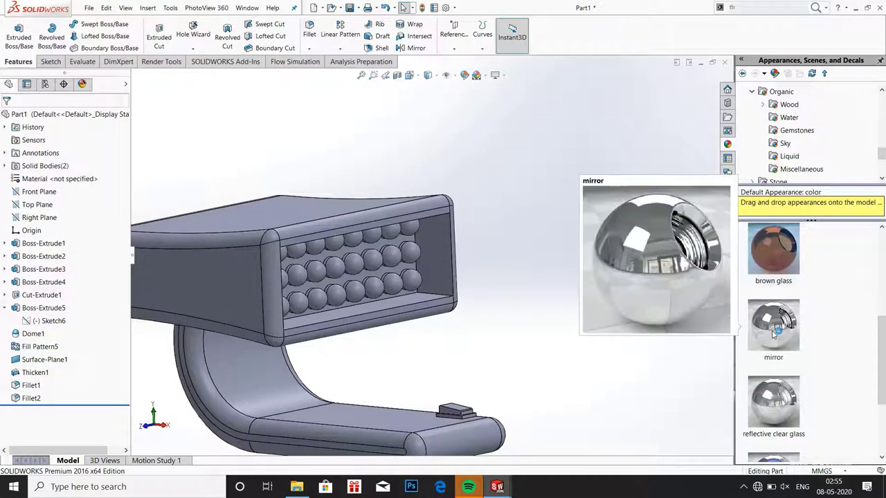
left_click_drag(773, 335, 447, 278)
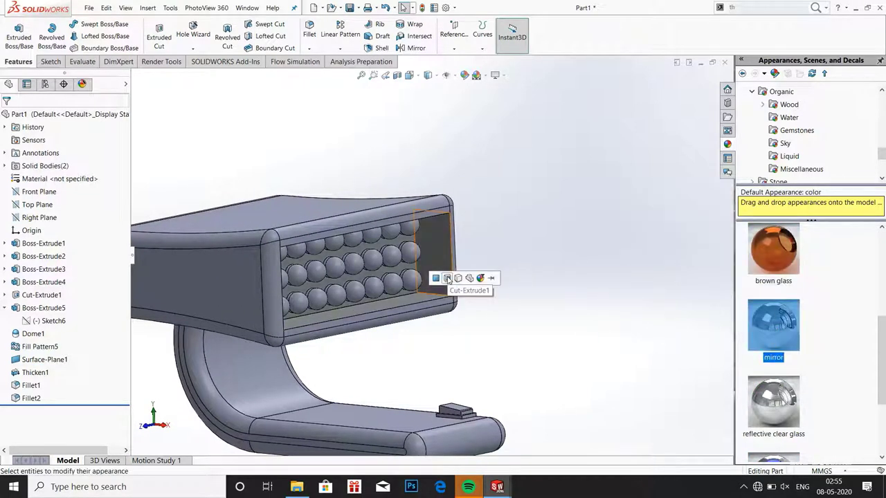
left_click(447, 279)
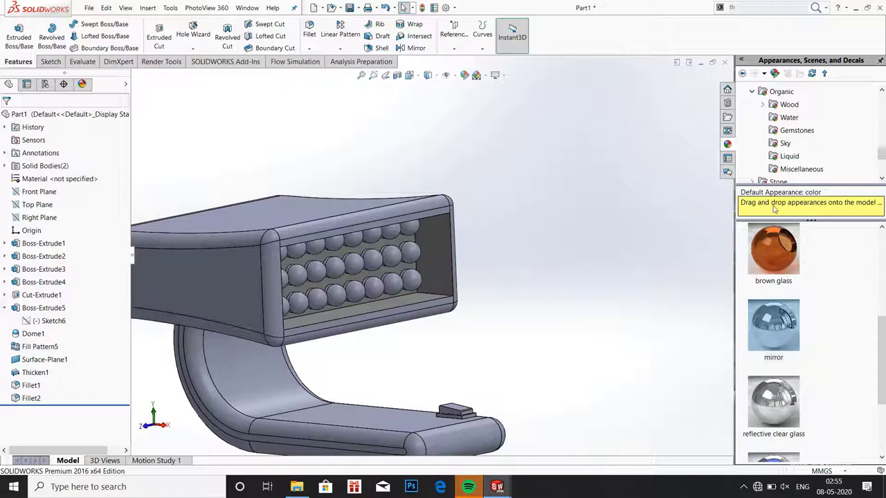
- Browse the Lights appearances (LED, Backlit LCD, Area Light) and settle on the Neon Tube swatches
scroll(784, 142, "down", 3)
scroll(783, 136, "up", 2)
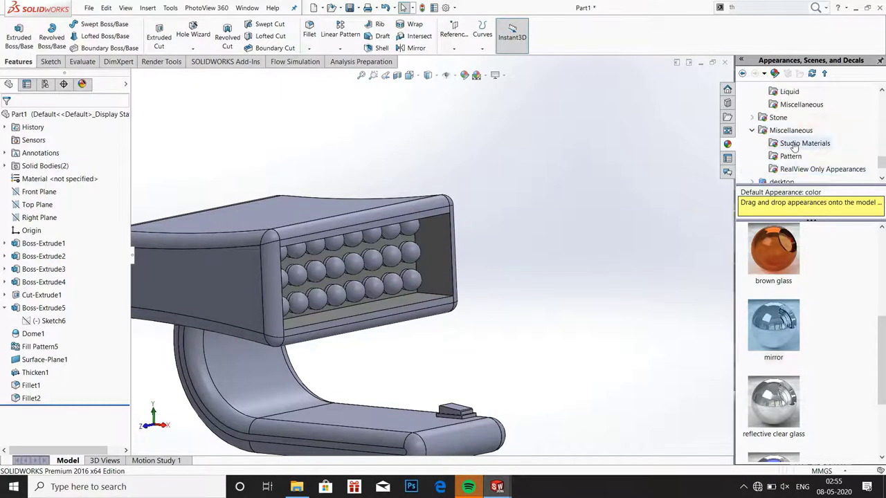
scroll(782, 137, "up", 2)
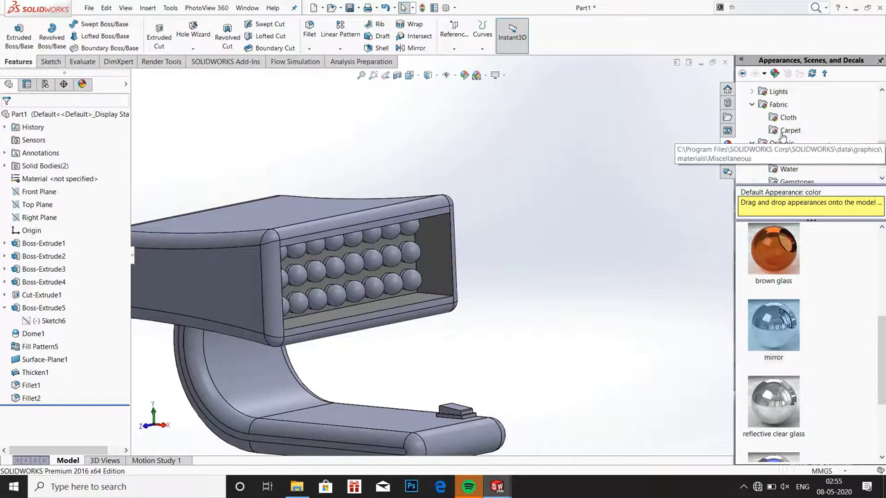
left_click(750, 92)
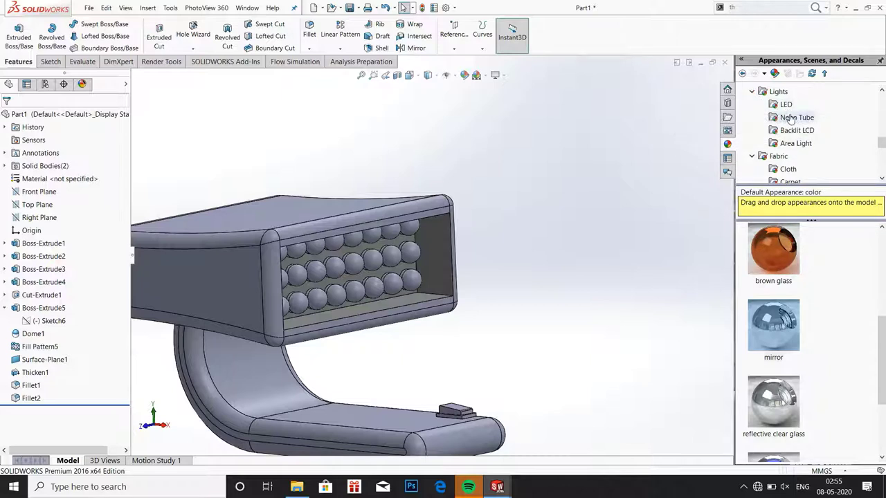
left_click(793, 119)
scroll(804, 309, "down", 3)
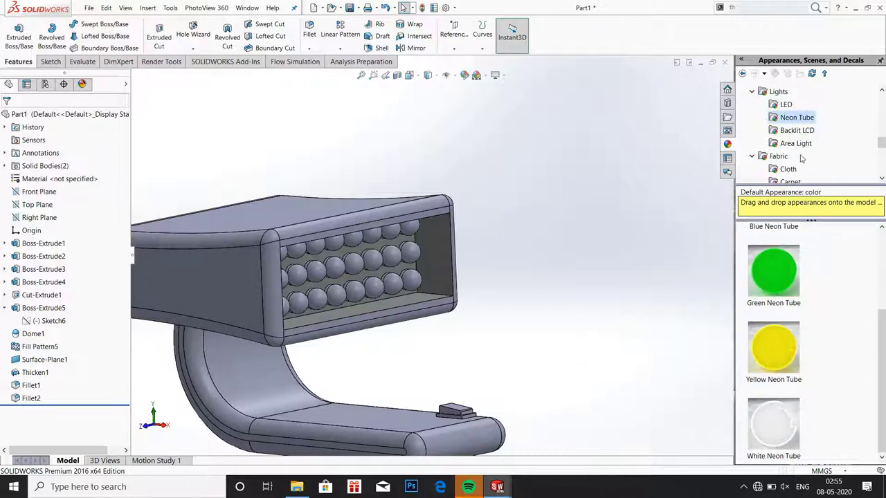
left_click(796, 130)
left_click(793, 142)
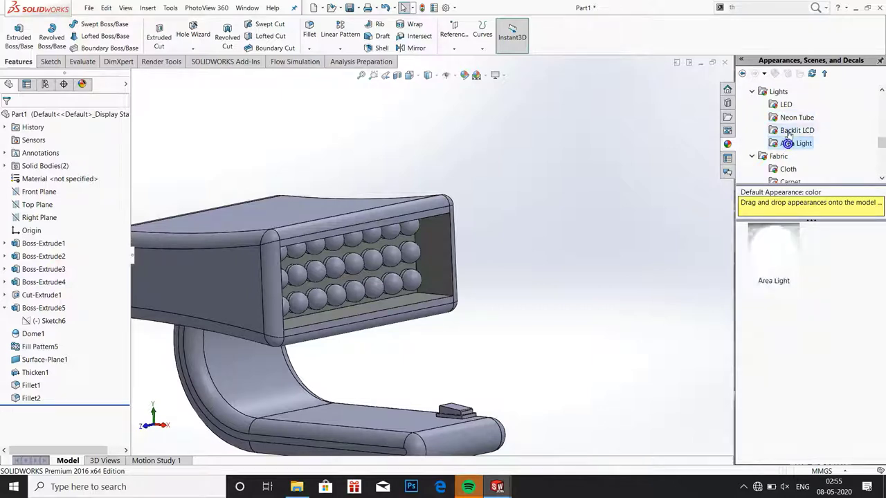
left_click(795, 130)
left_click(796, 118)
left_click(786, 104)
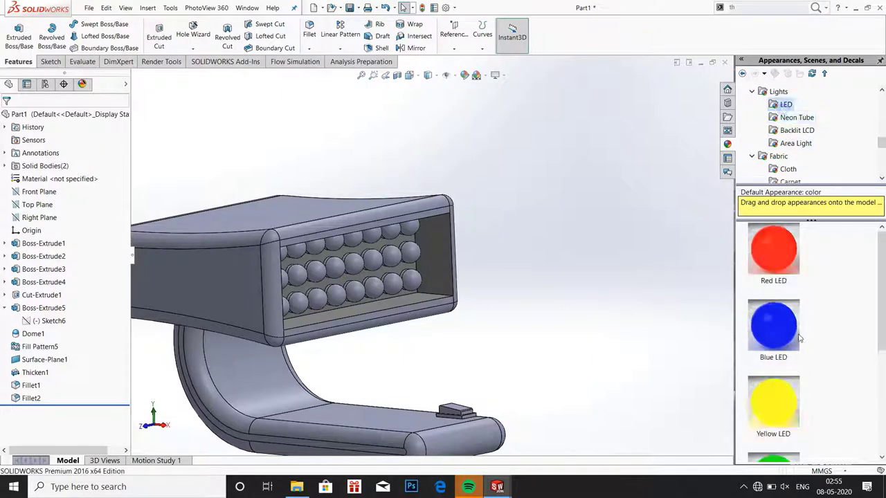
scroll(799, 337, "down", 3)
left_click(789, 118)
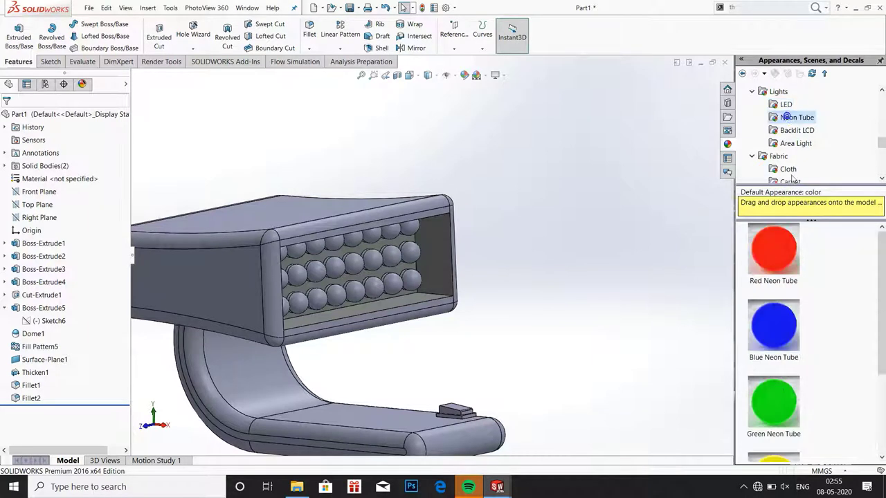
scroll(774, 401, "down", 3)
- Apply White Neon Tube to the Fill Pattern5 LED bulbs
left_click_drag(773, 446, 436, 315)
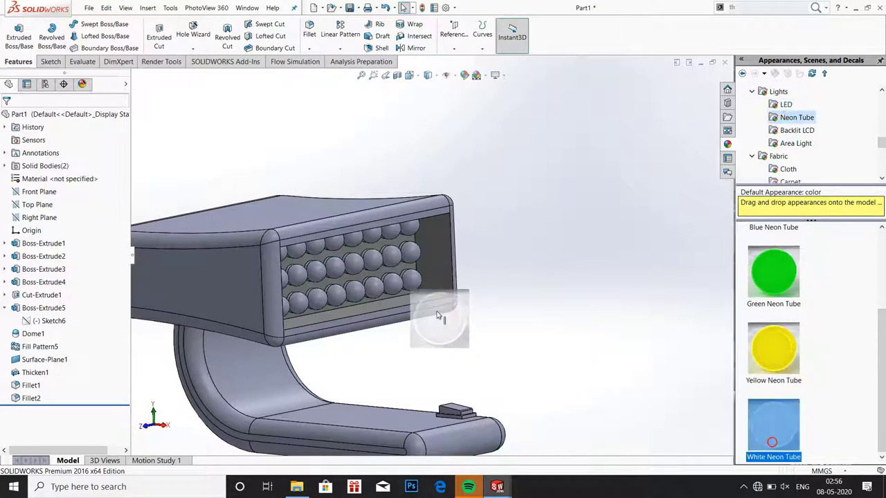
left_click_drag(382, 286, 392, 284)
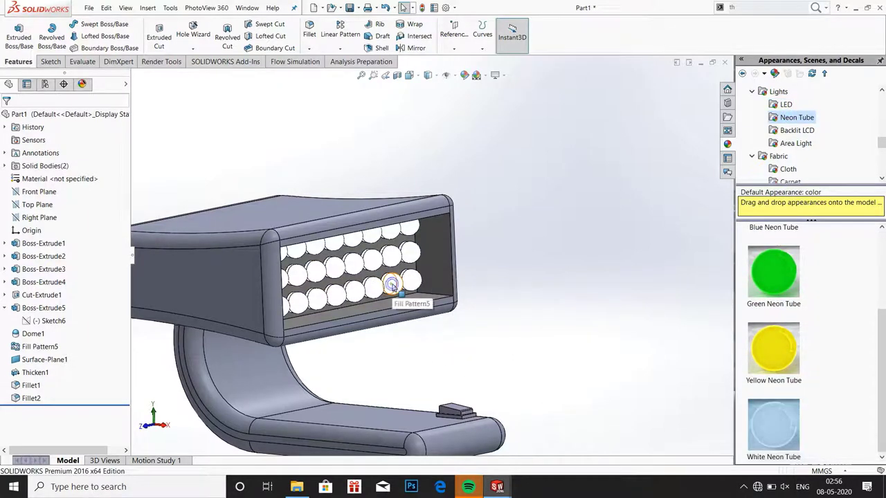
left_click(392, 284)
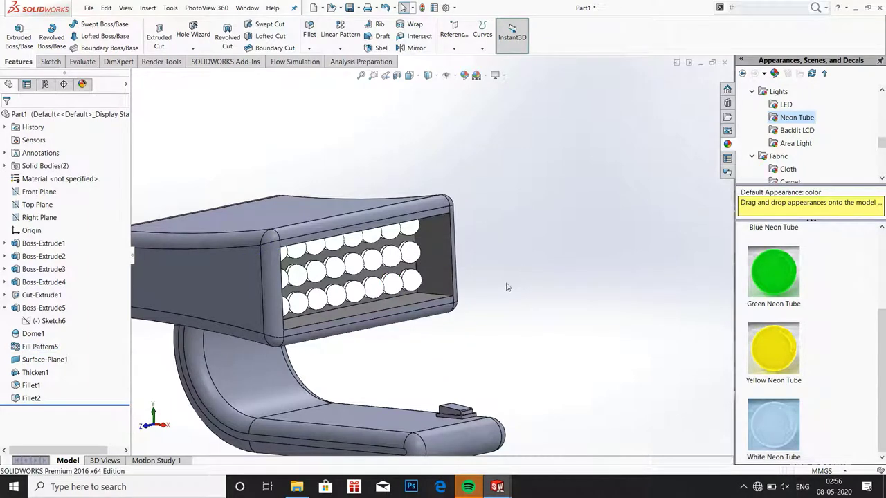
middle_click_drag(506, 287, 595, 297)
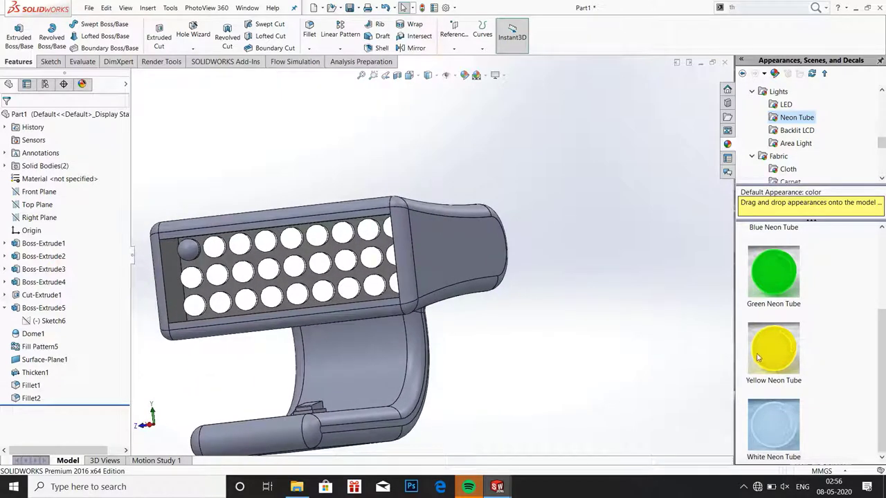
- Apply White Neon Tube to the dome bulb
left_click_drag(768, 432, 192, 256)
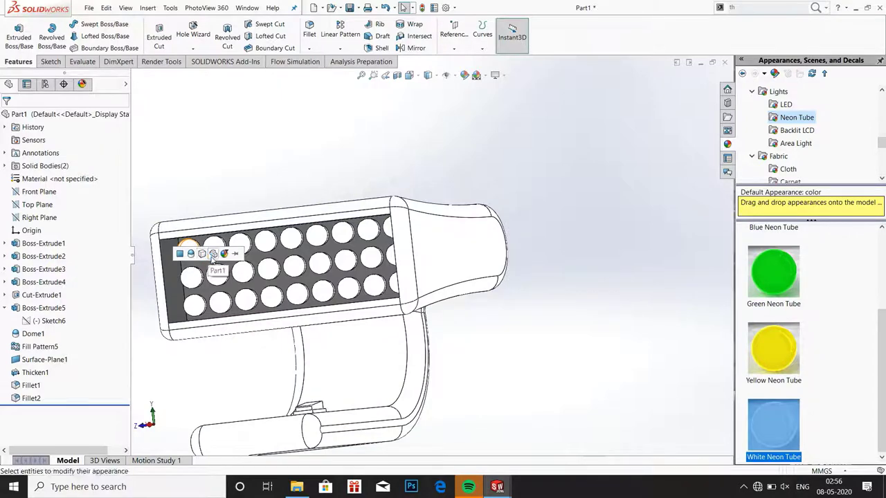
left_click(194, 257)
scroll(233, 174, "down", 1)
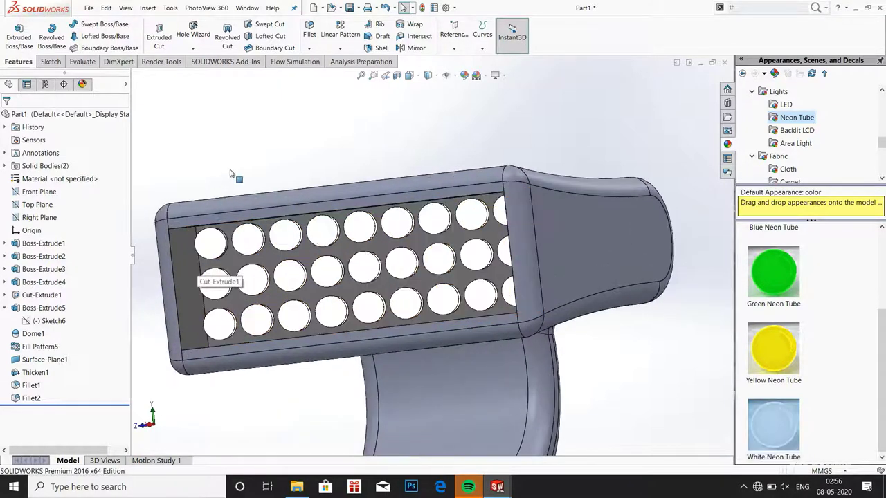
scroll(237, 181, "down", 1)
scroll(241, 187, "down", 1)
left_click_drag(262, 265, 263, 267)
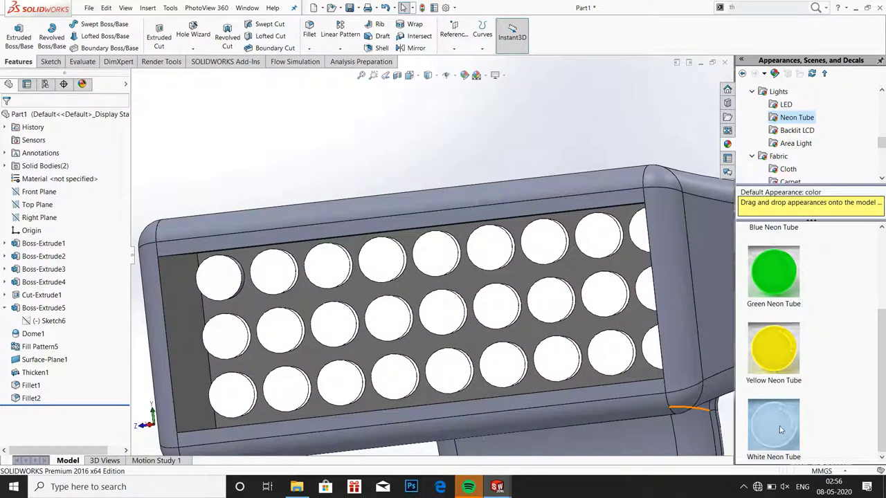
- Apply White Neon Tube to the first lens as well
left_click_drag(780, 430, 245, 280)
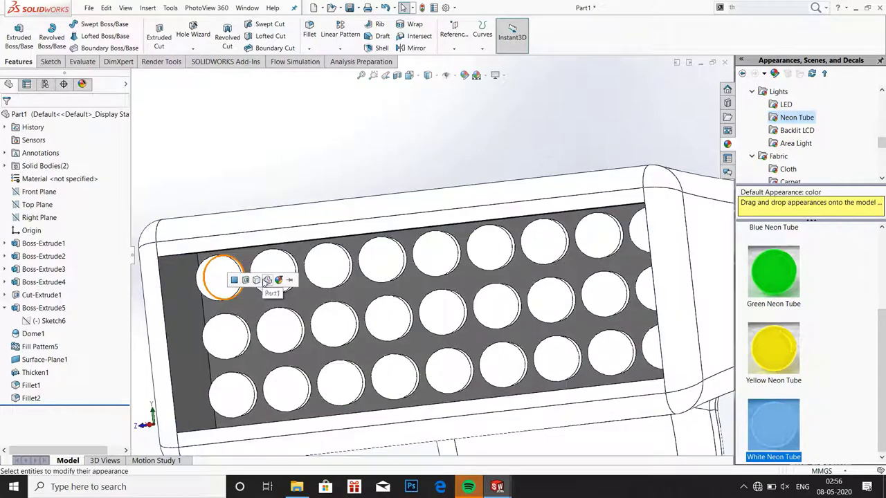
left_click(256, 281)
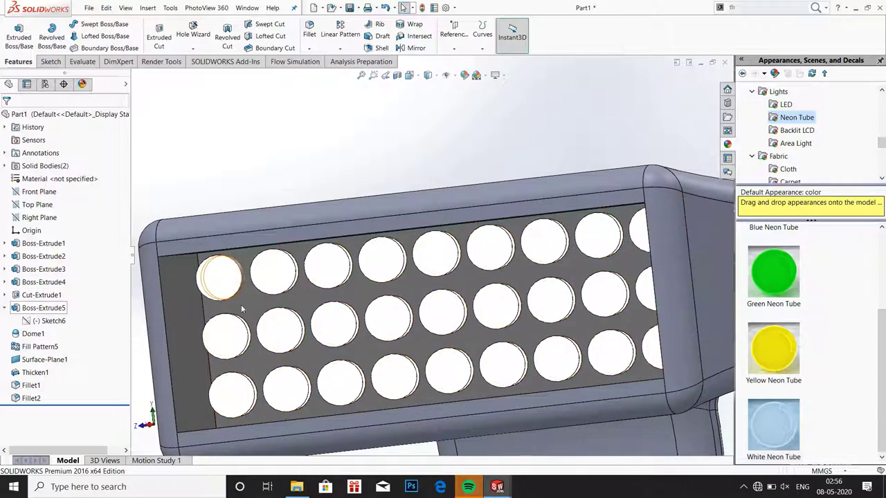
left_click_drag(773, 423, 48, 309)
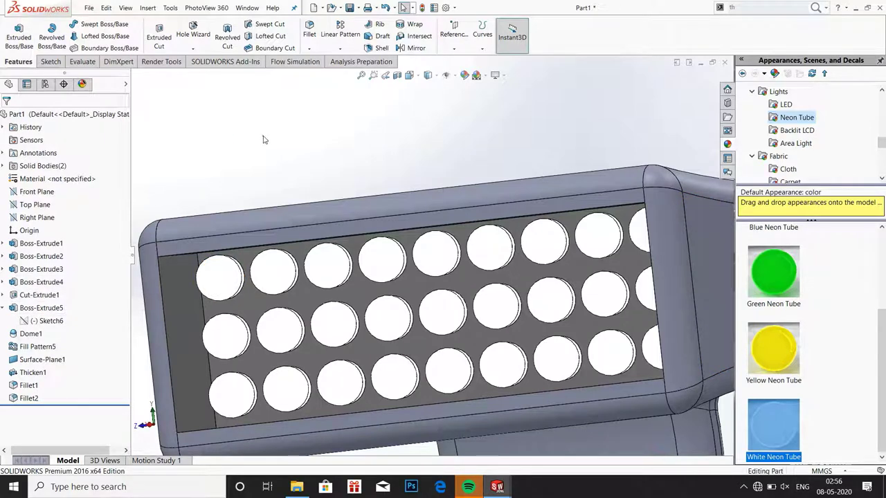
scroll(263, 139, "up", 5)
middle_click_drag(263, 140, 418, 162)
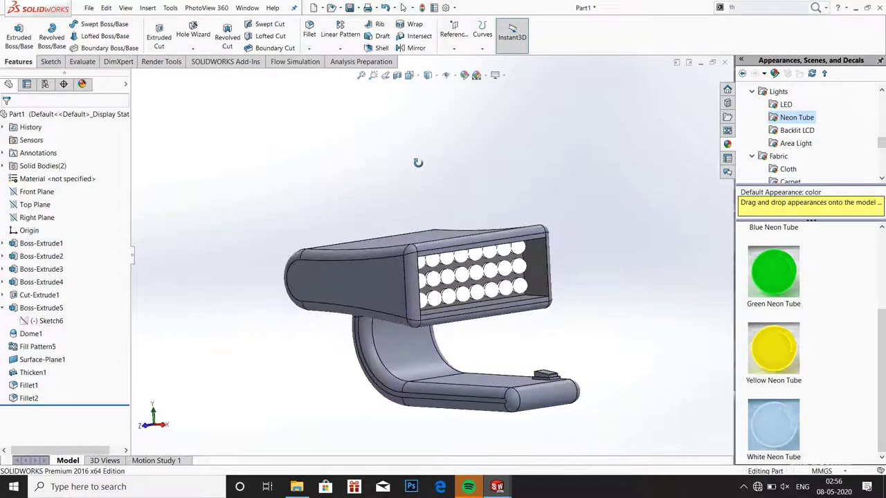
scroll(583, 295, "down", 3)
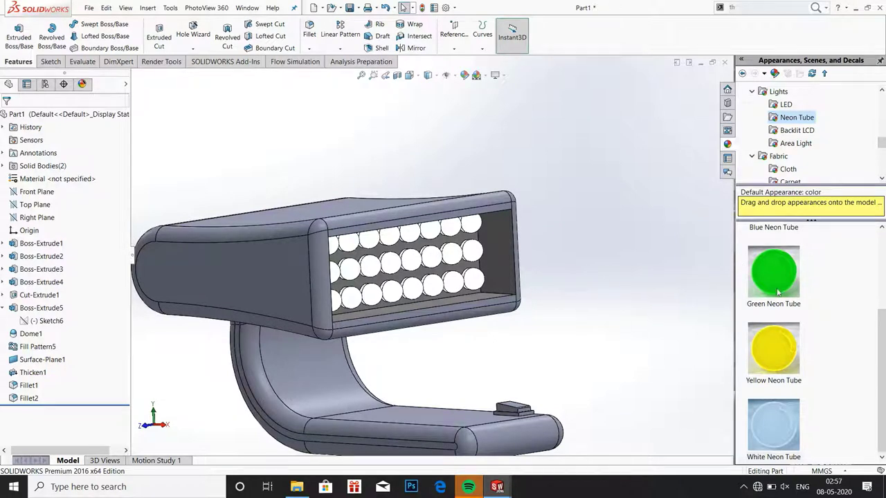
- Apply dark grey medium gloss plastic to the arm face
scroll(778, 293, "up", 3)
scroll(764, 122, "down", 2)
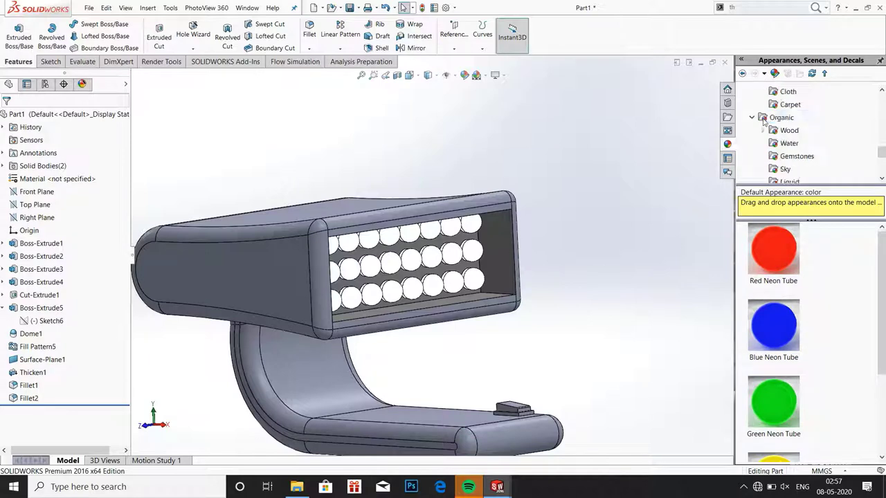
scroll(764, 122, "up", 5)
scroll(764, 122, "up", 3)
left_click(752, 104)
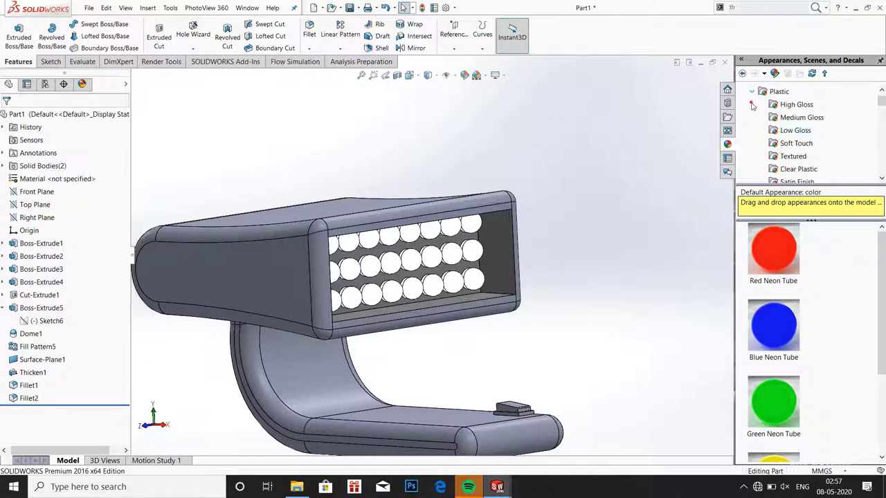
left_click(780, 130)
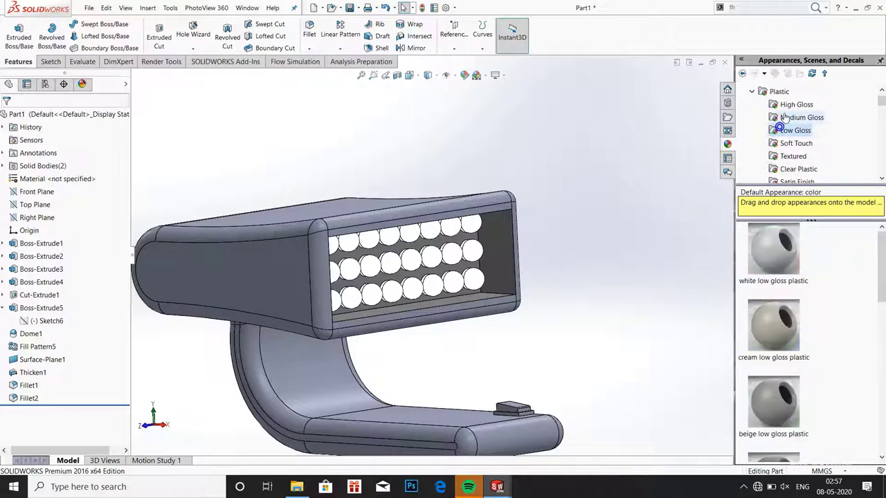
left_click(789, 117)
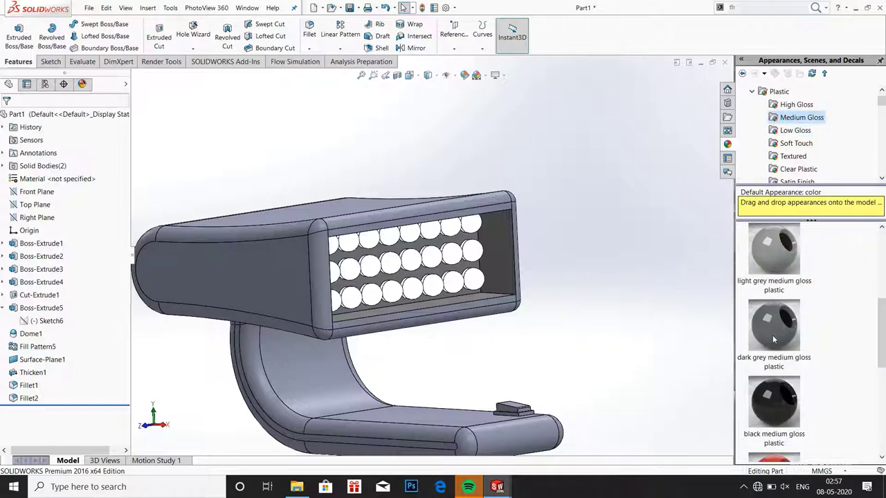
left_click_drag(773, 335, 394, 324)
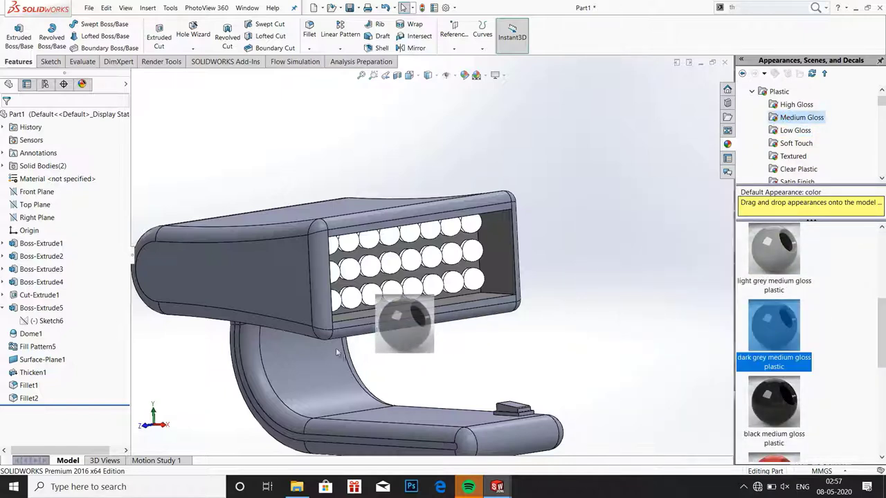
left_click_drag(336, 348, 315, 389)
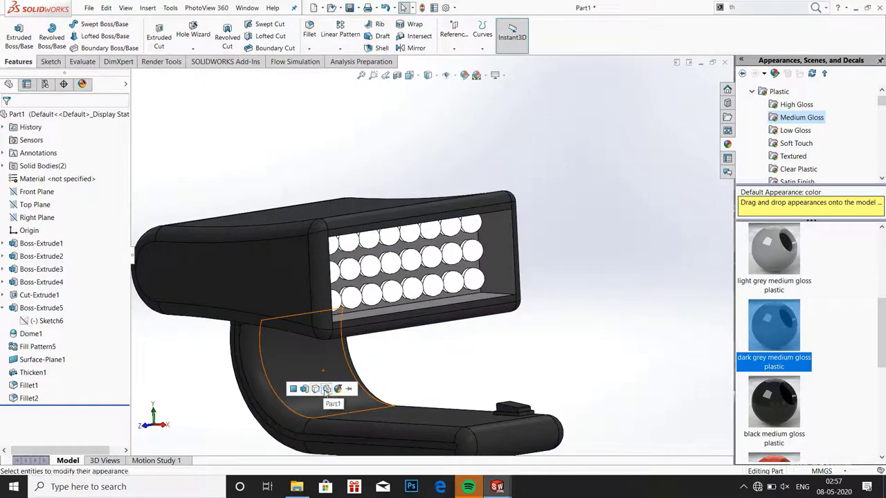
left_click(304, 389)
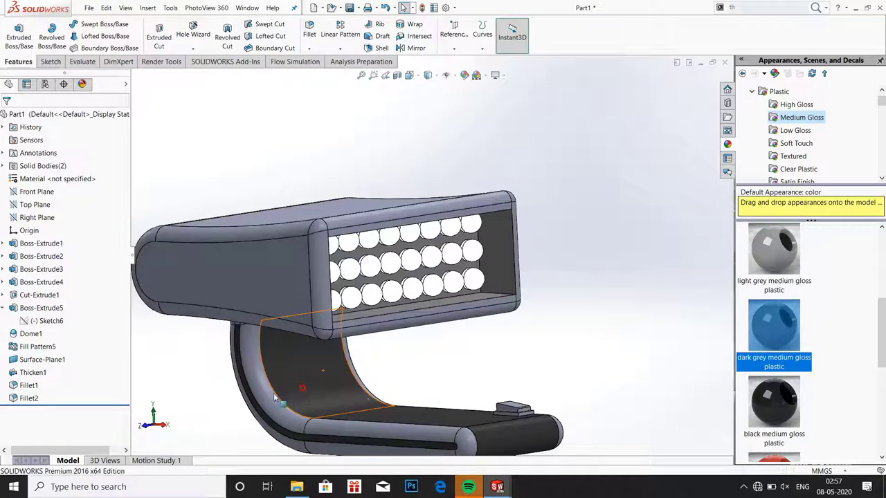
mouse_move(273, 393)
middle_mouse_down()
mouse_move(200, 389)
mouse_move(268, 398)
middle_mouse_up()
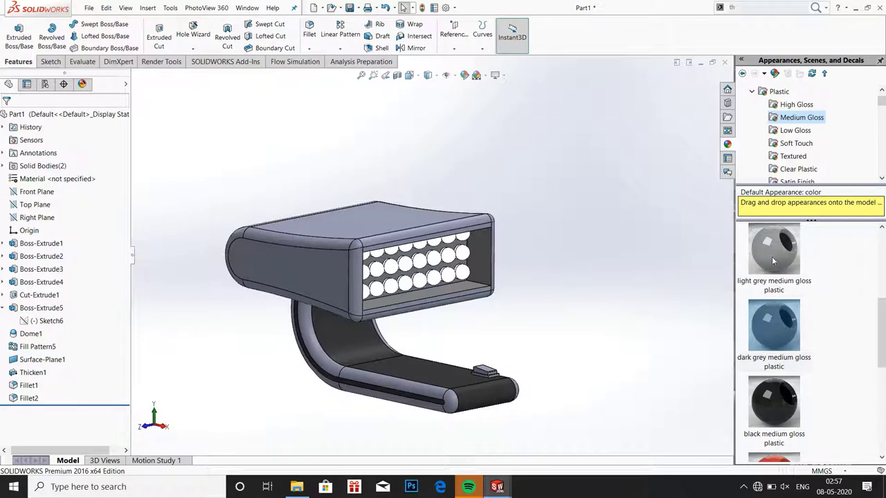
- Colour the housing body and the Fillet1 lower band blue medium gloss plastic
scroll(778, 371, "down", 3)
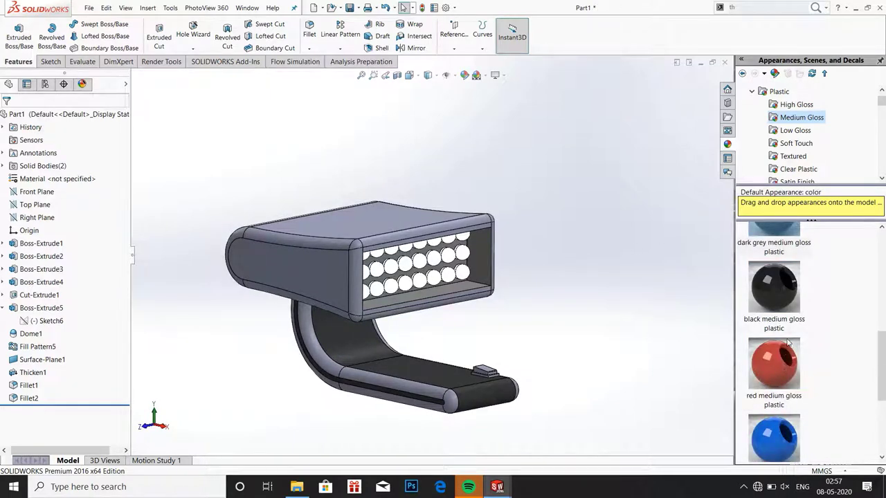
scroll(785, 357, "down", 3)
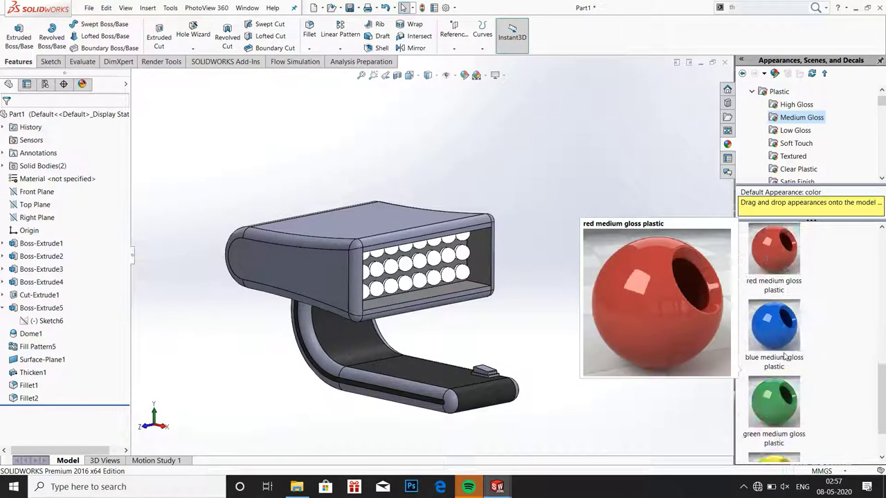
left_click_drag(774, 330, 353, 228)
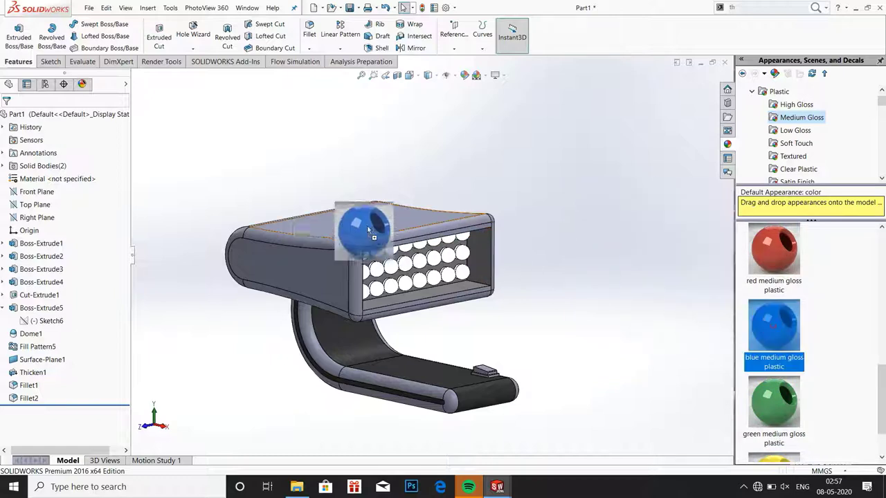
left_click(330, 231)
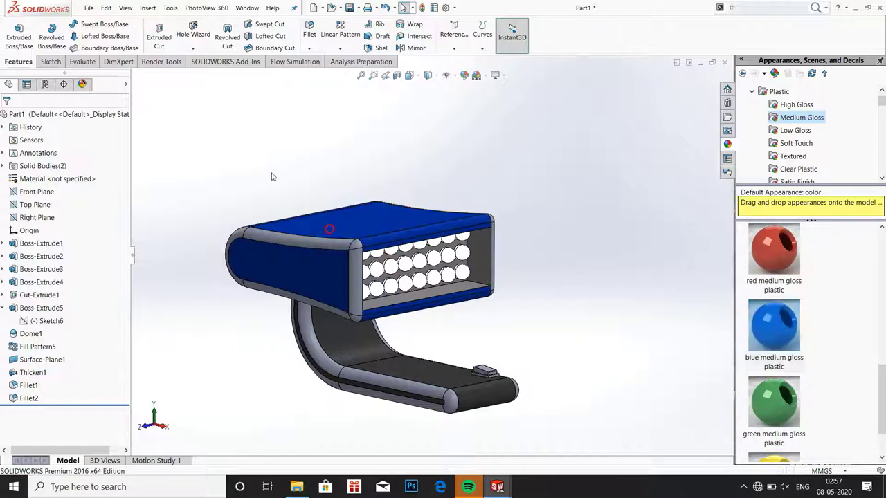
left_click_drag(759, 329, 408, 386)
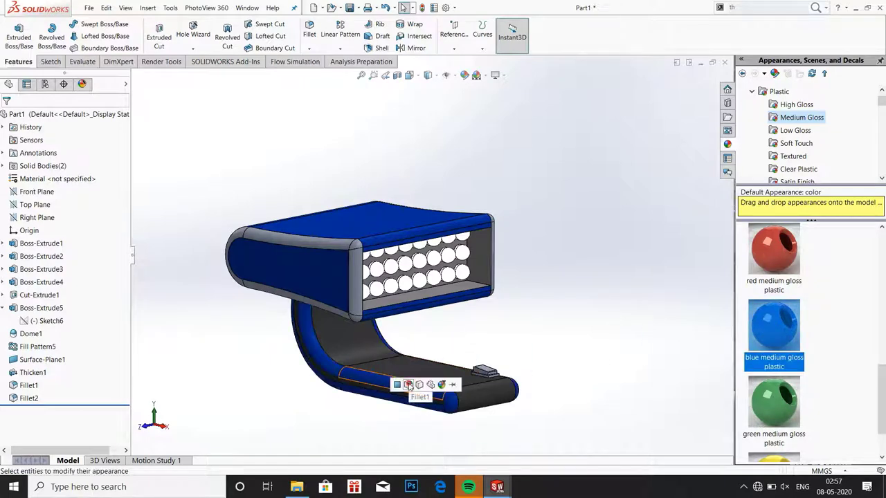
left_click(408, 386)
- Make the Fillet2 front rim black plastic
scroll(774, 312, "up", 3)
mouse_move(774, 287)
left_mouse_down()
mouse_move(505, 257)
mouse_move(356, 269)
left_mouse_up()
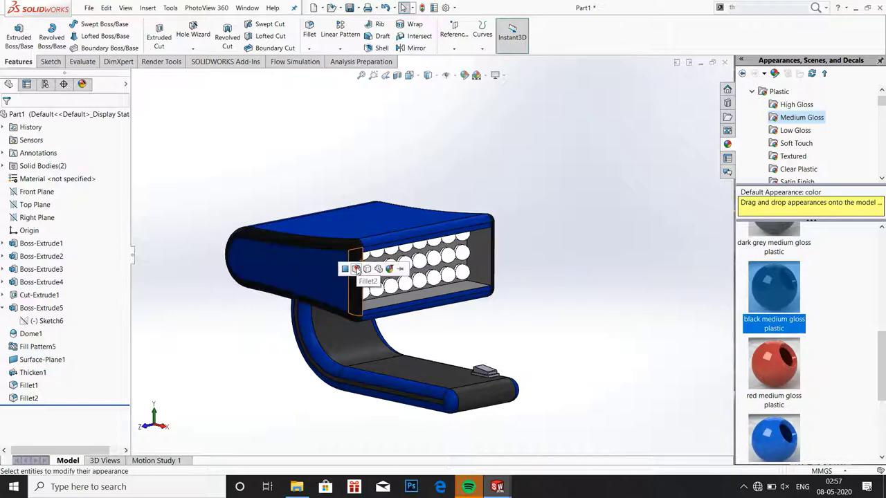
left_click(356, 270)
mouse_move(510, 276)
middle_mouse_down()
mouse_move(529, 268)
mouse_move(443, 346)
middle_mouse_up()
scroll(423, 357, "down", 3)
scroll(423, 357, "down", 3)
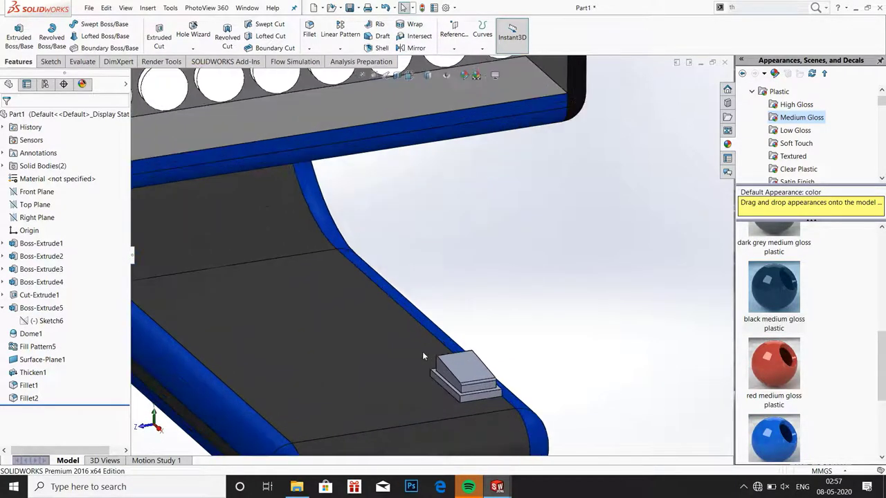
- Give the small button a blue base and a red top
left_click_drag(774, 436, 487, 404)
left_click(488, 404)
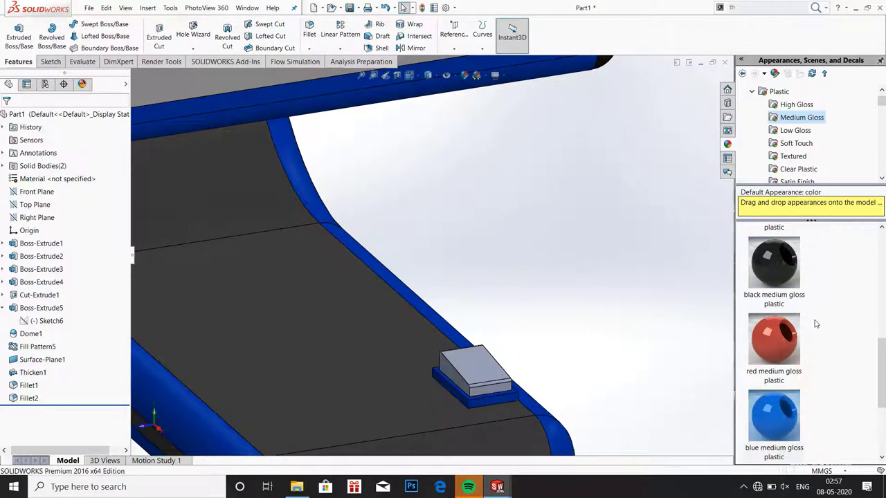
left_click_drag(775, 351, 484, 377)
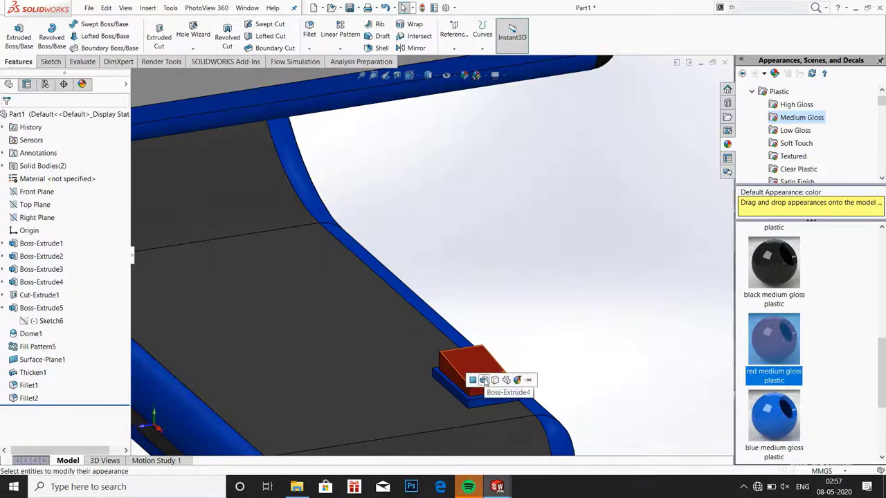
left_click(483, 379)
scroll(345, 354, "down", 2)
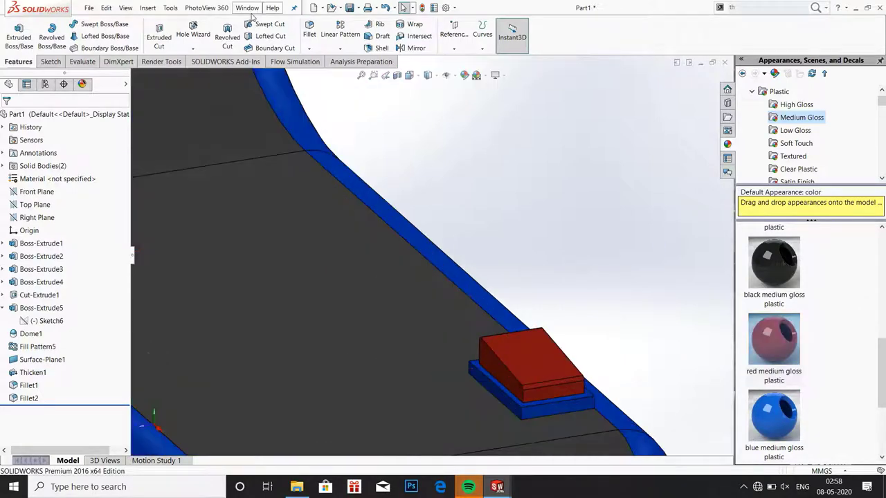
- Start a fillet with a 0.1 mm radius and clear its initial selection
left_click(307, 34)
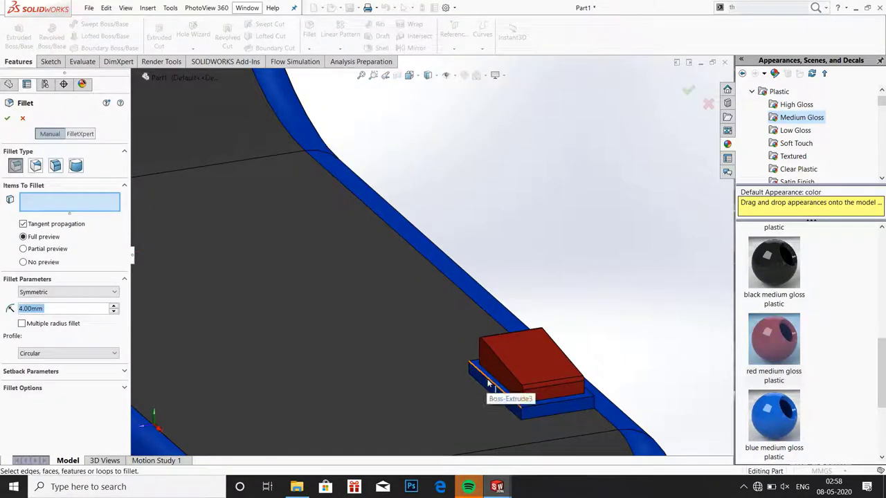
left_click(495, 385)
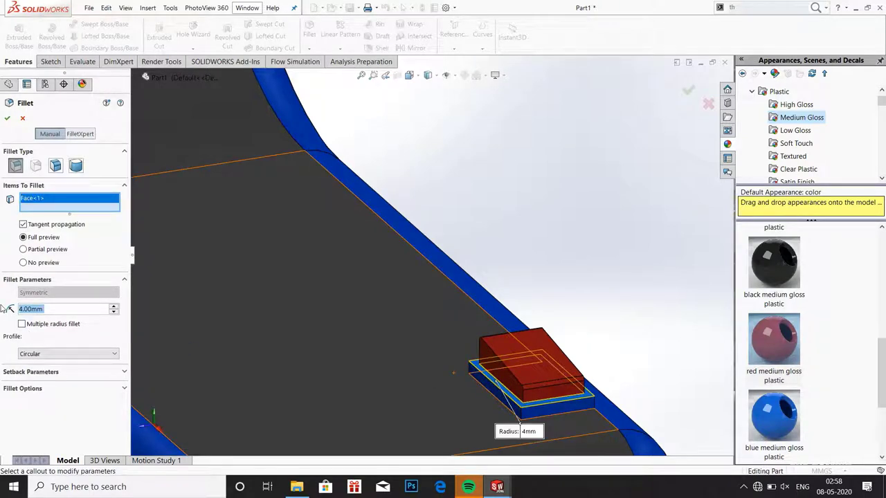
type("0.5")
key("Return")
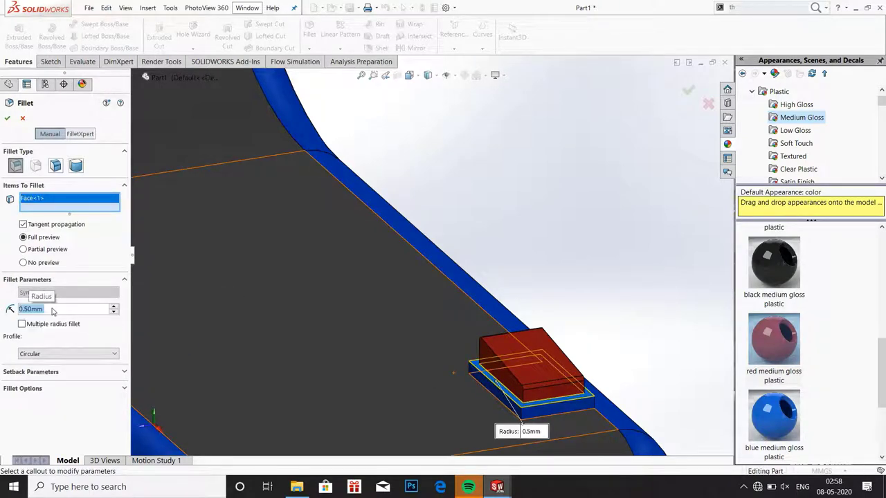
type("0.1")
key("Return")
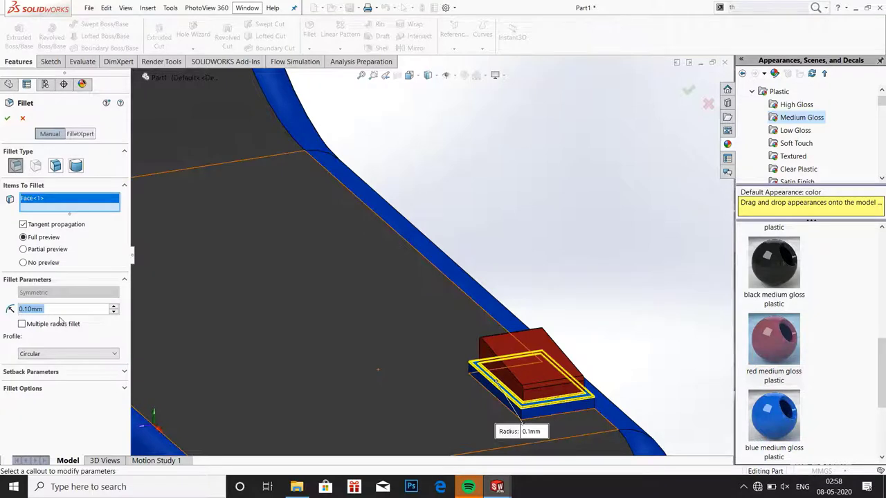
right_click(46, 206)
left_click(62, 212)
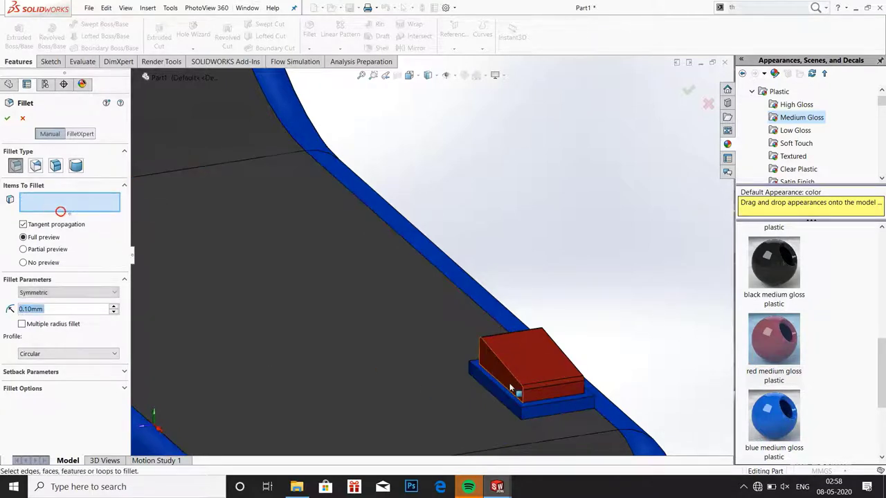
- Select three edges of the button's base plate for the fillet
scroll(510, 393, "down", 2)
scroll(505, 391, "down", 2)
left_click(496, 389)
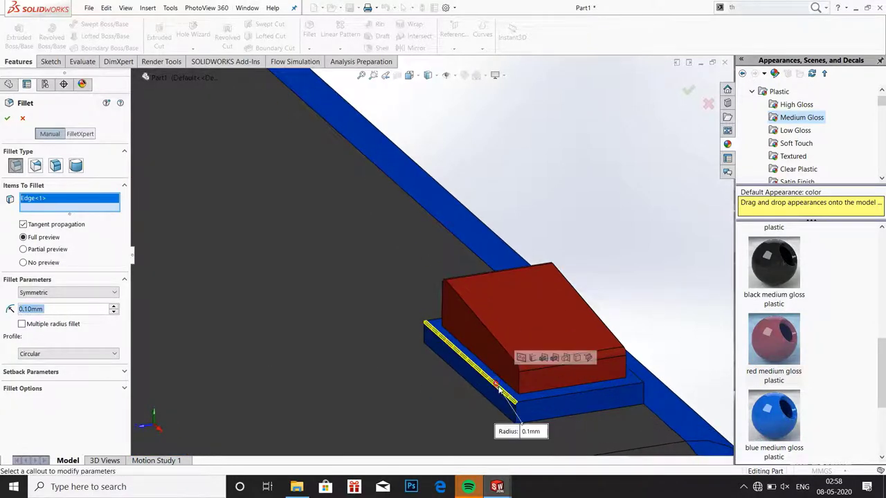
left_click(547, 403)
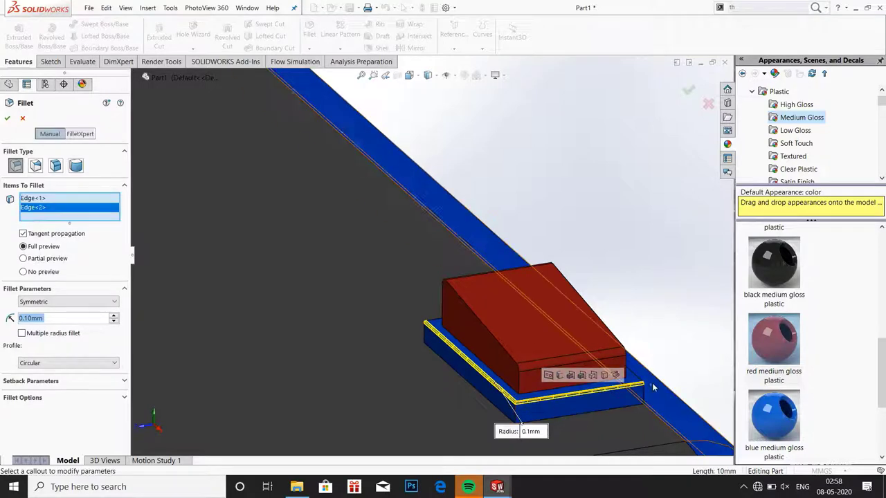
middle_click_drag(548, 405, 586, 380)
left_click(587, 380)
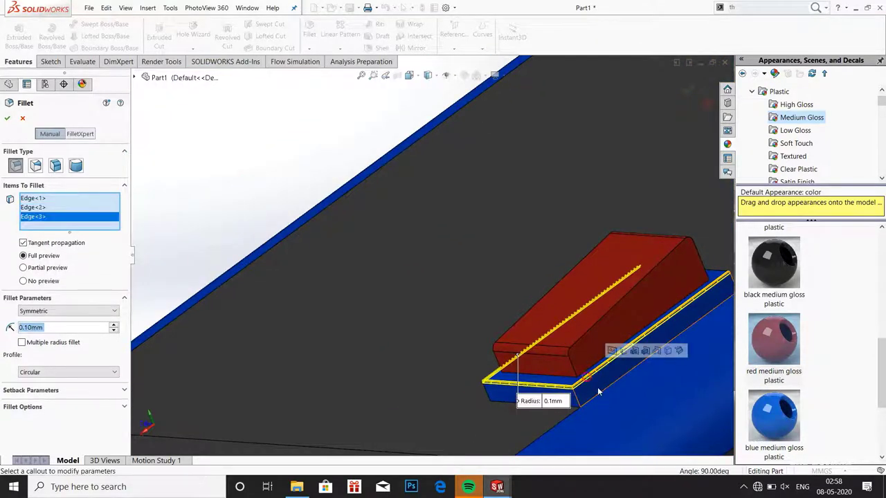
- Add four base plate faces and apply the 0.1 mm fillet
left_click(599, 390)
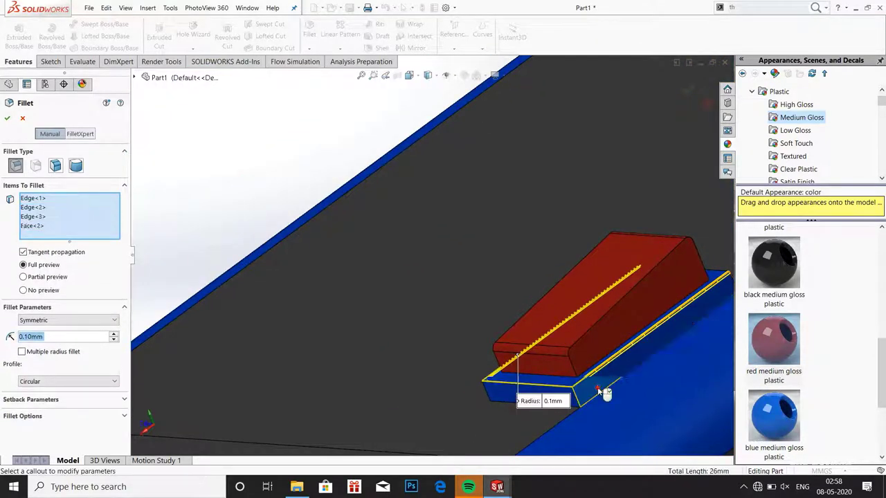
left_click(565, 400)
left_click(497, 395)
middle_click_drag(497, 395, 416, 353)
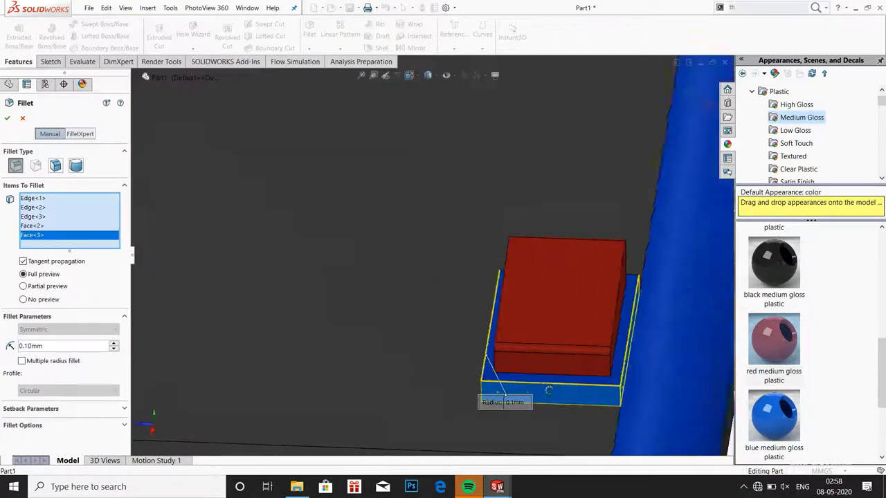
left_click(416, 353)
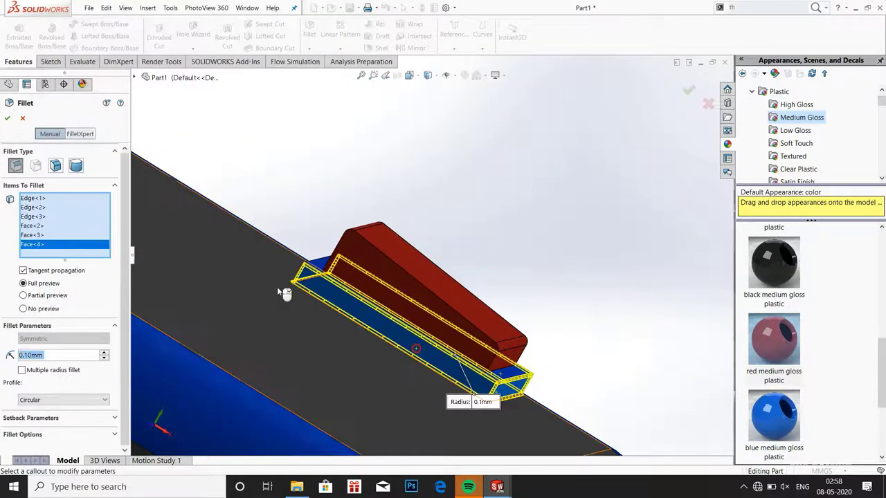
middle_click_drag(288, 291, 321, 295)
left_click(245, 226)
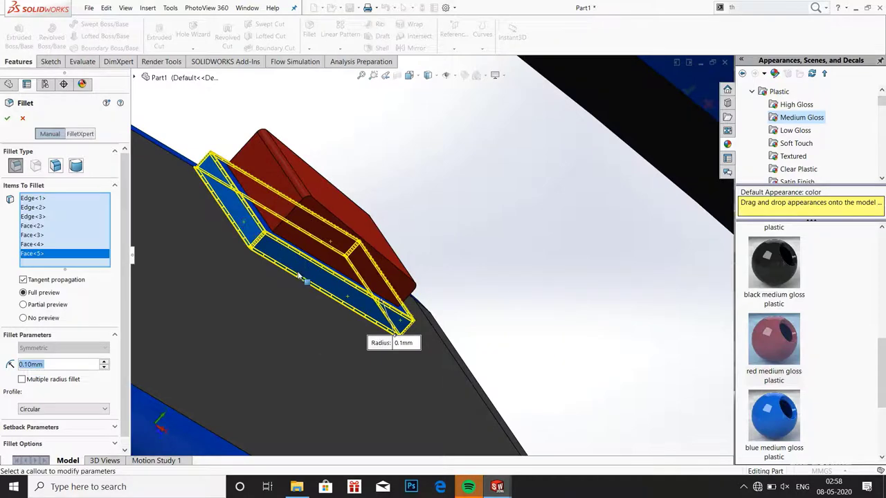
middle_click_drag(254, 228, 125, 168)
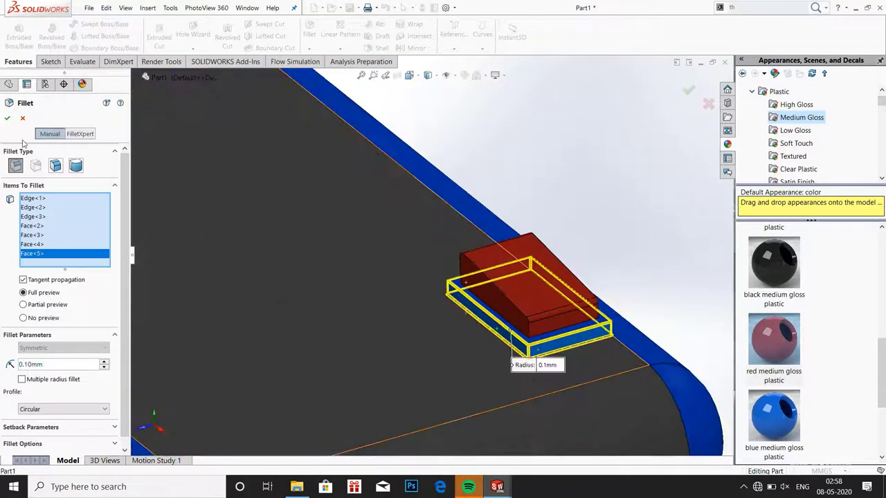
left_click(8, 121)
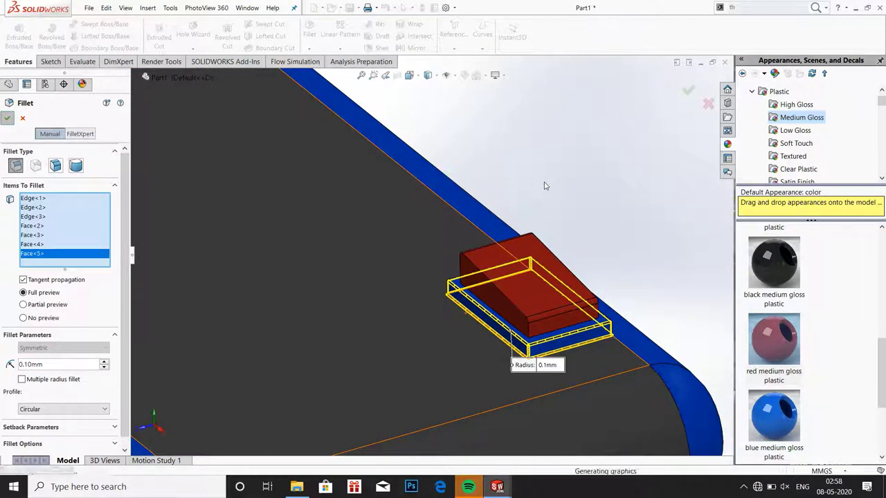
- Apply the black plastic appearance to the new Fillet3 and zoom in on the red button
scroll(615, 253, "down", 1)
scroll(587, 340, "down", 1)
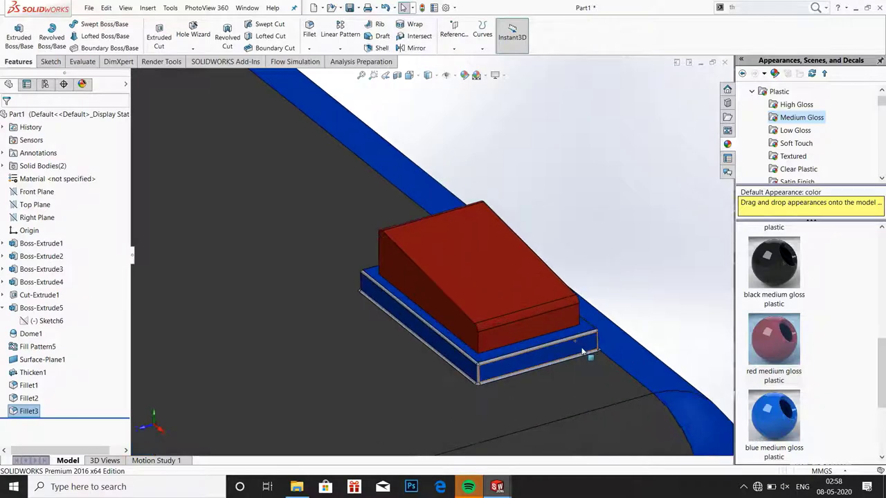
scroll(587, 340, "down", 2)
scroll(588, 339, "down", 2)
mouse_move(588, 339)
middle_mouse_down()
mouse_move(581, 335)
mouse_move(732, 290)
middle_mouse_up()
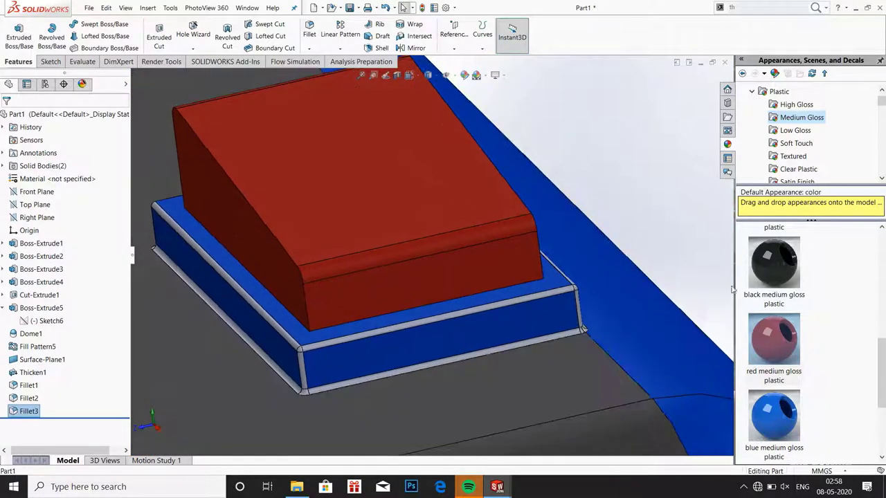
left_click_drag(763, 282, 543, 342)
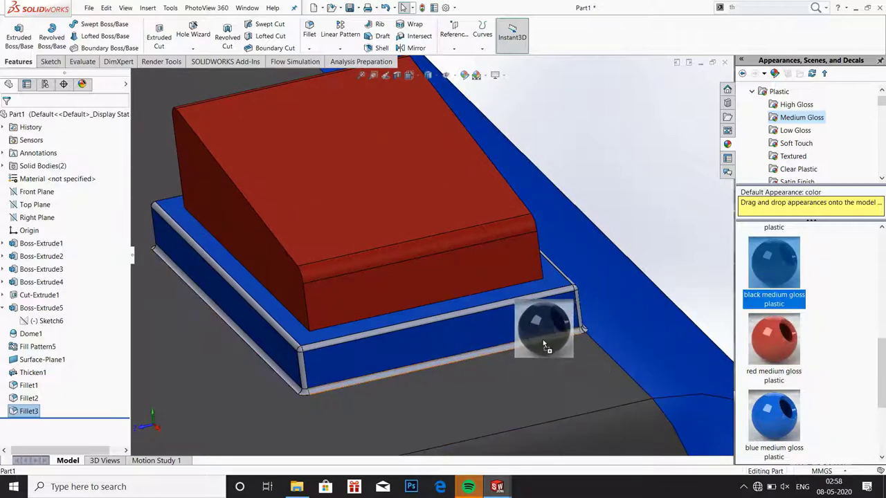
left_click(544, 342)
scroll(266, 210, "up", 3)
scroll(266, 210, "up", 2)
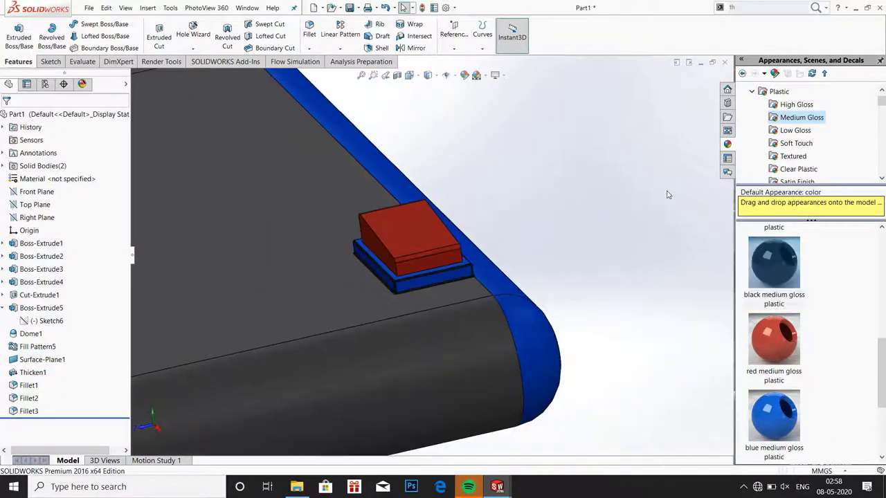
scroll(266, 209, "down", 2)
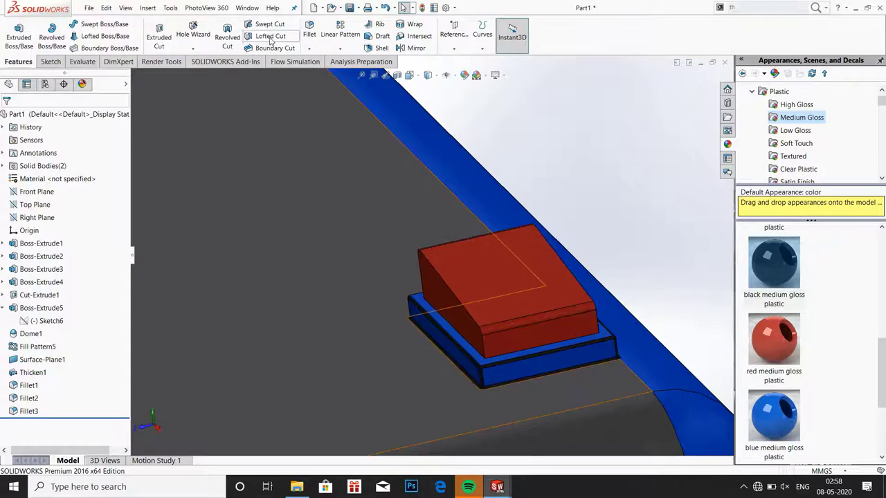
- Fillet three top edges of the red button at 0.10 mm
left_click(311, 35)
left_click(442, 284)
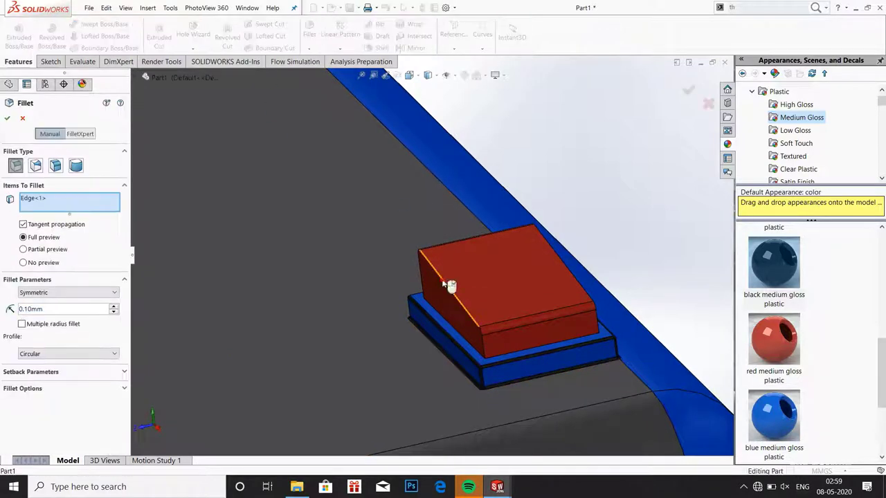
left_click(580, 290)
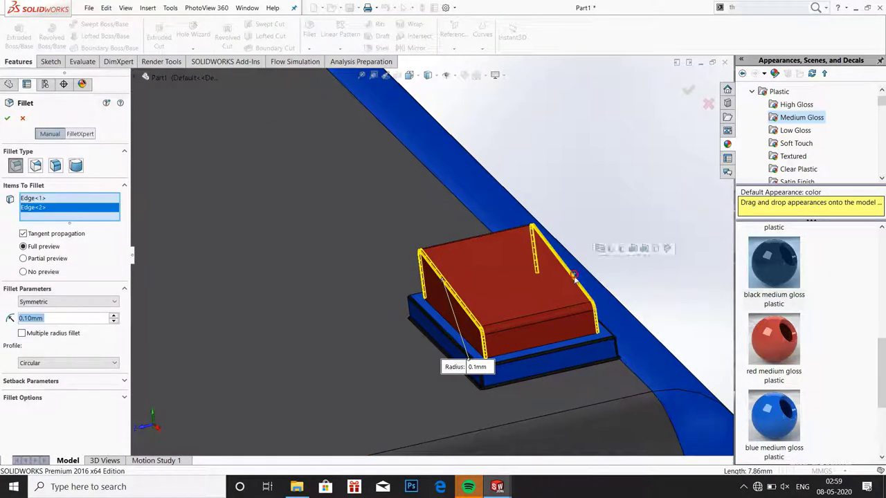
left_click(543, 356)
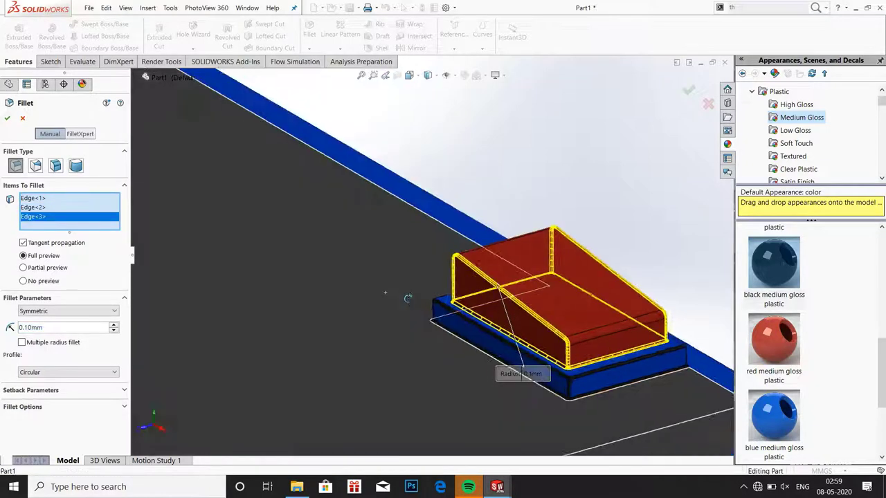
middle_click_drag(407, 314, 417, 304)
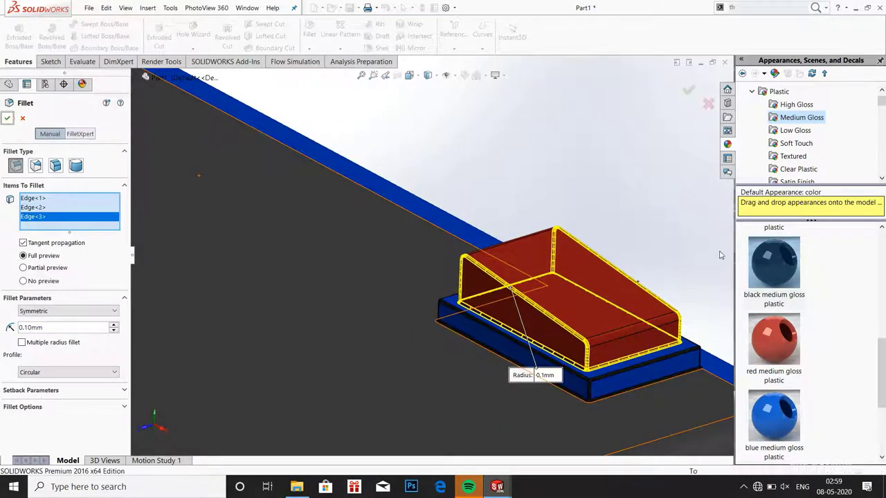
left_click(7, 118)
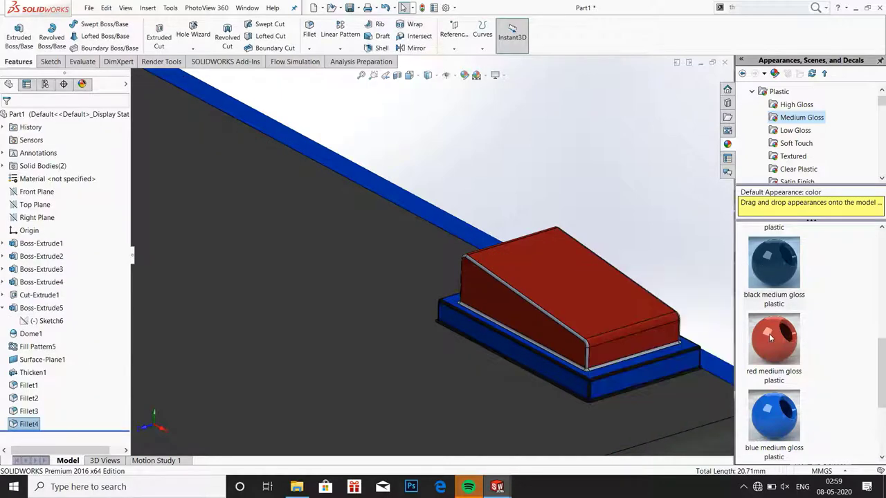
- Apply red medium gloss plastic to the button, then zoom to fit in Isometric view
left_click_drag(774, 339, 587, 353)
left_click(587, 354)
scroll(484, 276, "up", 5)
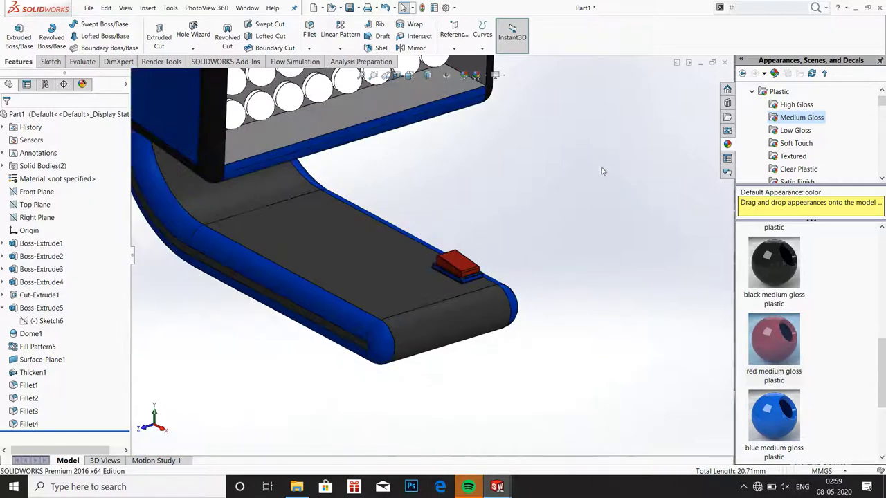
middle_click_drag(484, 208, 433, 151)
key("f")
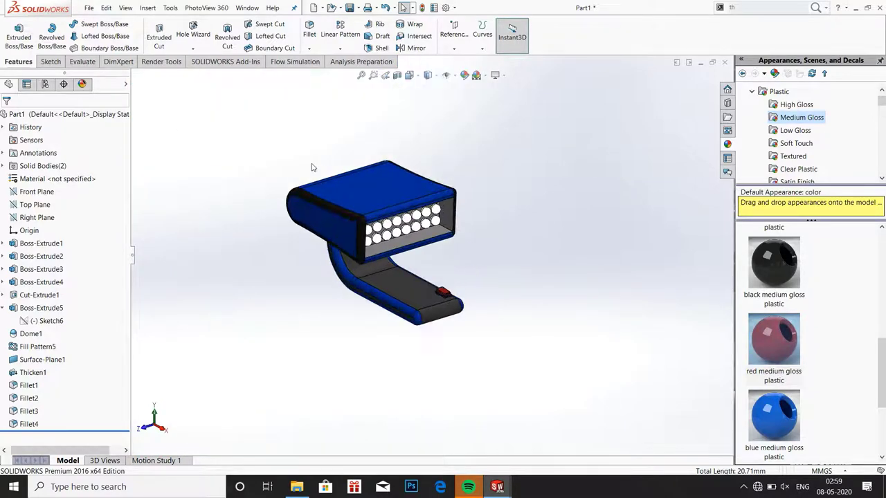
left_click(361, 75)
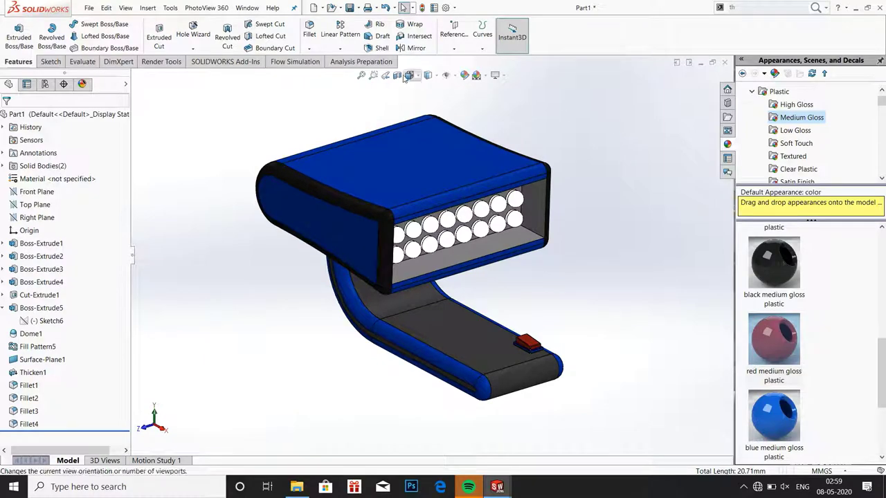
left_click(410, 75)
left_click(420, 222)
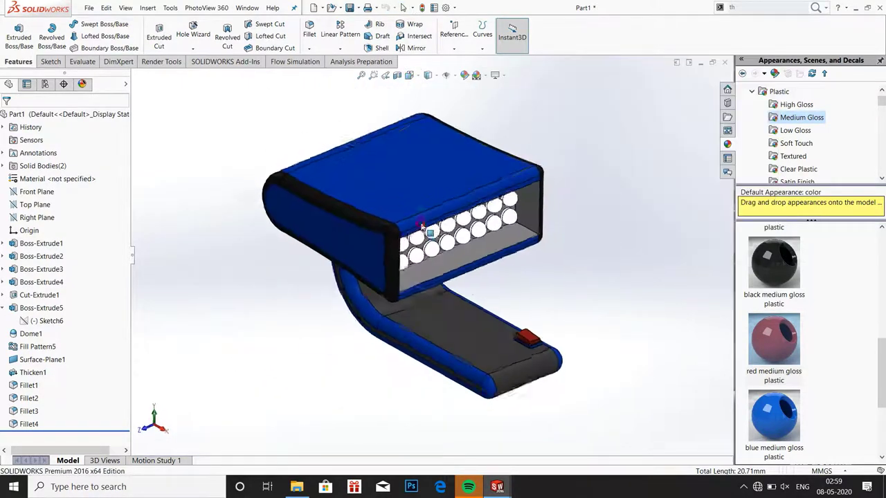
- Start a PhotoView 360 final render, then abort it and close the render and preview windows
left_click(165, 61)
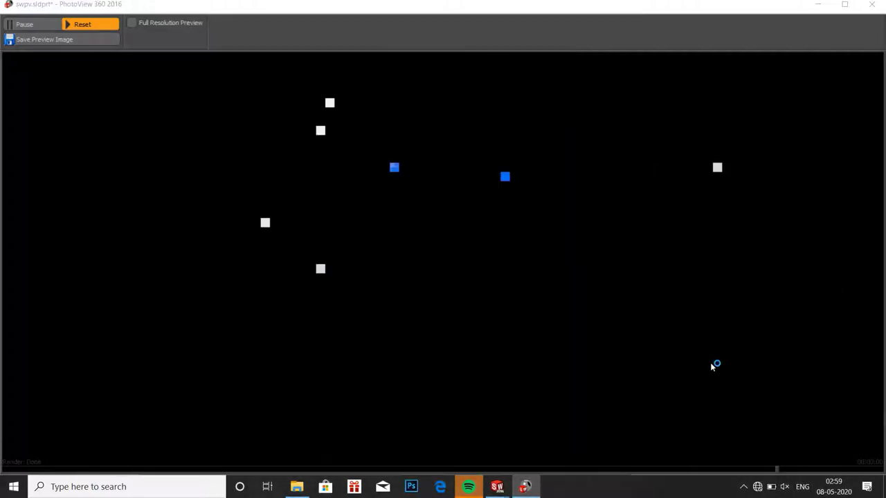
left_click(535, 448)
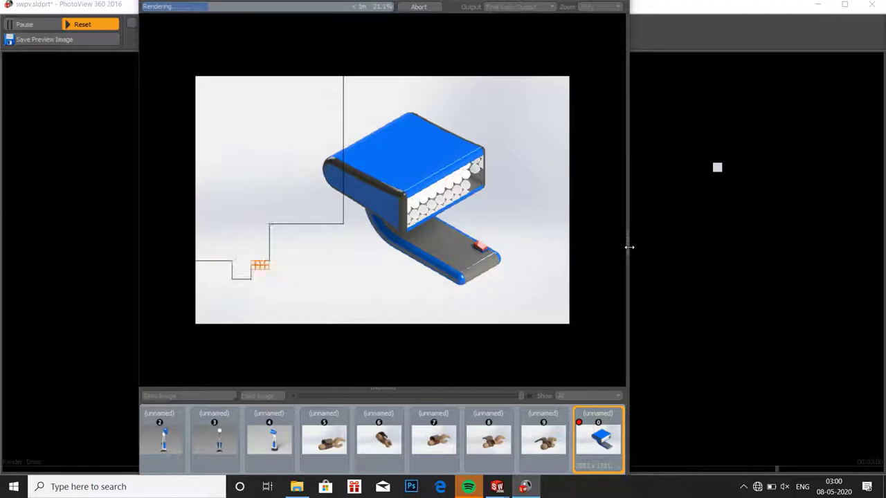
left_click(614, 9)
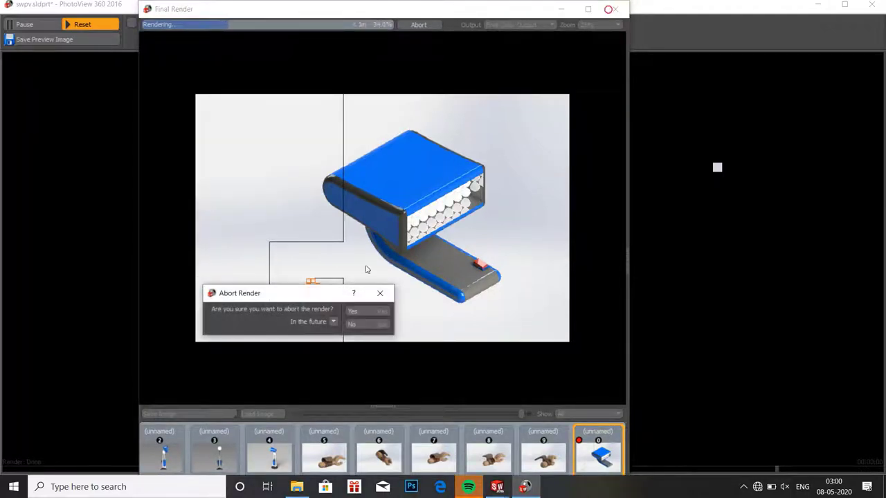
left_click(369, 315)
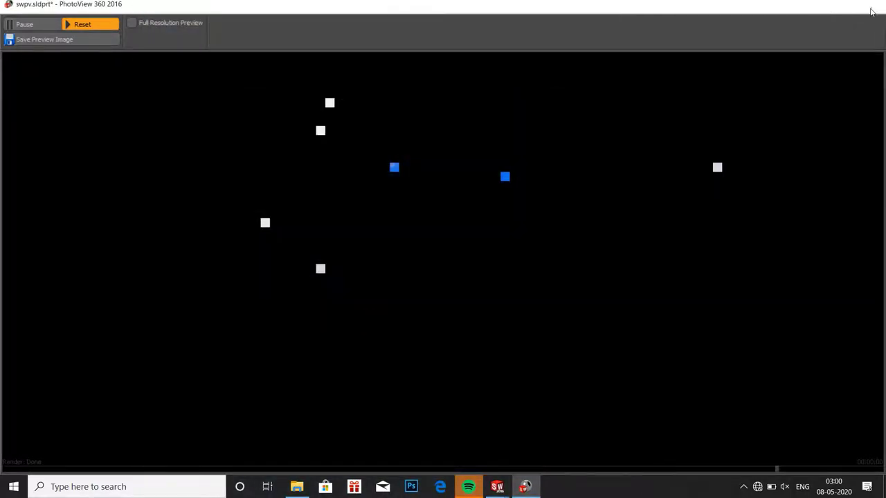
left_click(872, 4)
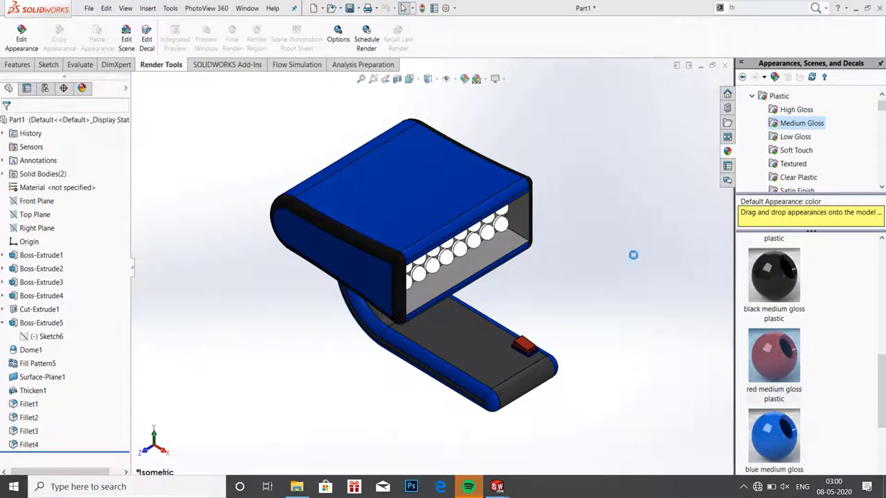
- Make the hidden Thicken1 cover in front of the LEDs visible again
right_click(31, 373)
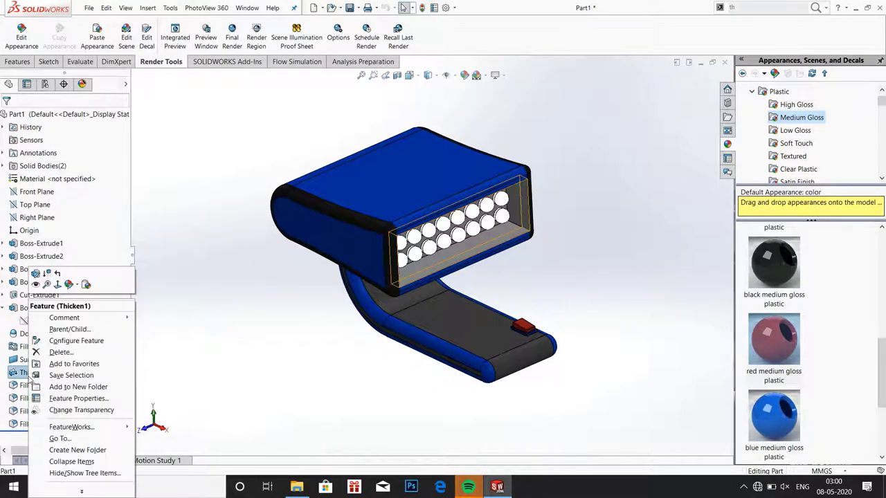
left_click(36, 284)
scroll(793, 149, "down", 1)
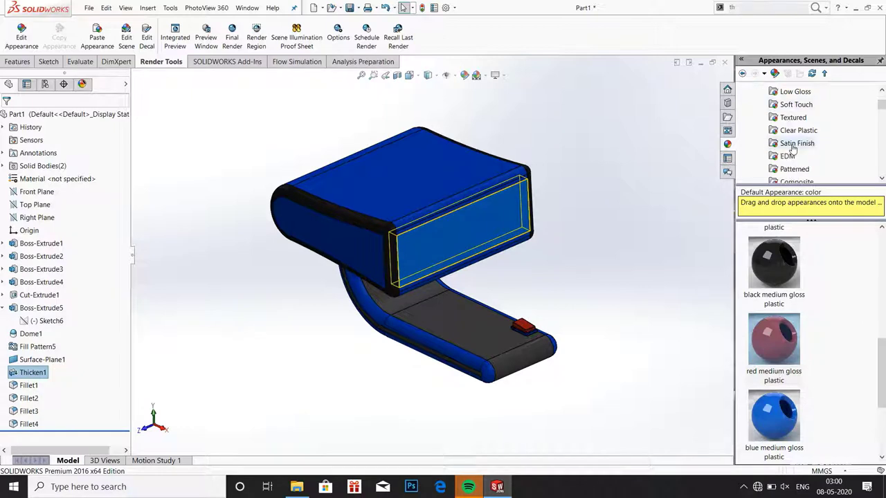
scroll(792, 149, "down", 1)
scroll(793, 149, "down", 1)
scroll(792, 149, "down", 5)
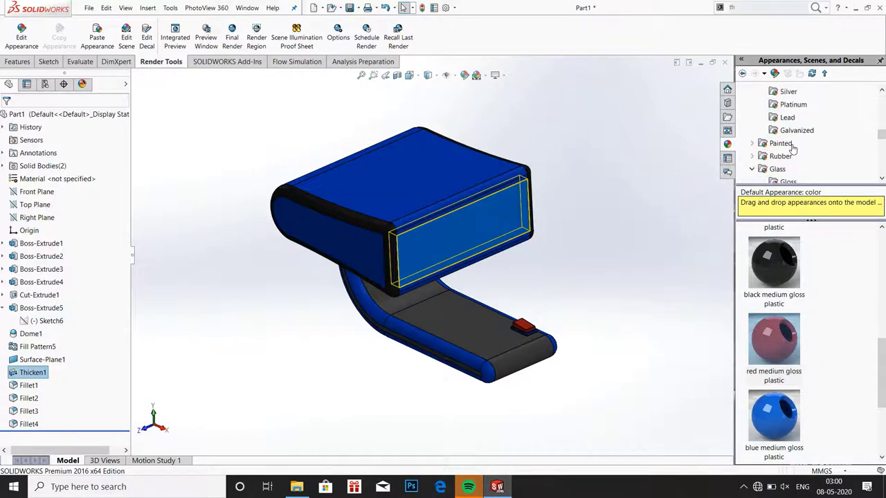
scroll(793, 149, "down", 1)
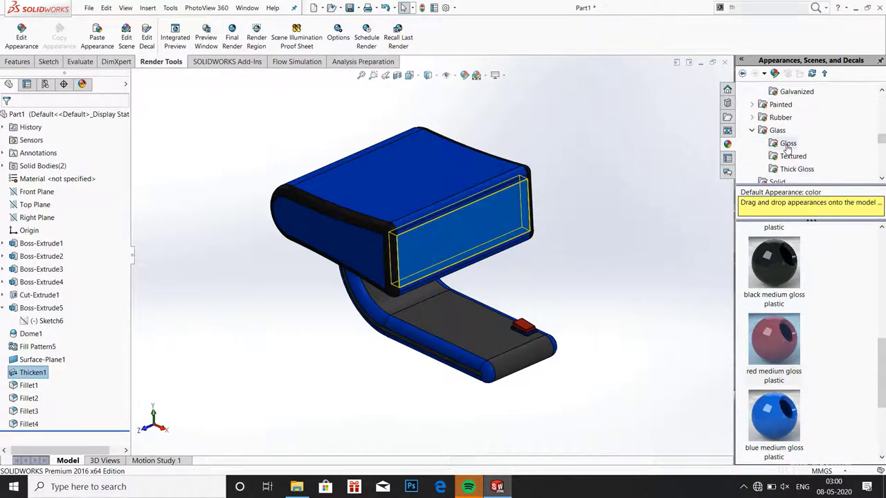
- Give the LED cover the Glass > Gloss clear glass appearance and launch a final render
left_click(787, 143)
left_click_drag(773, 259, 513, 232)
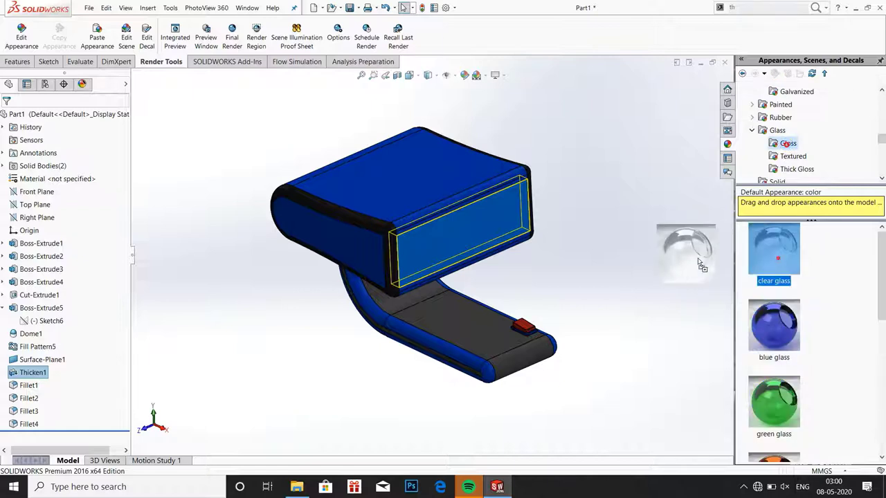
left_click(510, 229)
scroll(612, 137, "down", 2)
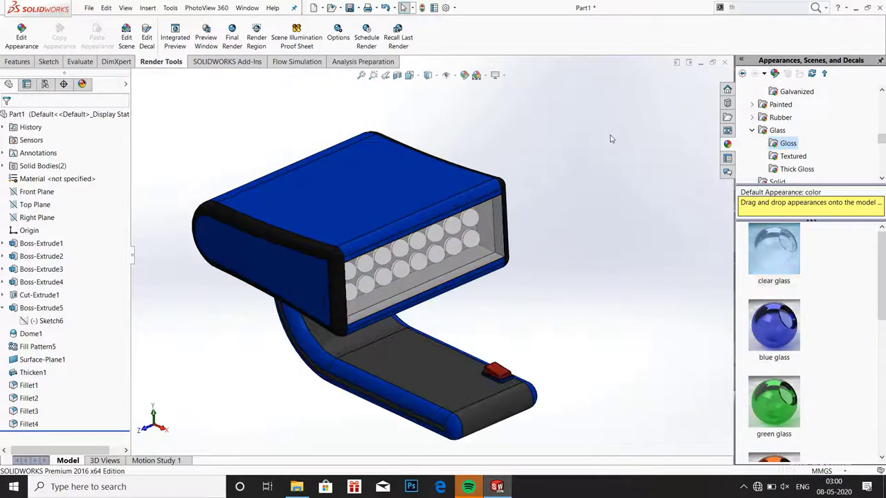
scroll(373, 158, "down", 1)
scroll(372, 157, "up", 2)
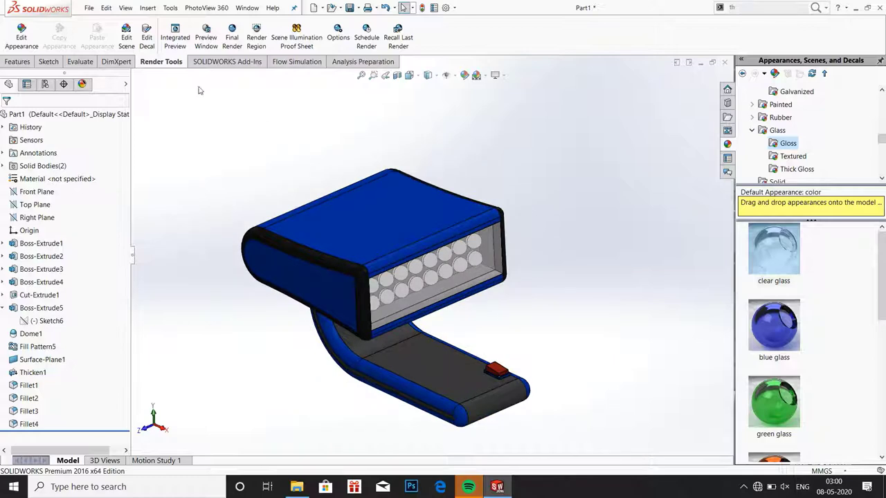
left_click(232, 40)
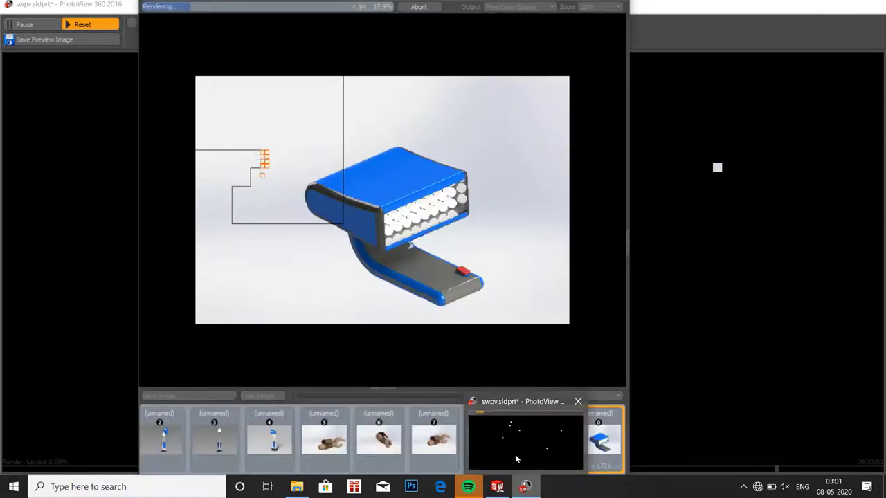
- Bring the running PhotoView 360 final render window forward to watch the glass-covered lamp render
left_click(515, 454)
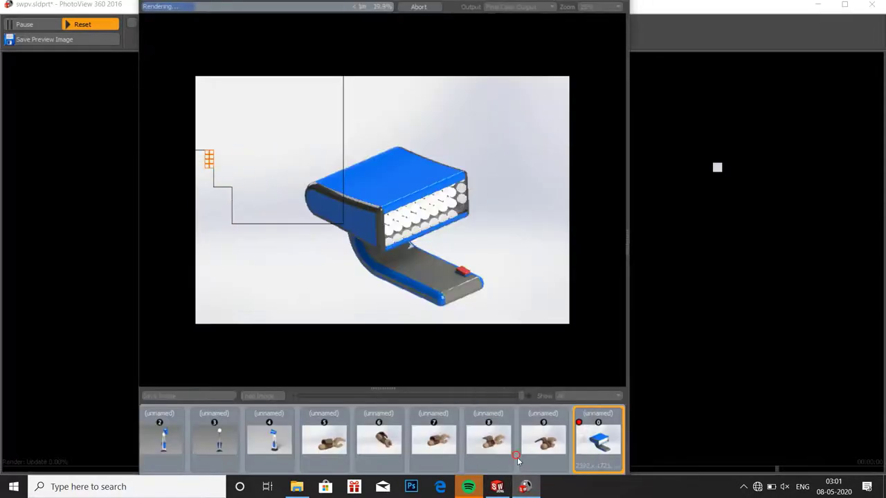